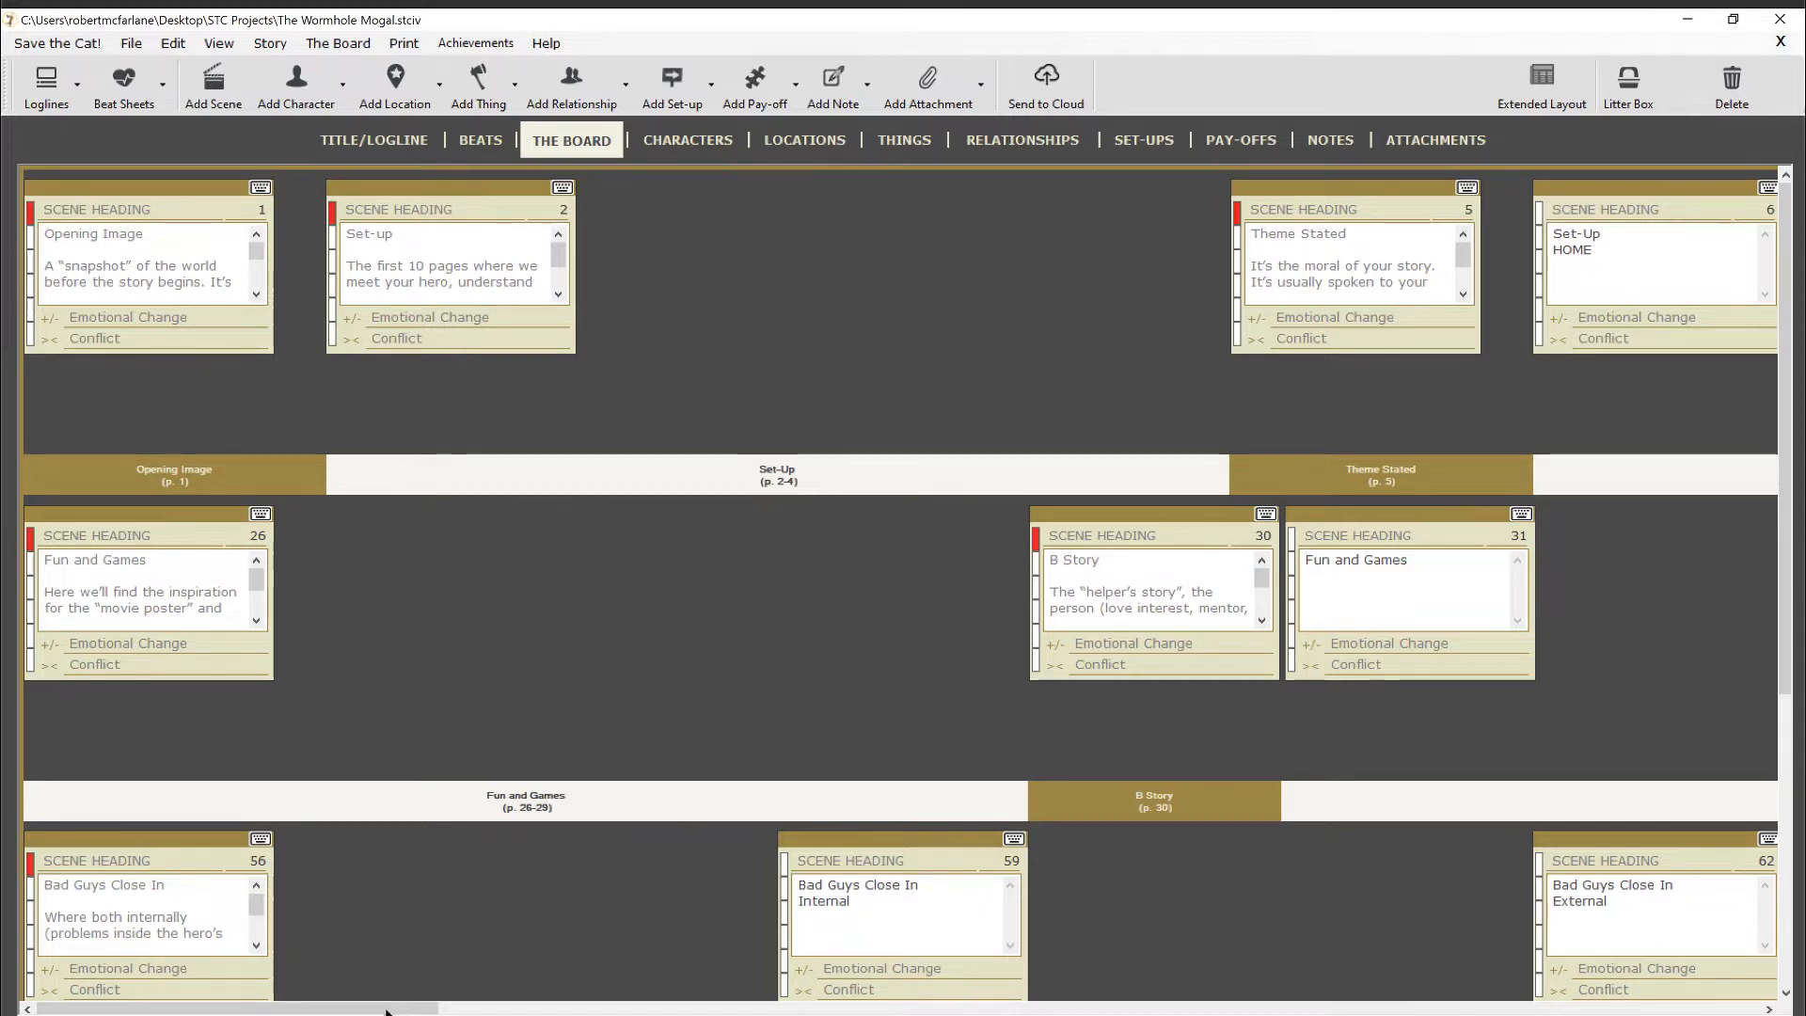
# - Move the Set-Up WORK scene card to page 7, and undo the move
pyautogui.moveTo(387, 1008); pyautogui.dragTo(701, 1011)
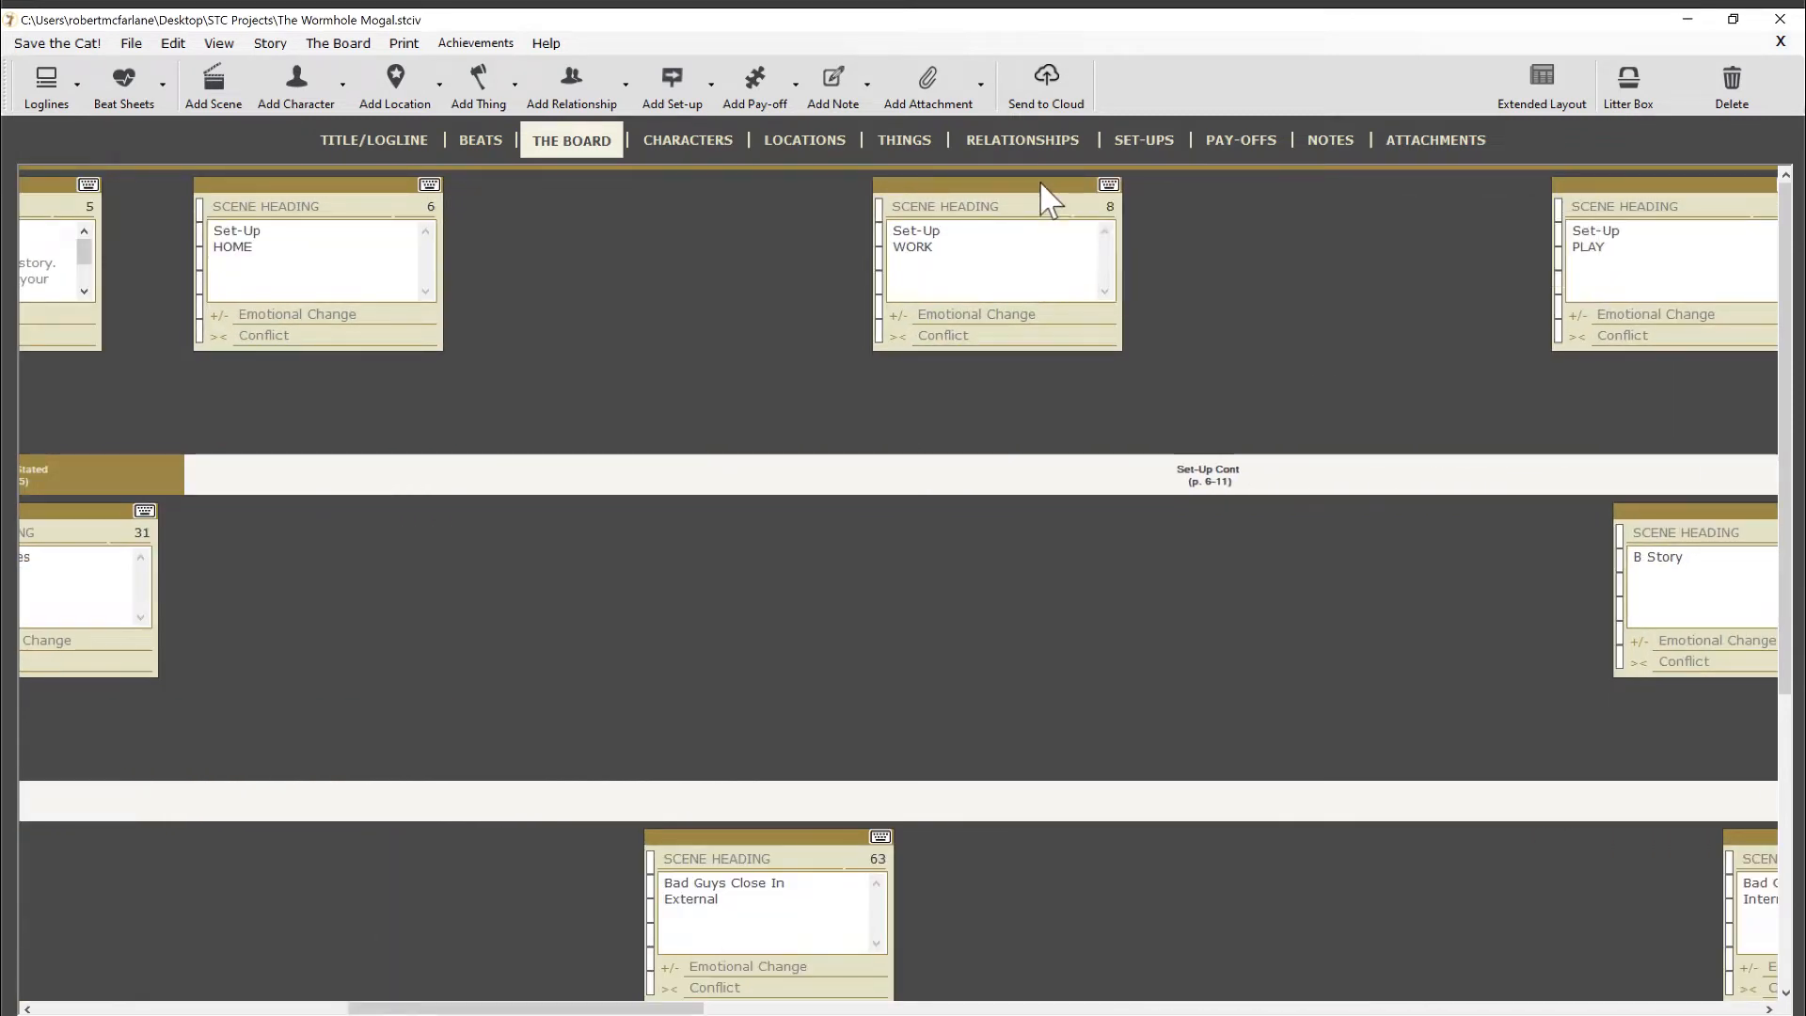
pyautogui.moveTo(1046, 195); pyautogui.dragTo(822, 205)
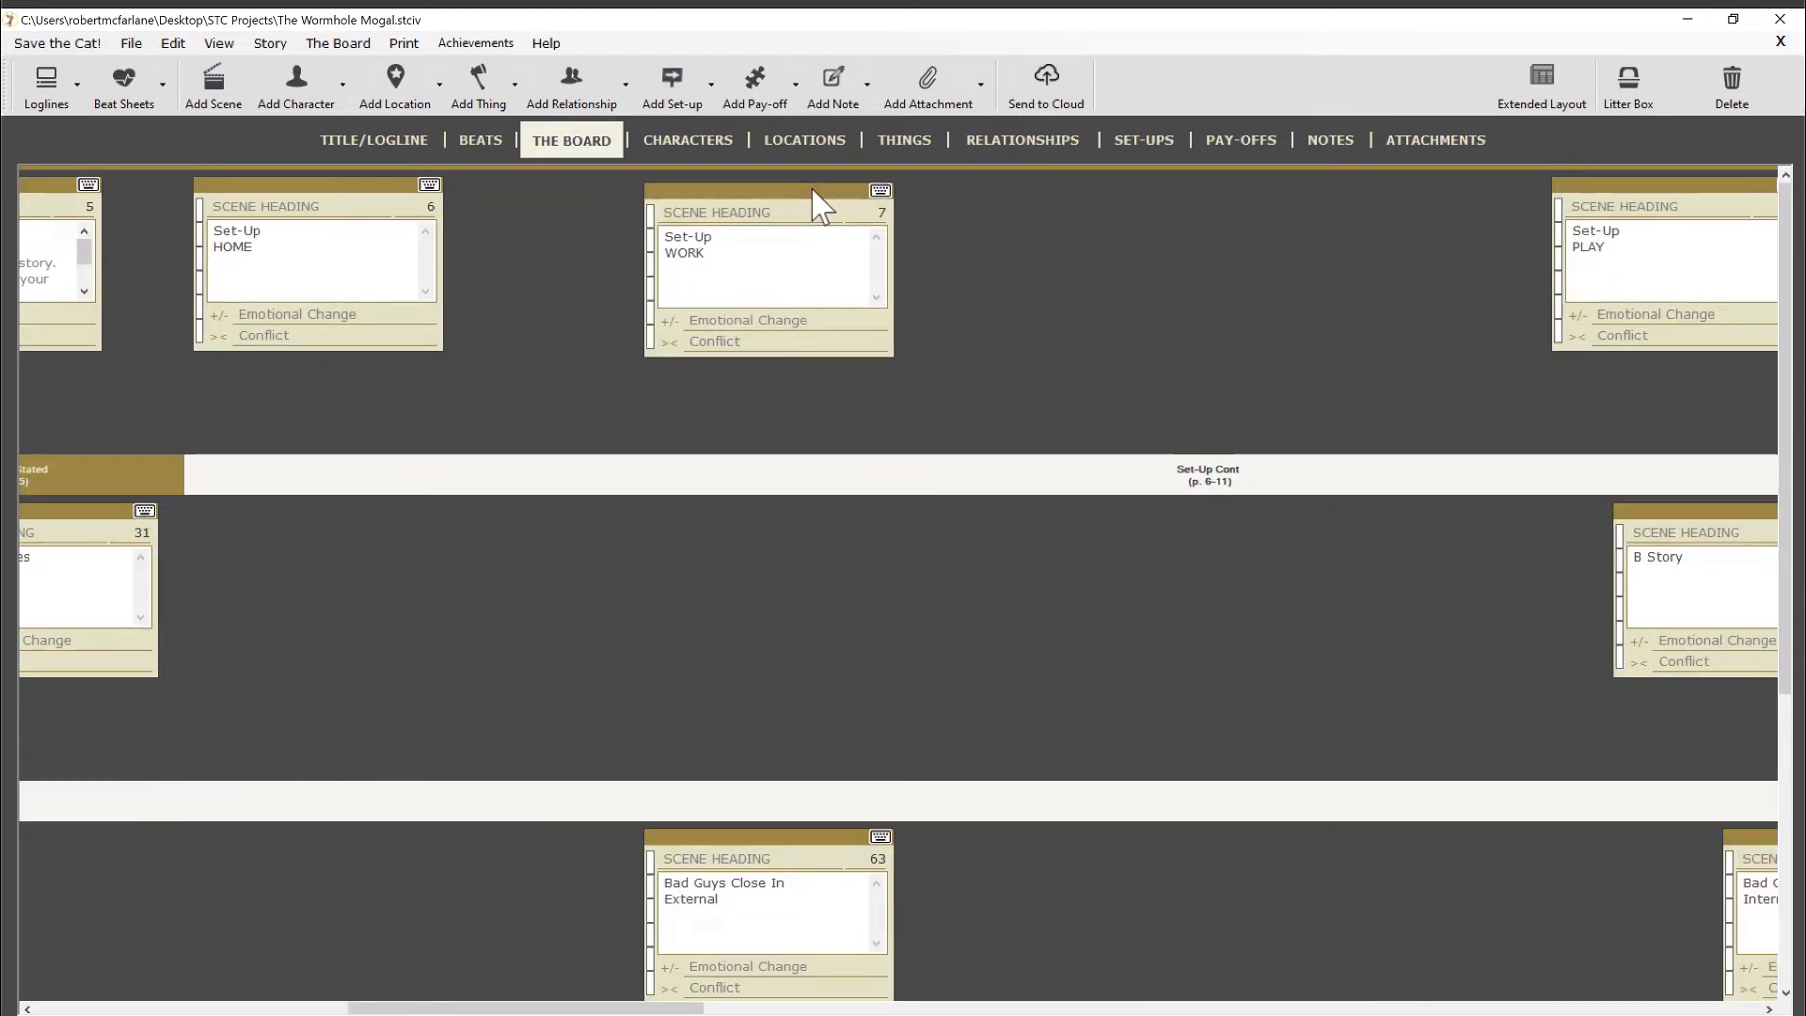
pyautogui.hotkey('ctrl', 'z')
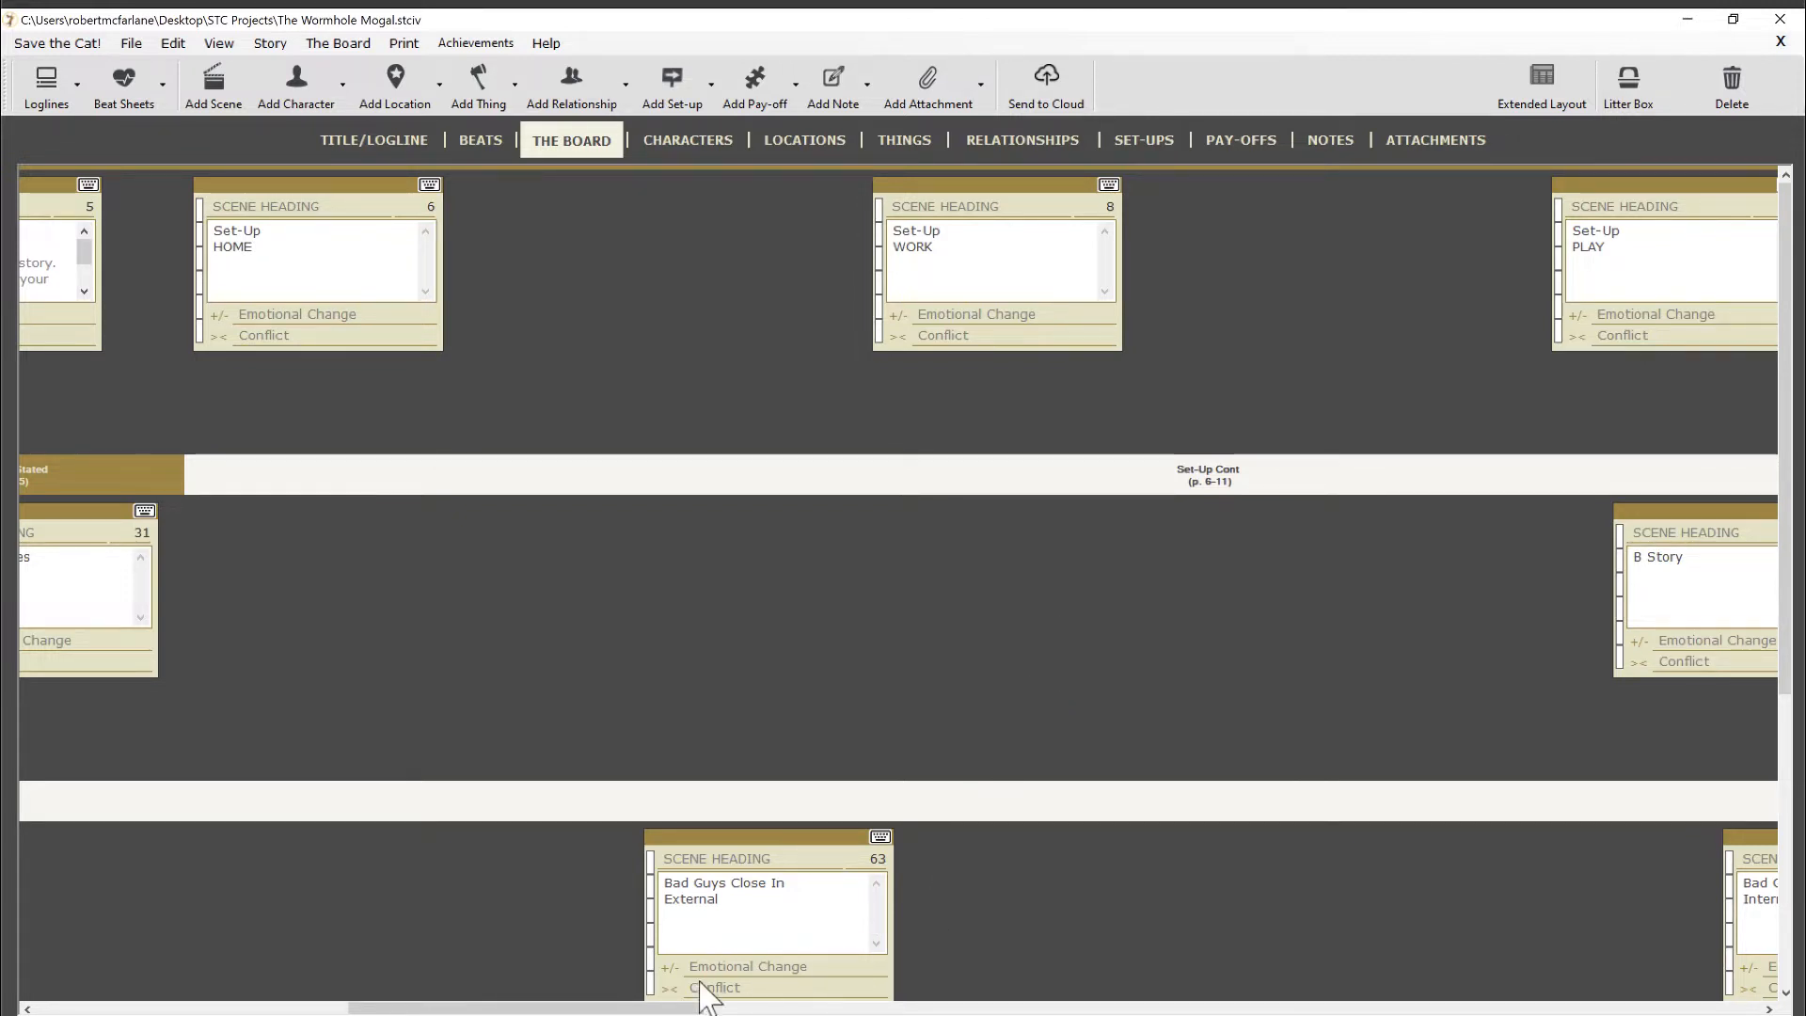
# - Shift the Set-up scene card into the Opening Image beat on page 1, and return it to page 2
pyautogui.moveTo(667, 1008); pyautogui.dragTo(347, 1008)
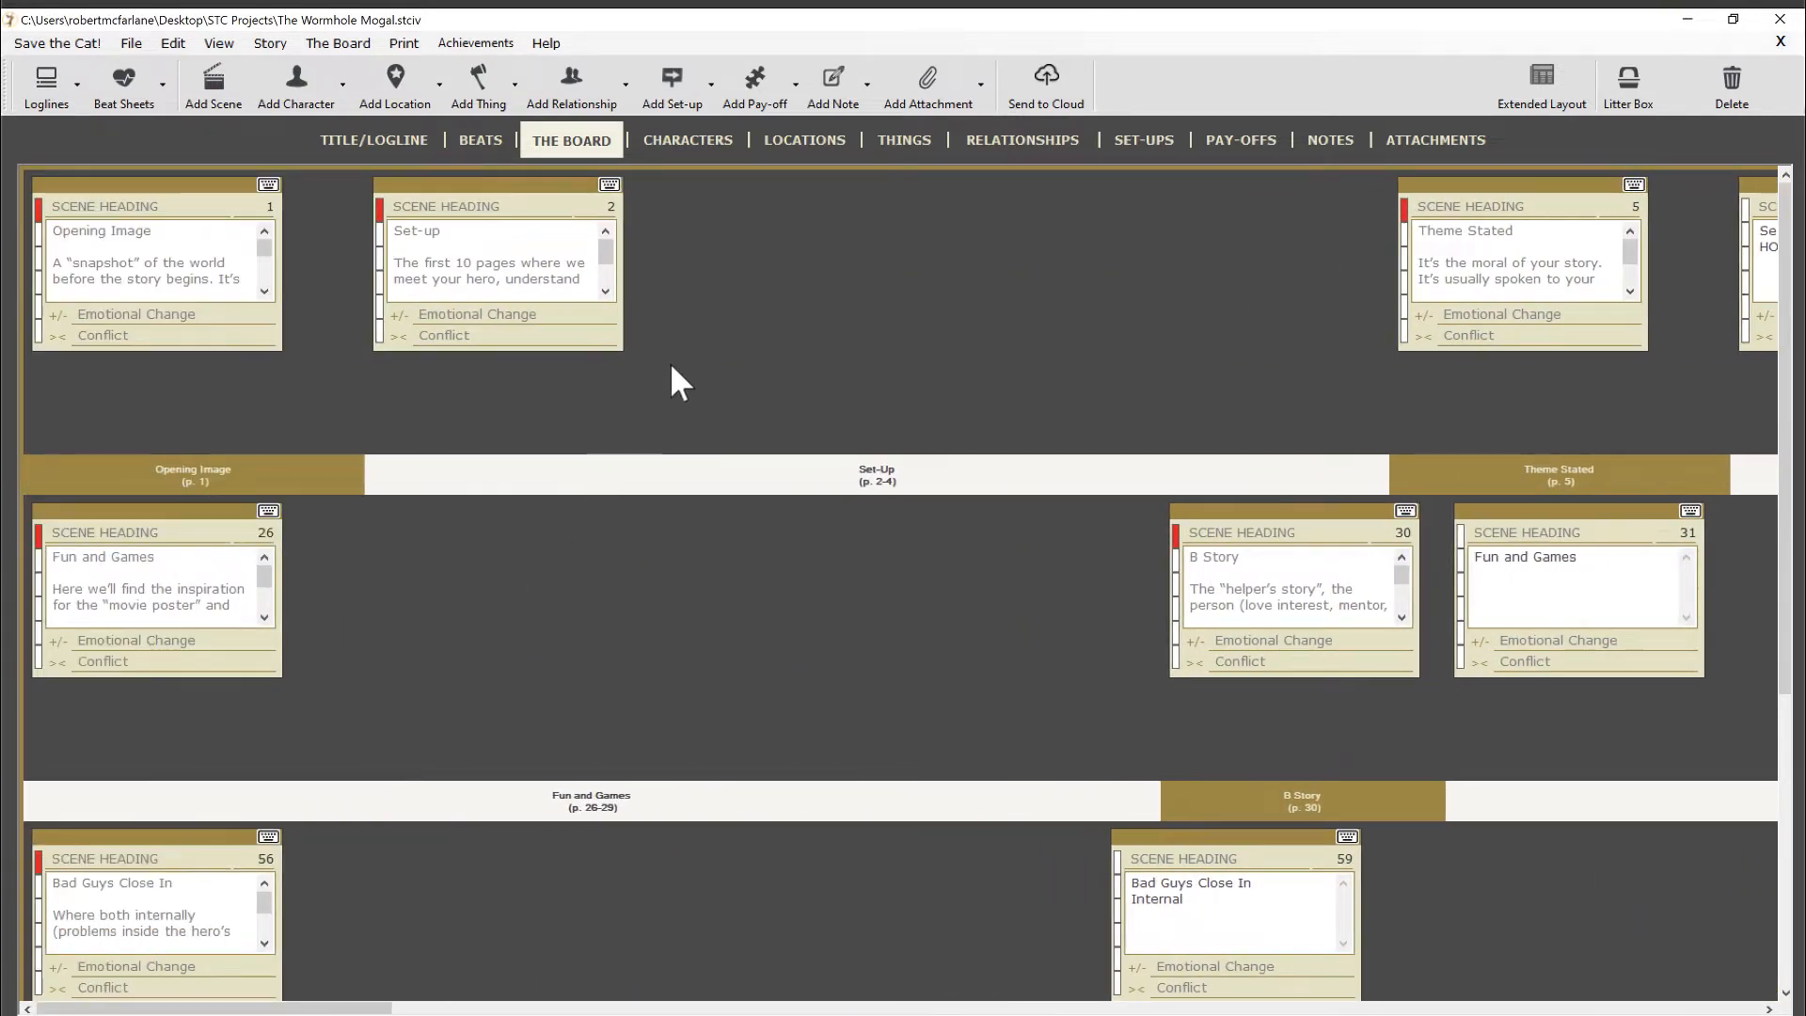
pyautogui.moveTo(578, 192); pyautogui.dragTo(513, 198)
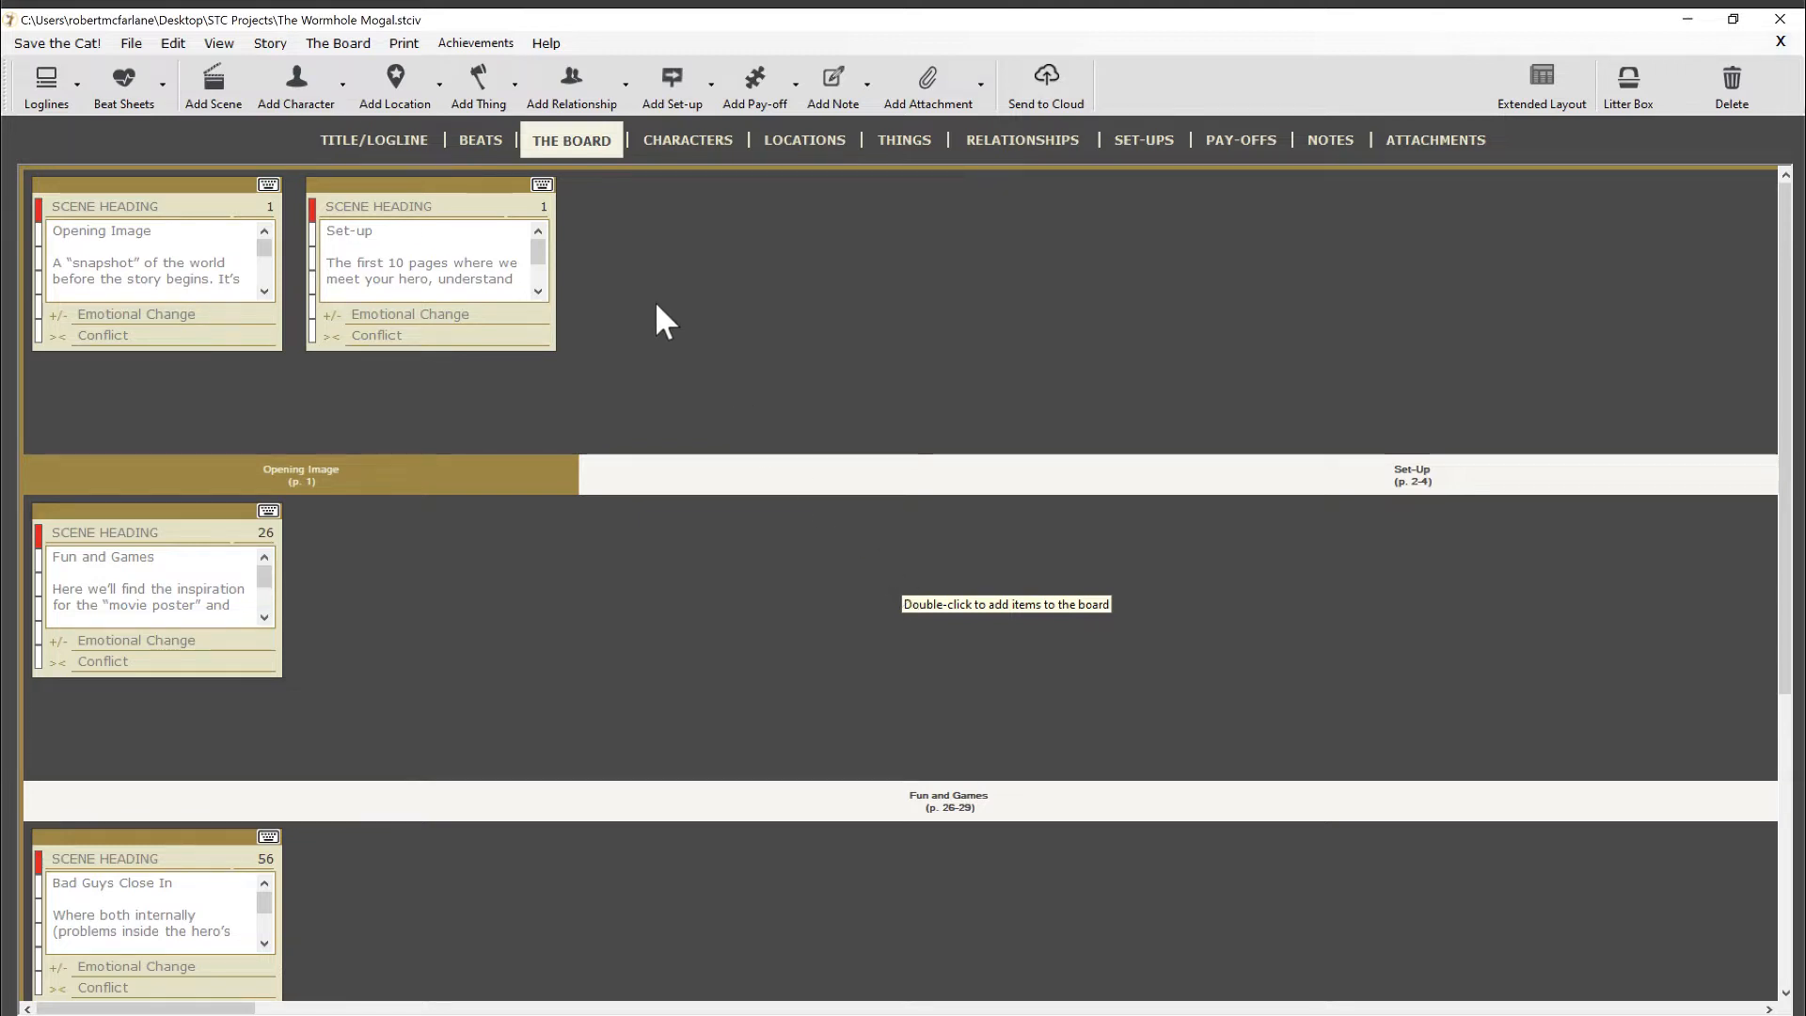
pyautogui.moveTo(481, 199); pyautogui.dragTo(833, 184)
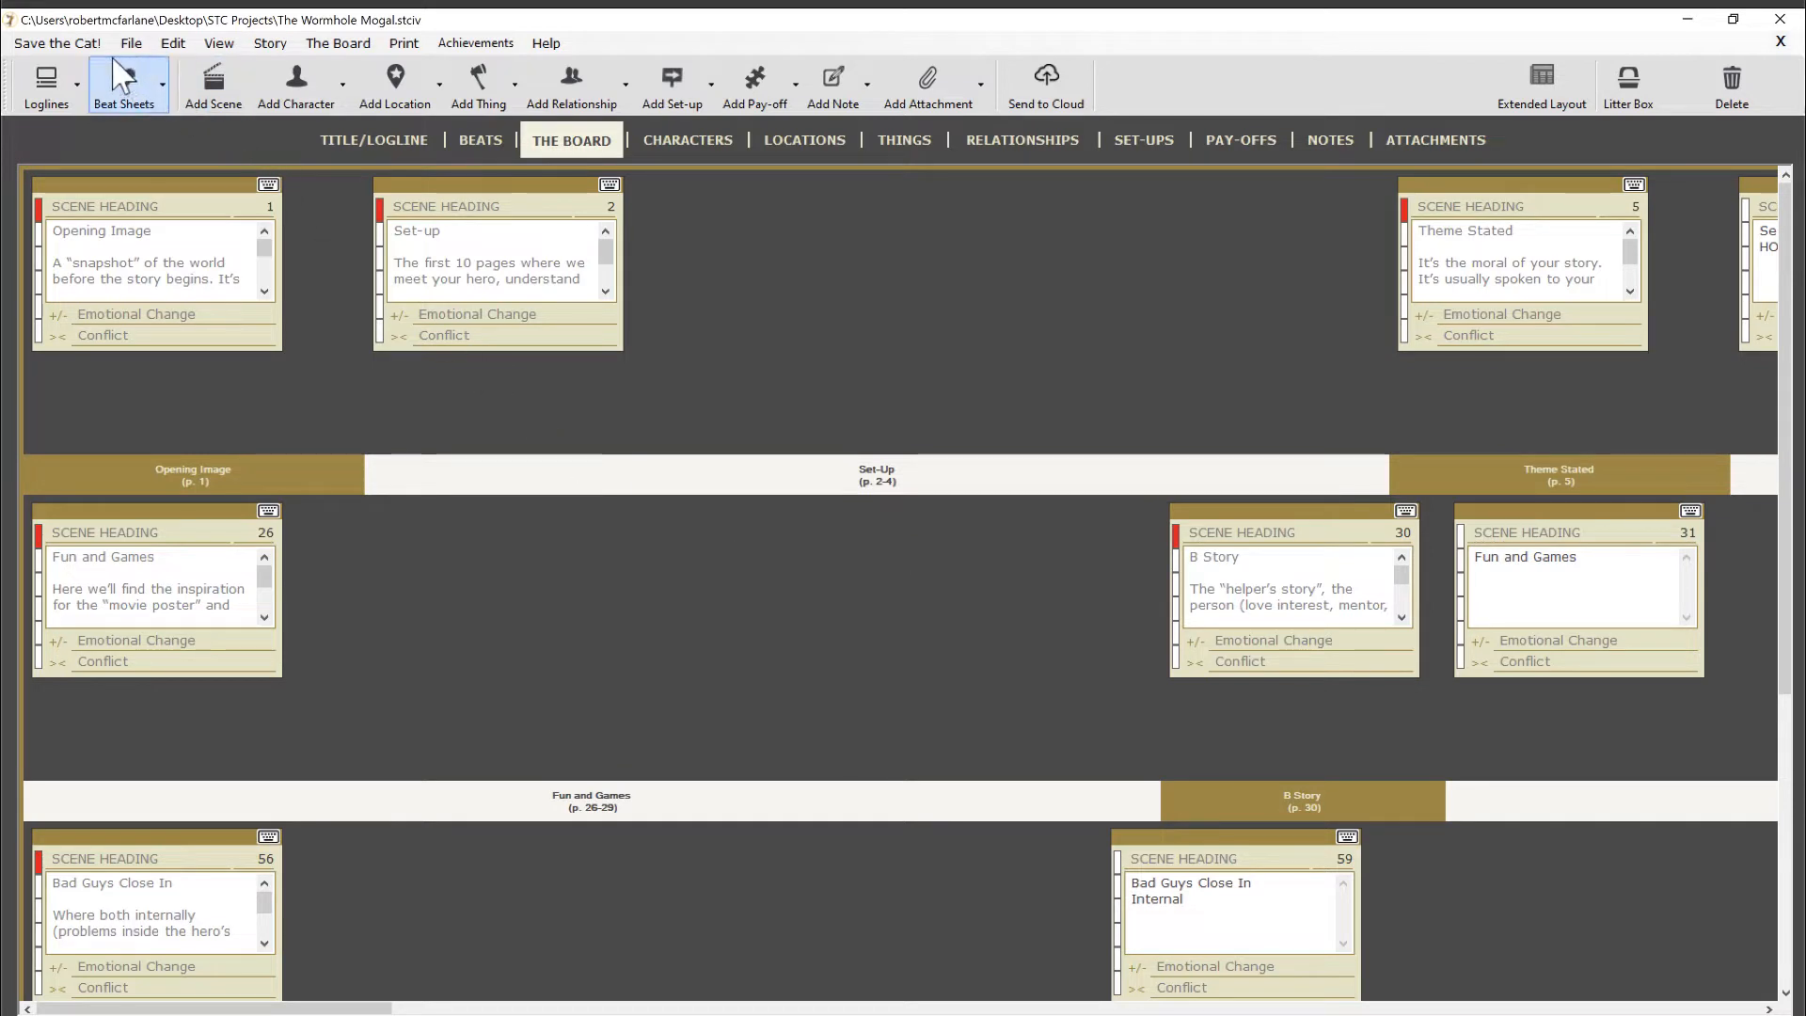
# - Turn off Auto-Align Scene Cards on Boards in the master preference settings
pyautogui.click(57, 43)
pyautogui.moveTo(114, 124)
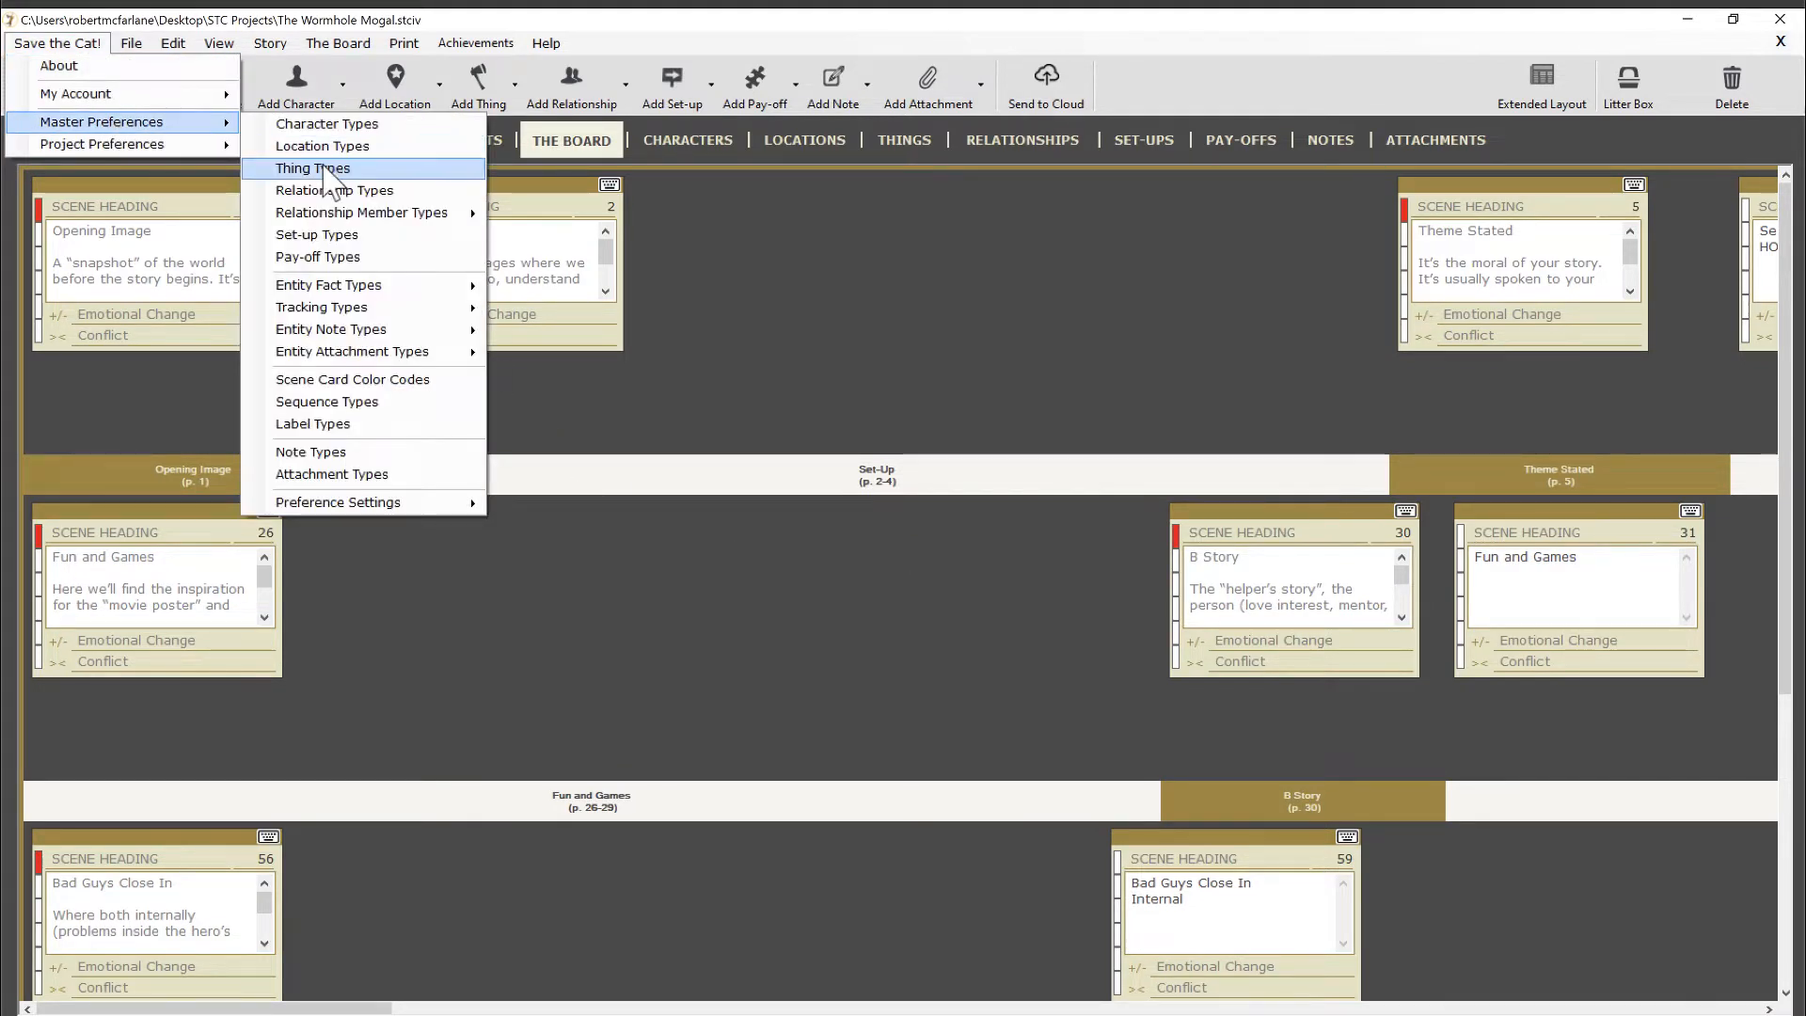
pyautogui.moveTo(393, 501)
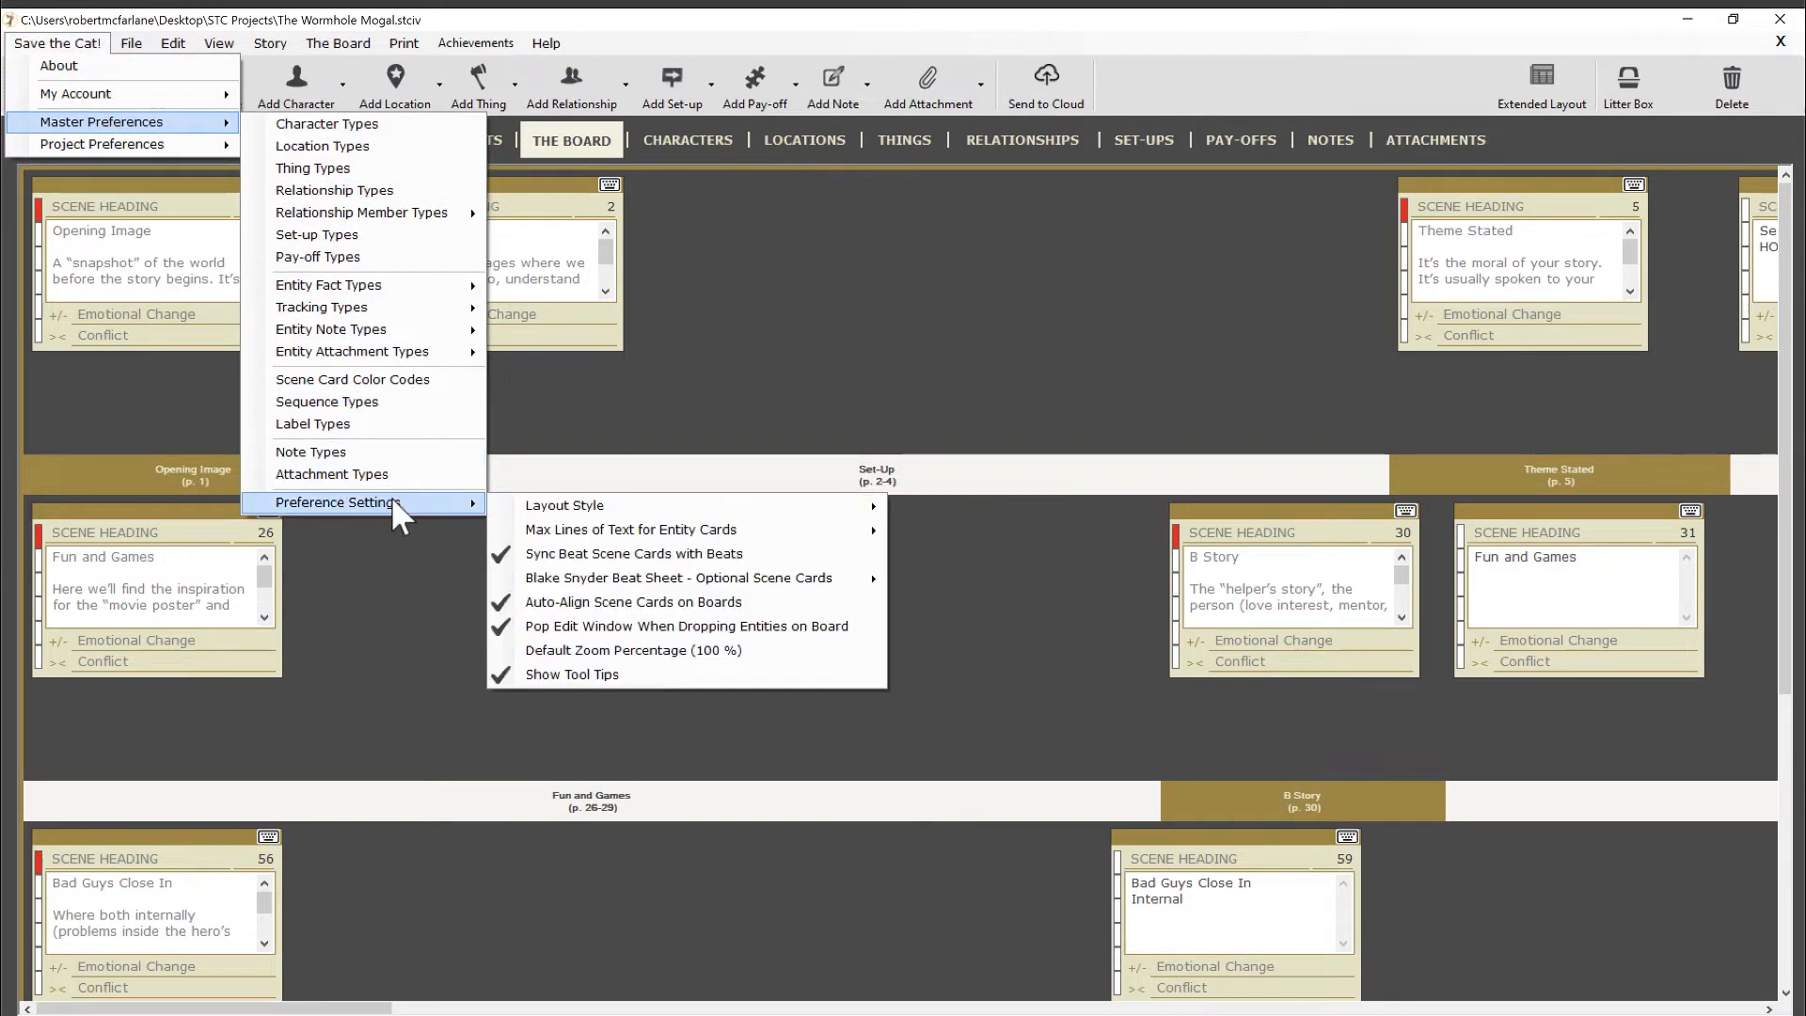
pyautogui.click(646, 607)
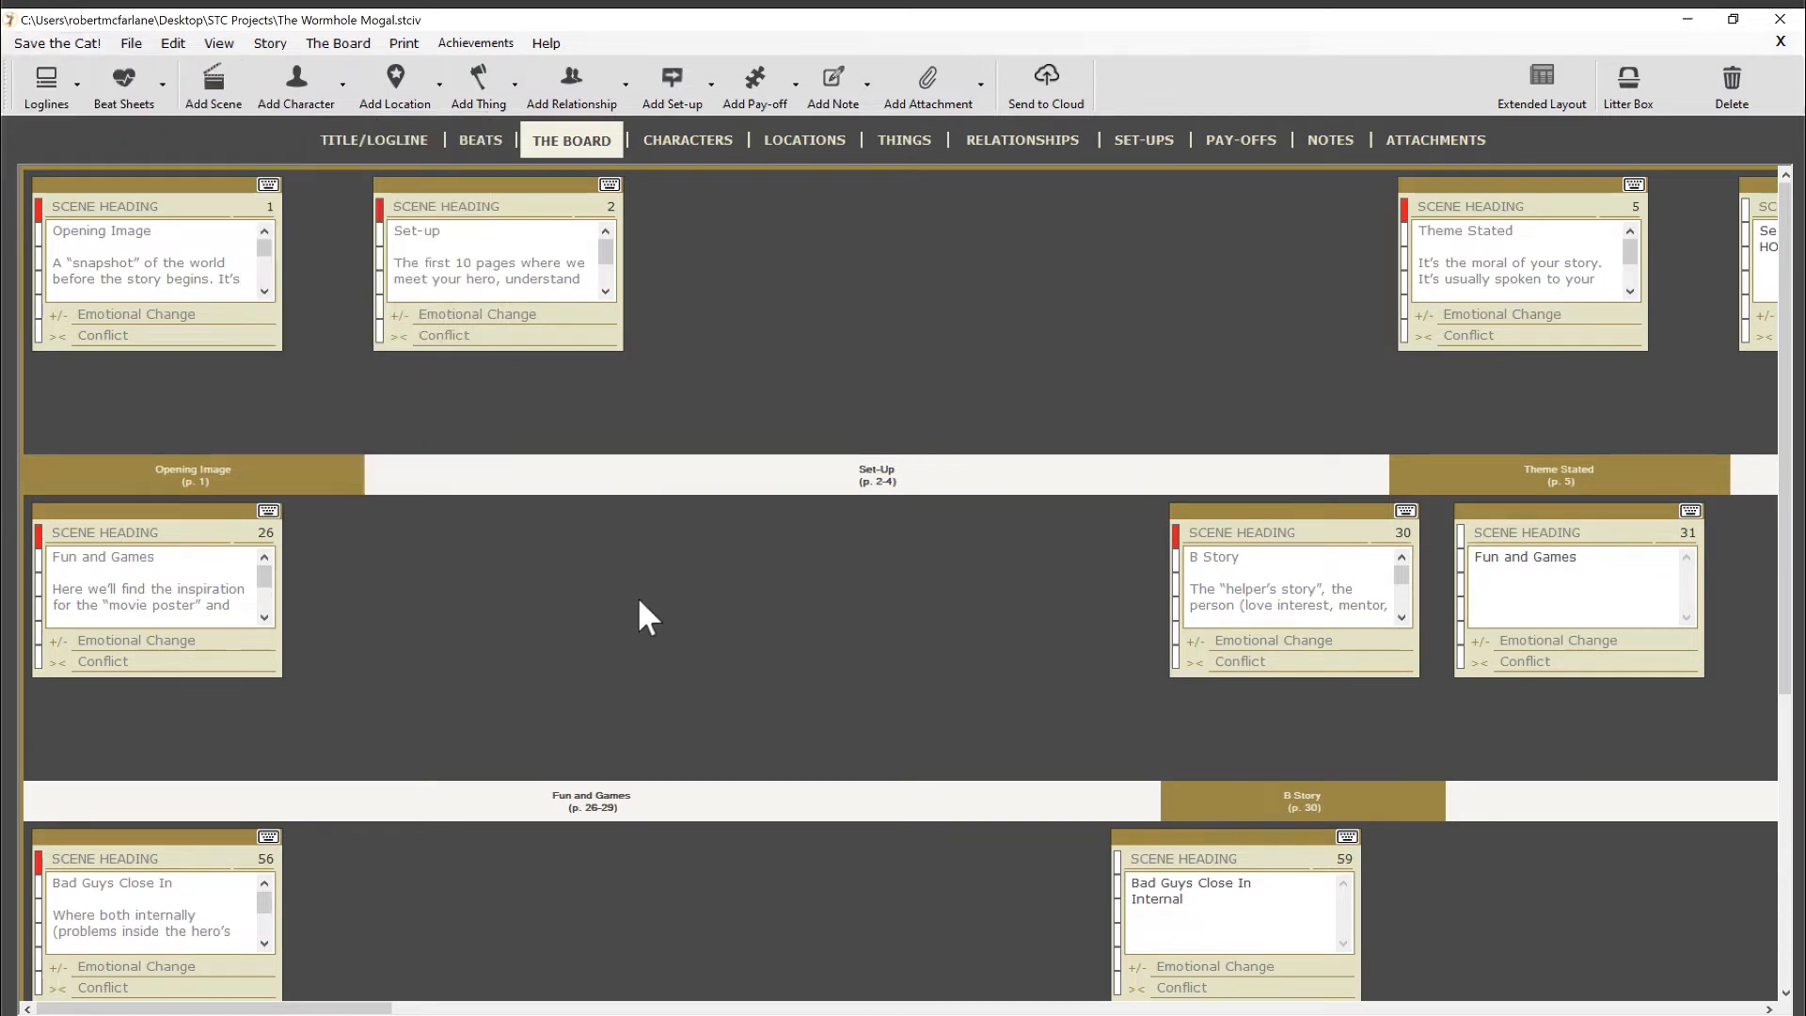
# - Turn off Auto-Align Scene Cards on Boards in the project preference settings as well
pyautogui.click(58, 43)
pyautogui.moveTo(157, 146)
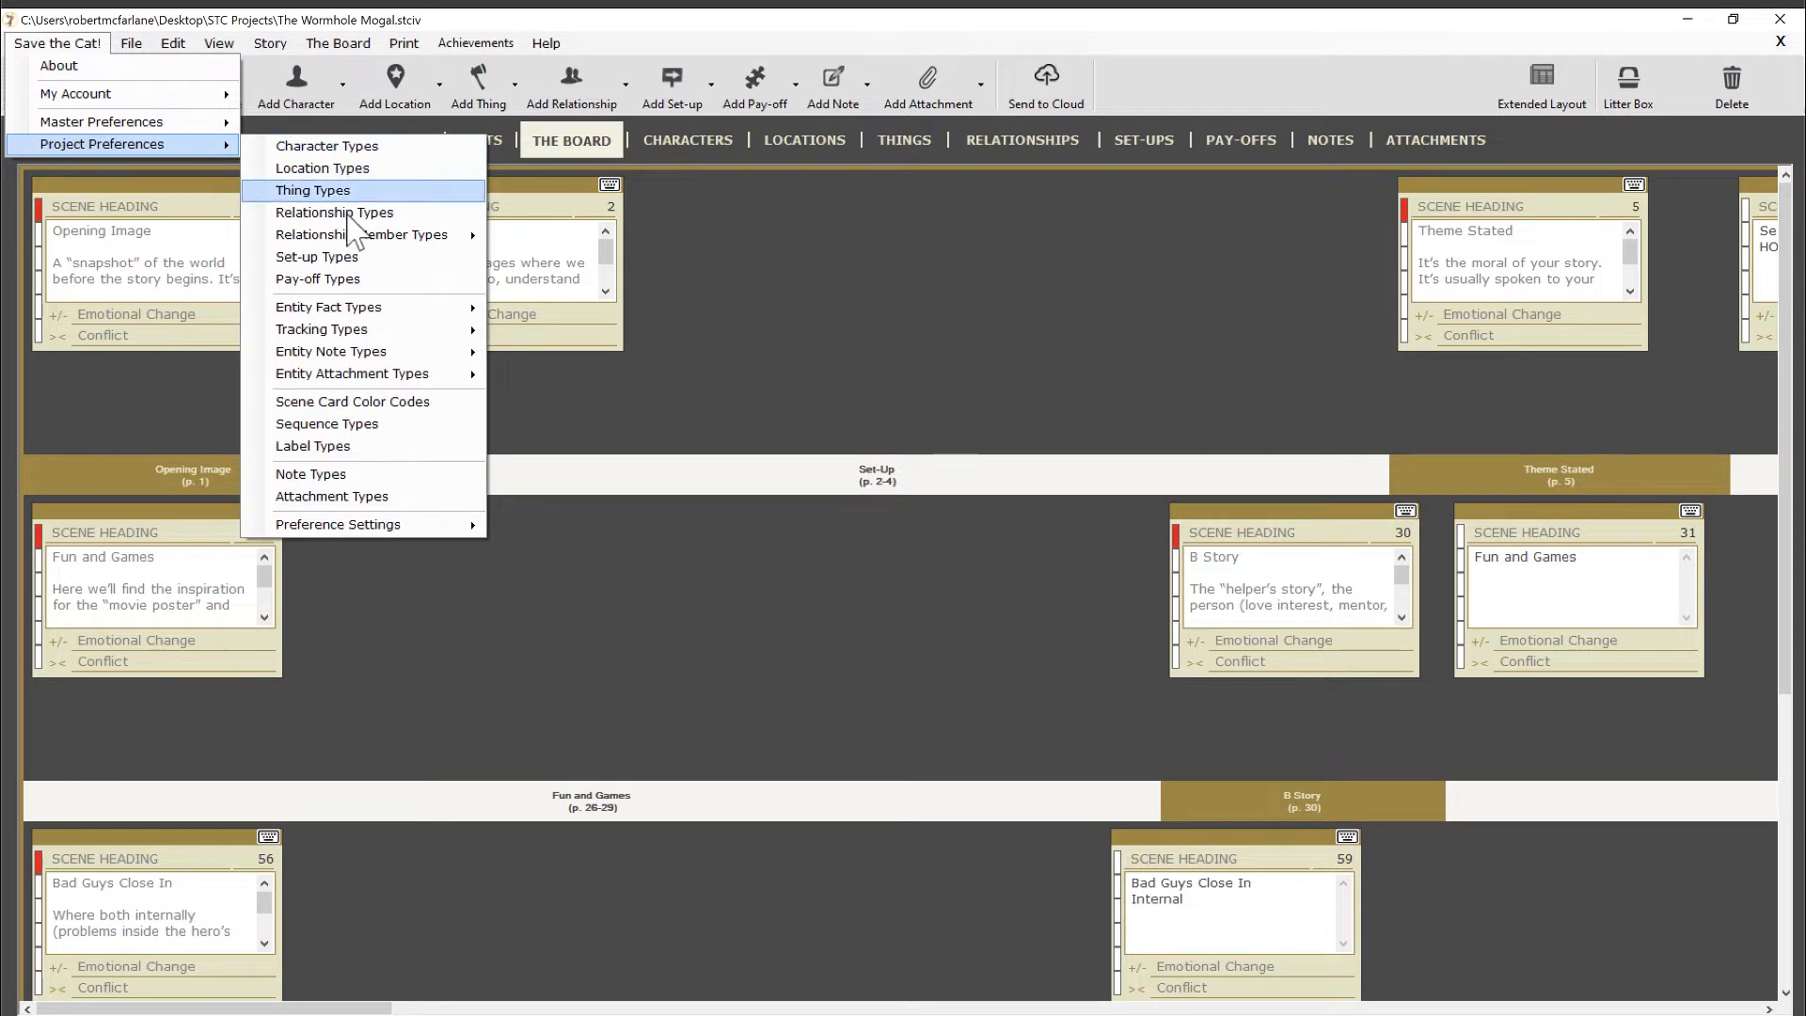
pyautogui.moveTo(415, 524)
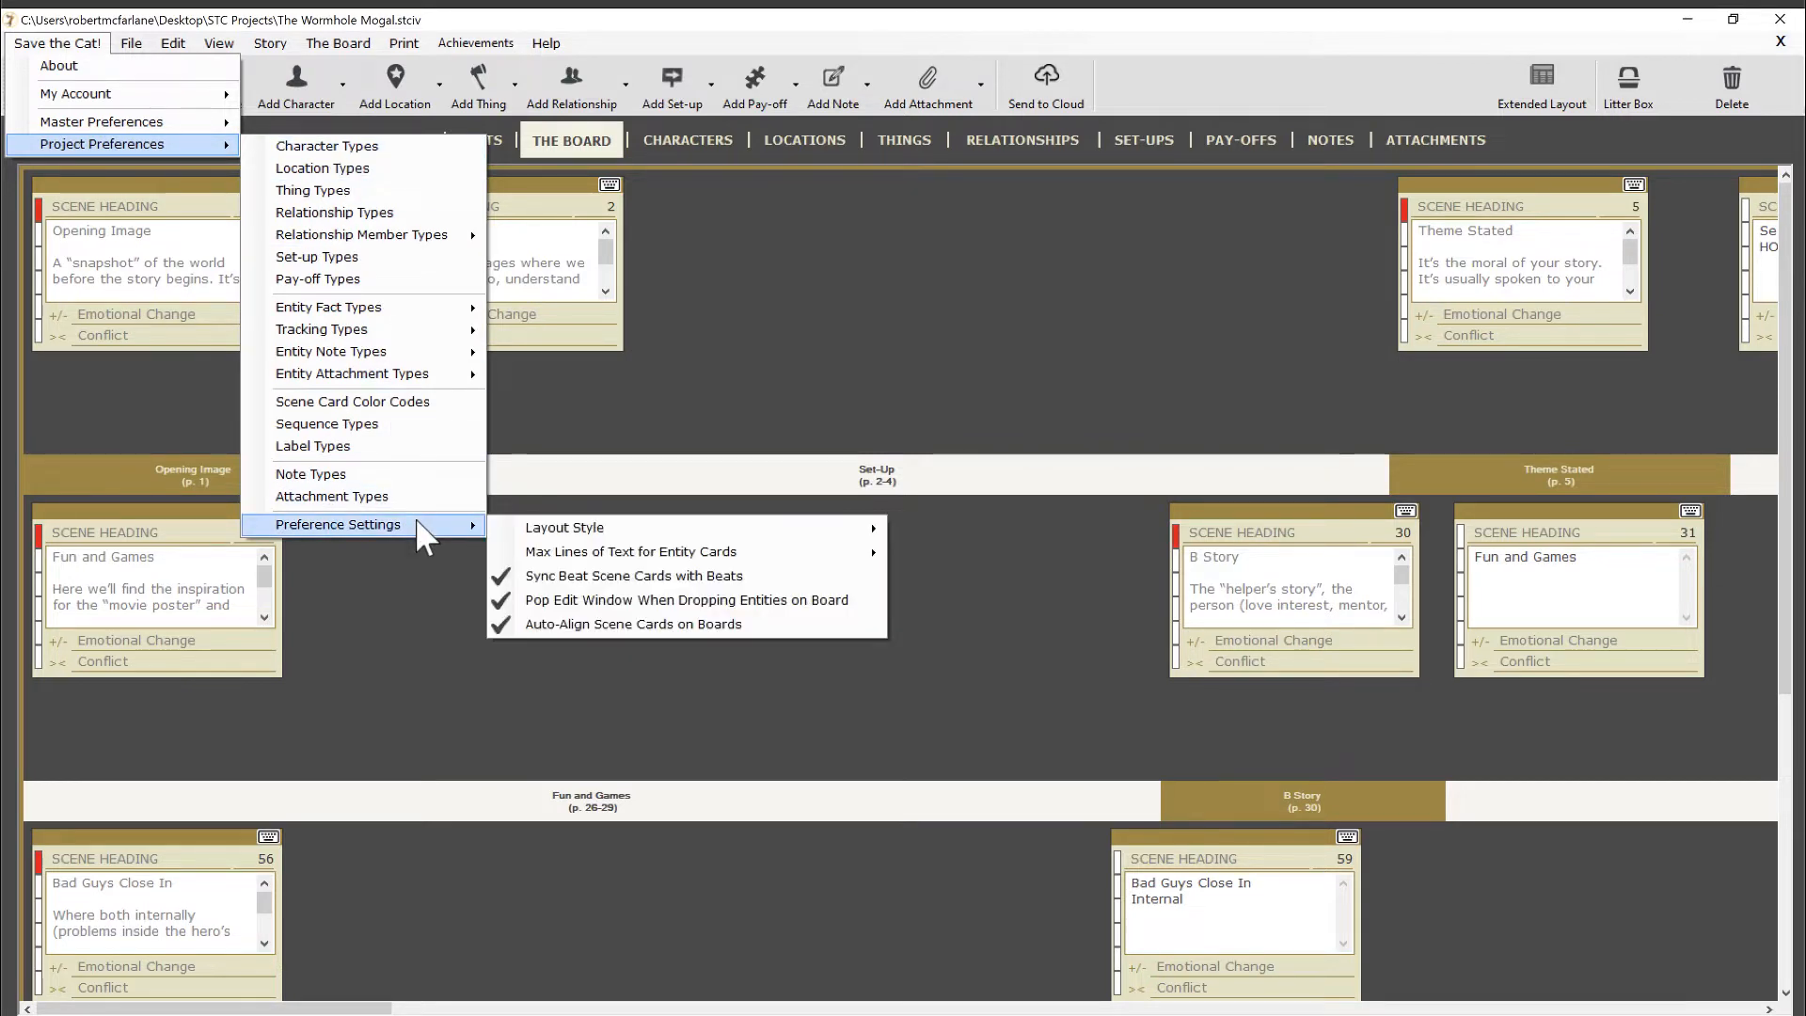
pyautogui.click(638, 619)
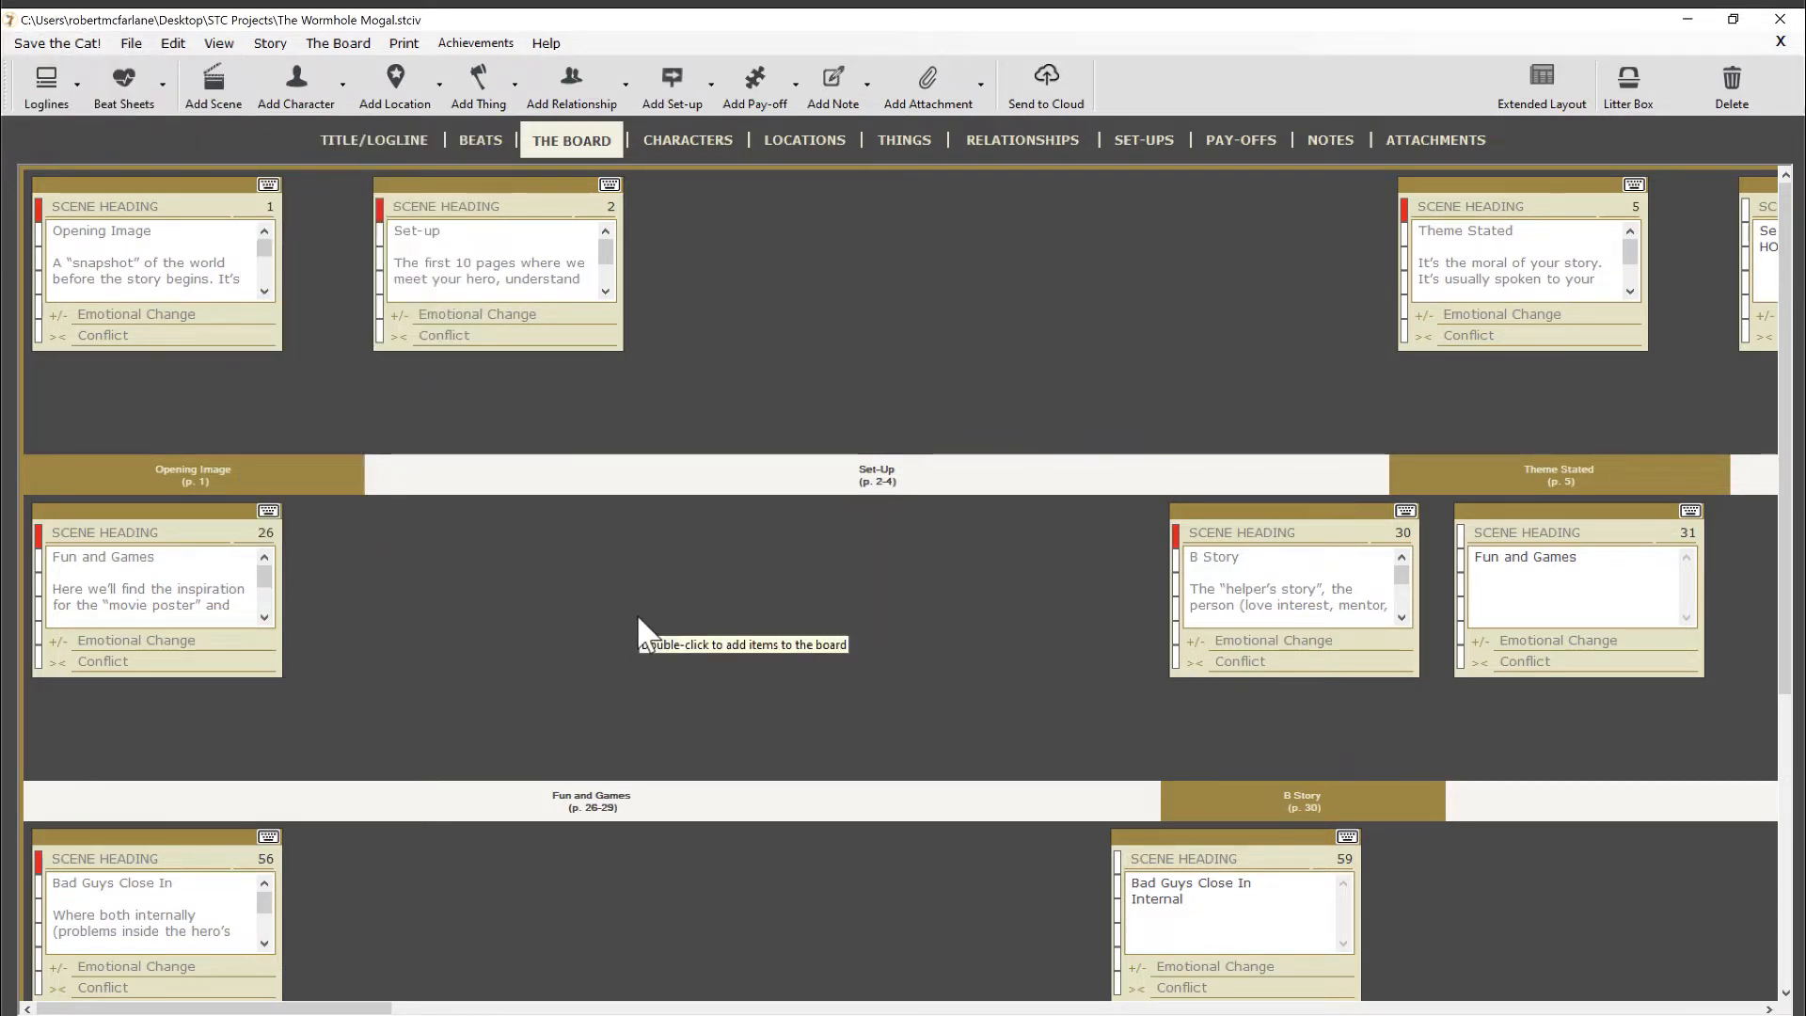
# - Reposition the Set-up scene card lower and further along in its beat, and add a blank scene beside it on page 3
pyautogui.moveTo(476, 188); pyautogui.dragTo(617, 265)
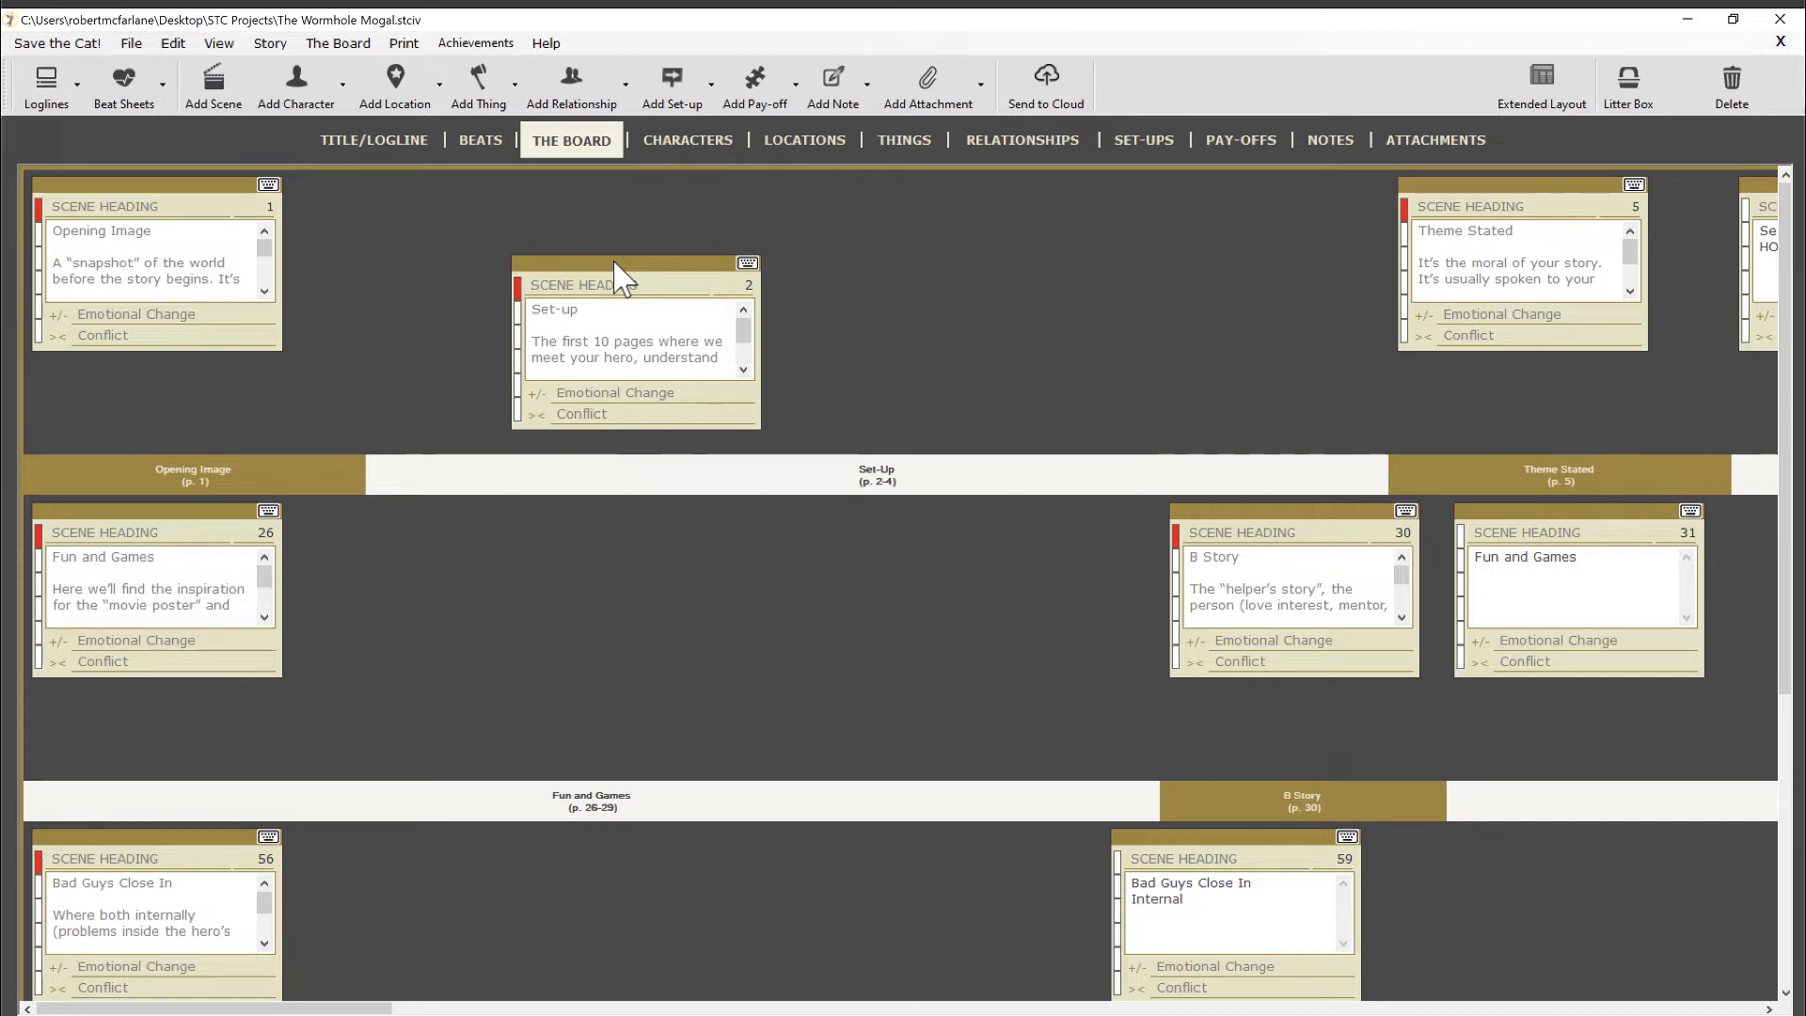
pyautogui.rightClick(885, 330)
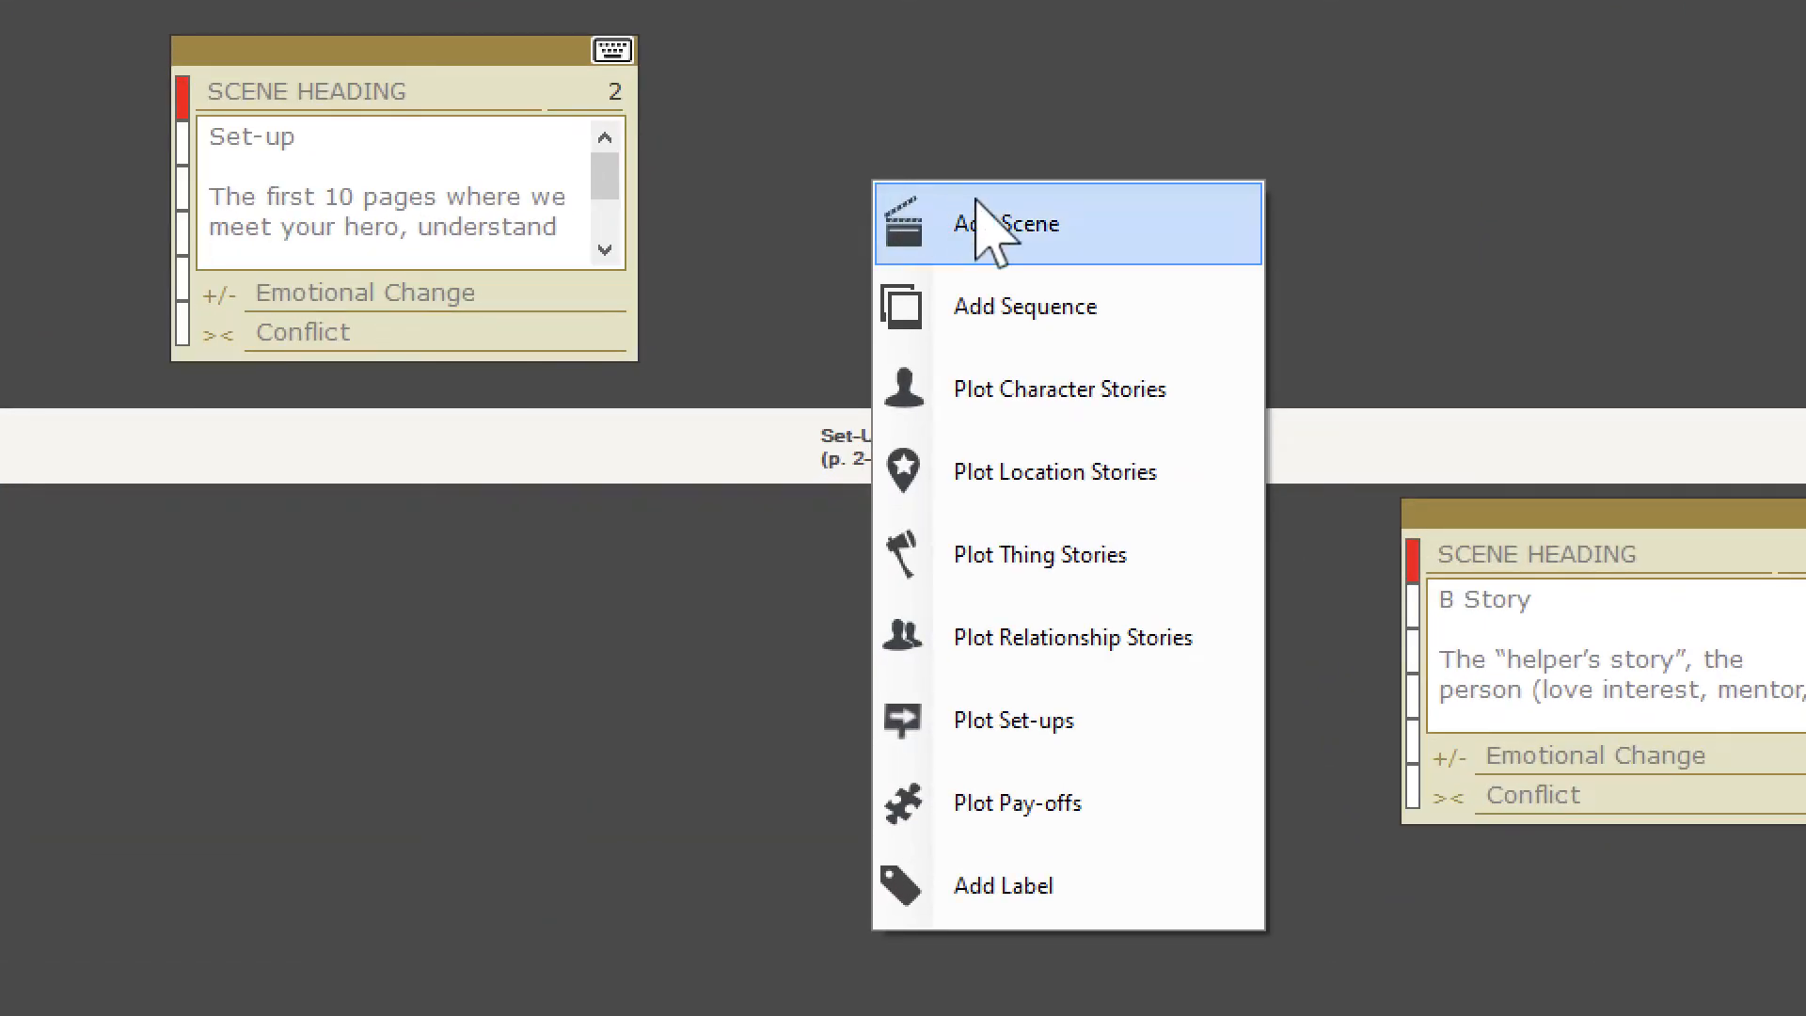
pyautogui.click(1030, 228)
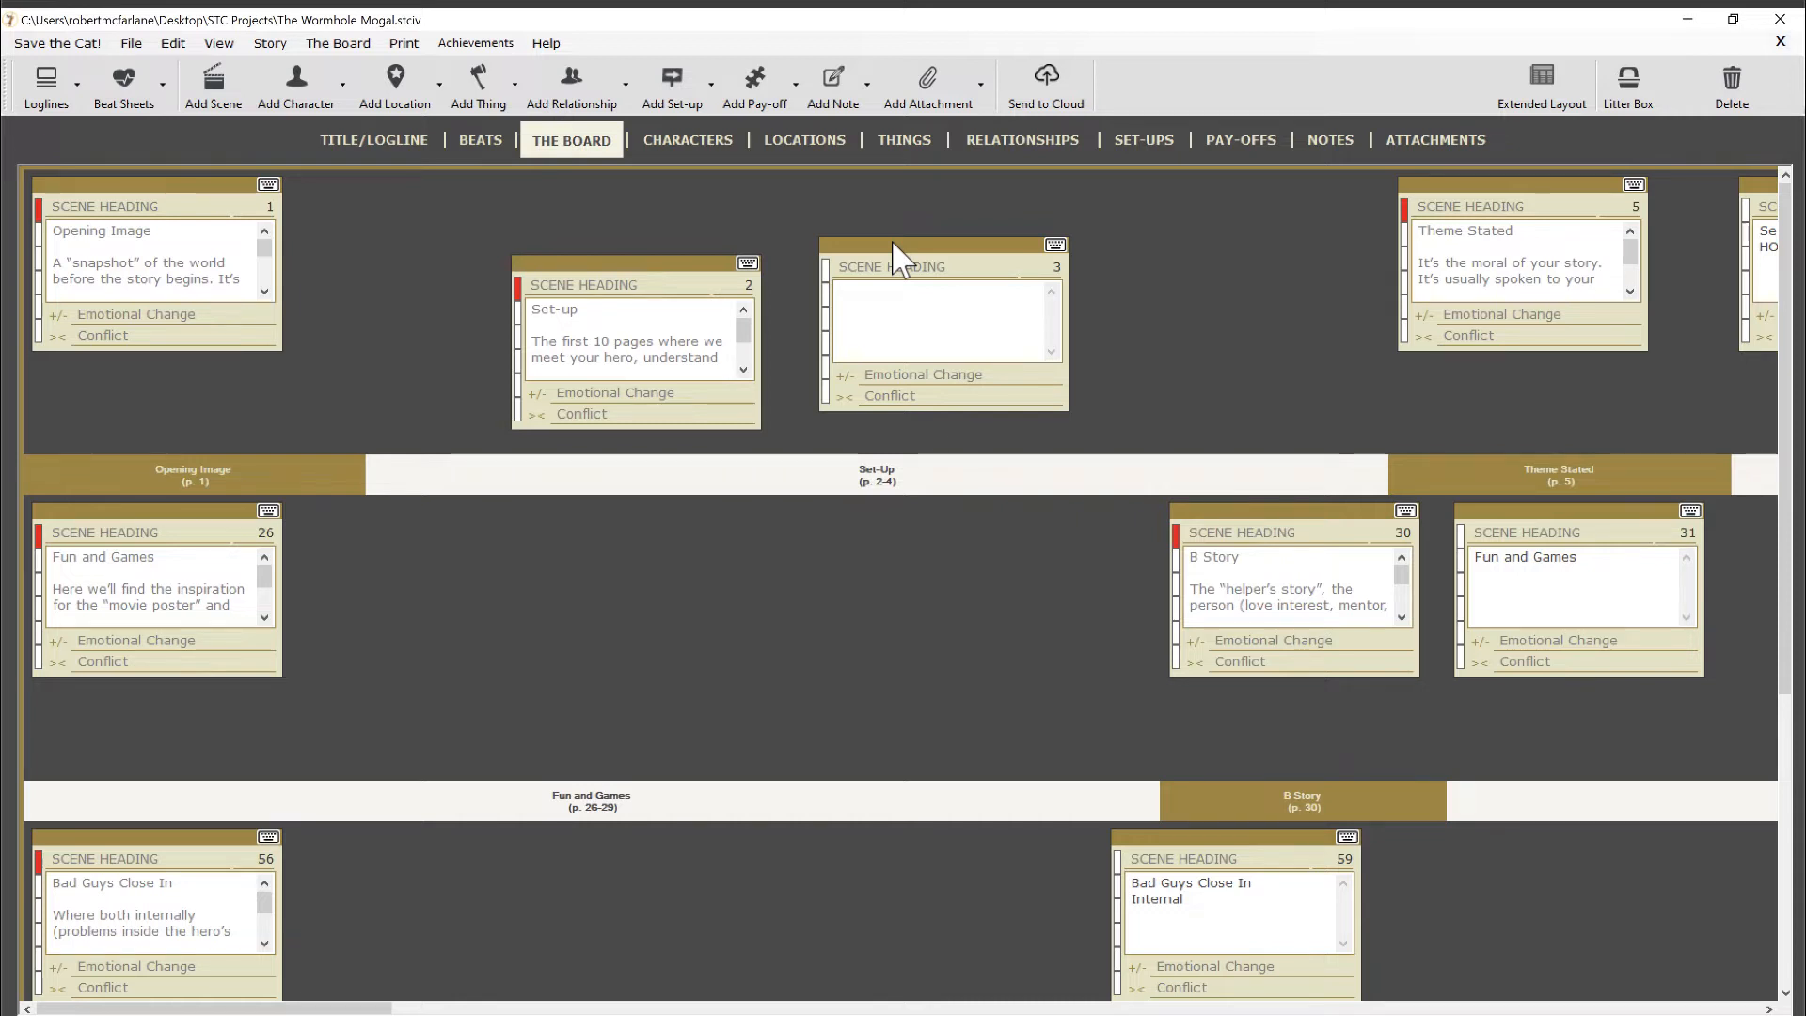
# - Place a Chase sequence in the Fun and Games beat at page 28 and add the blank page 3 scene to it
pyautogui.rightClick(879, 524)
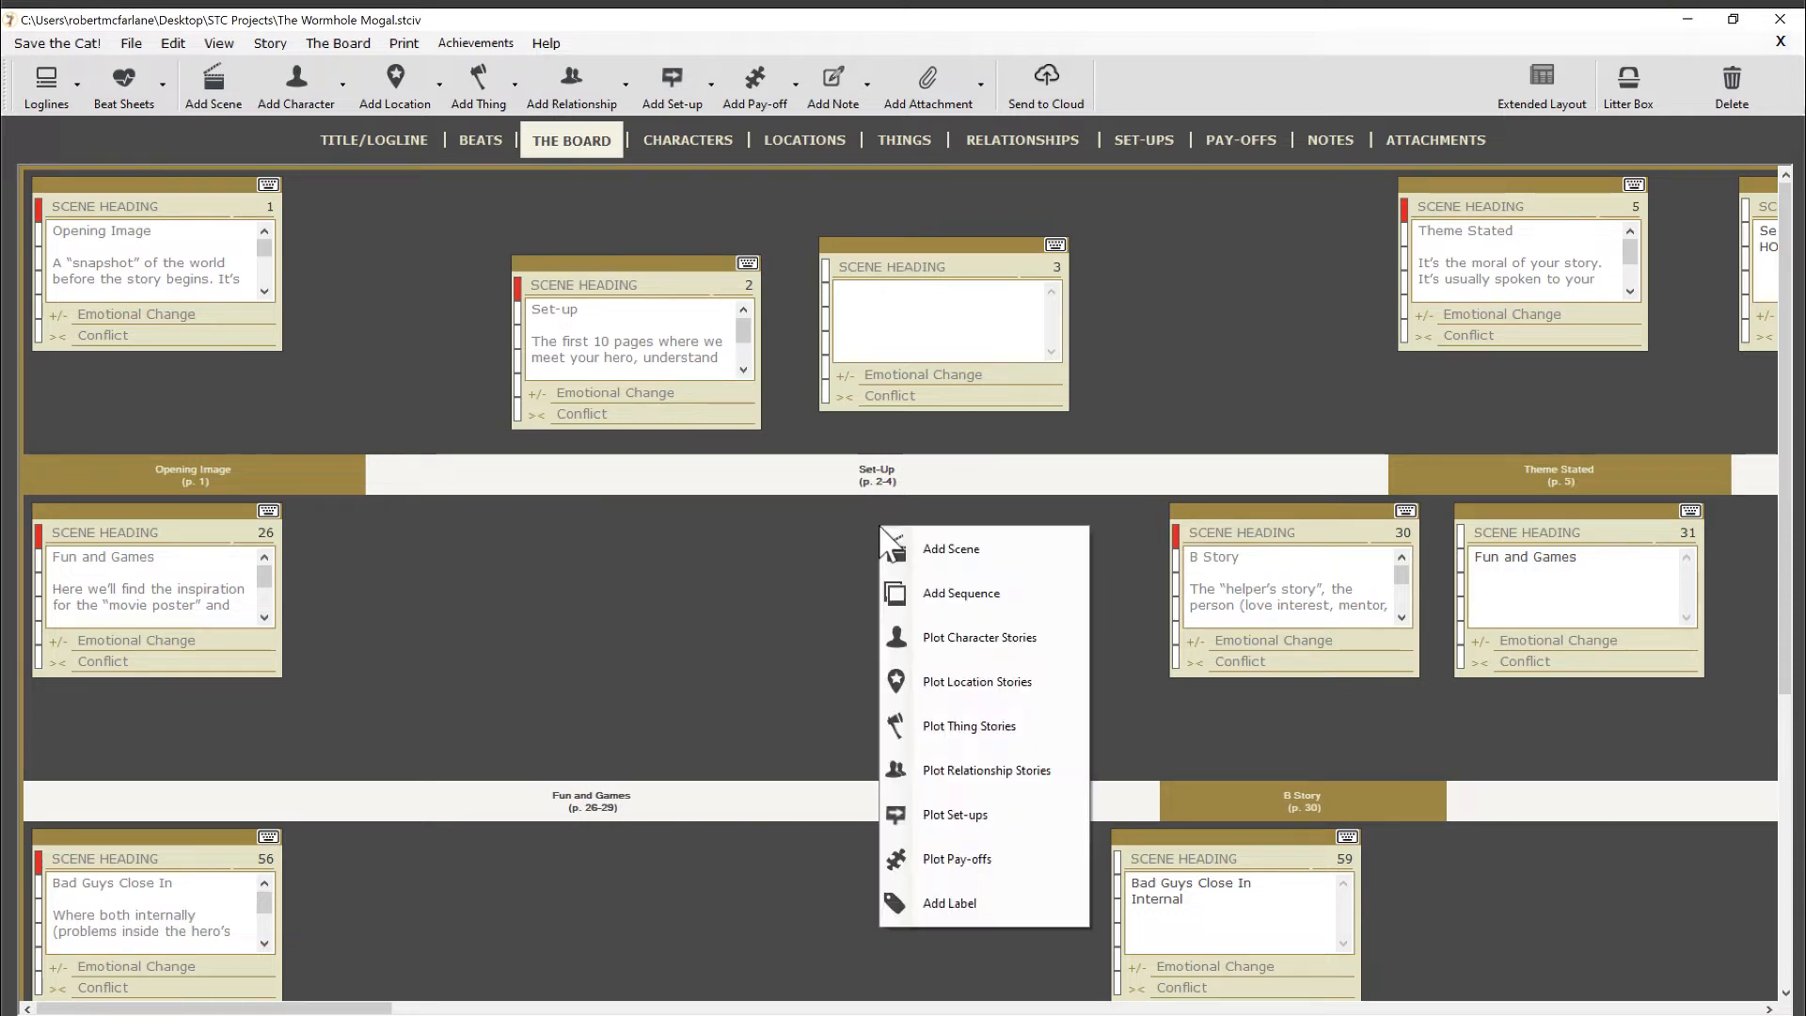
pyautogui.click(935, 593)
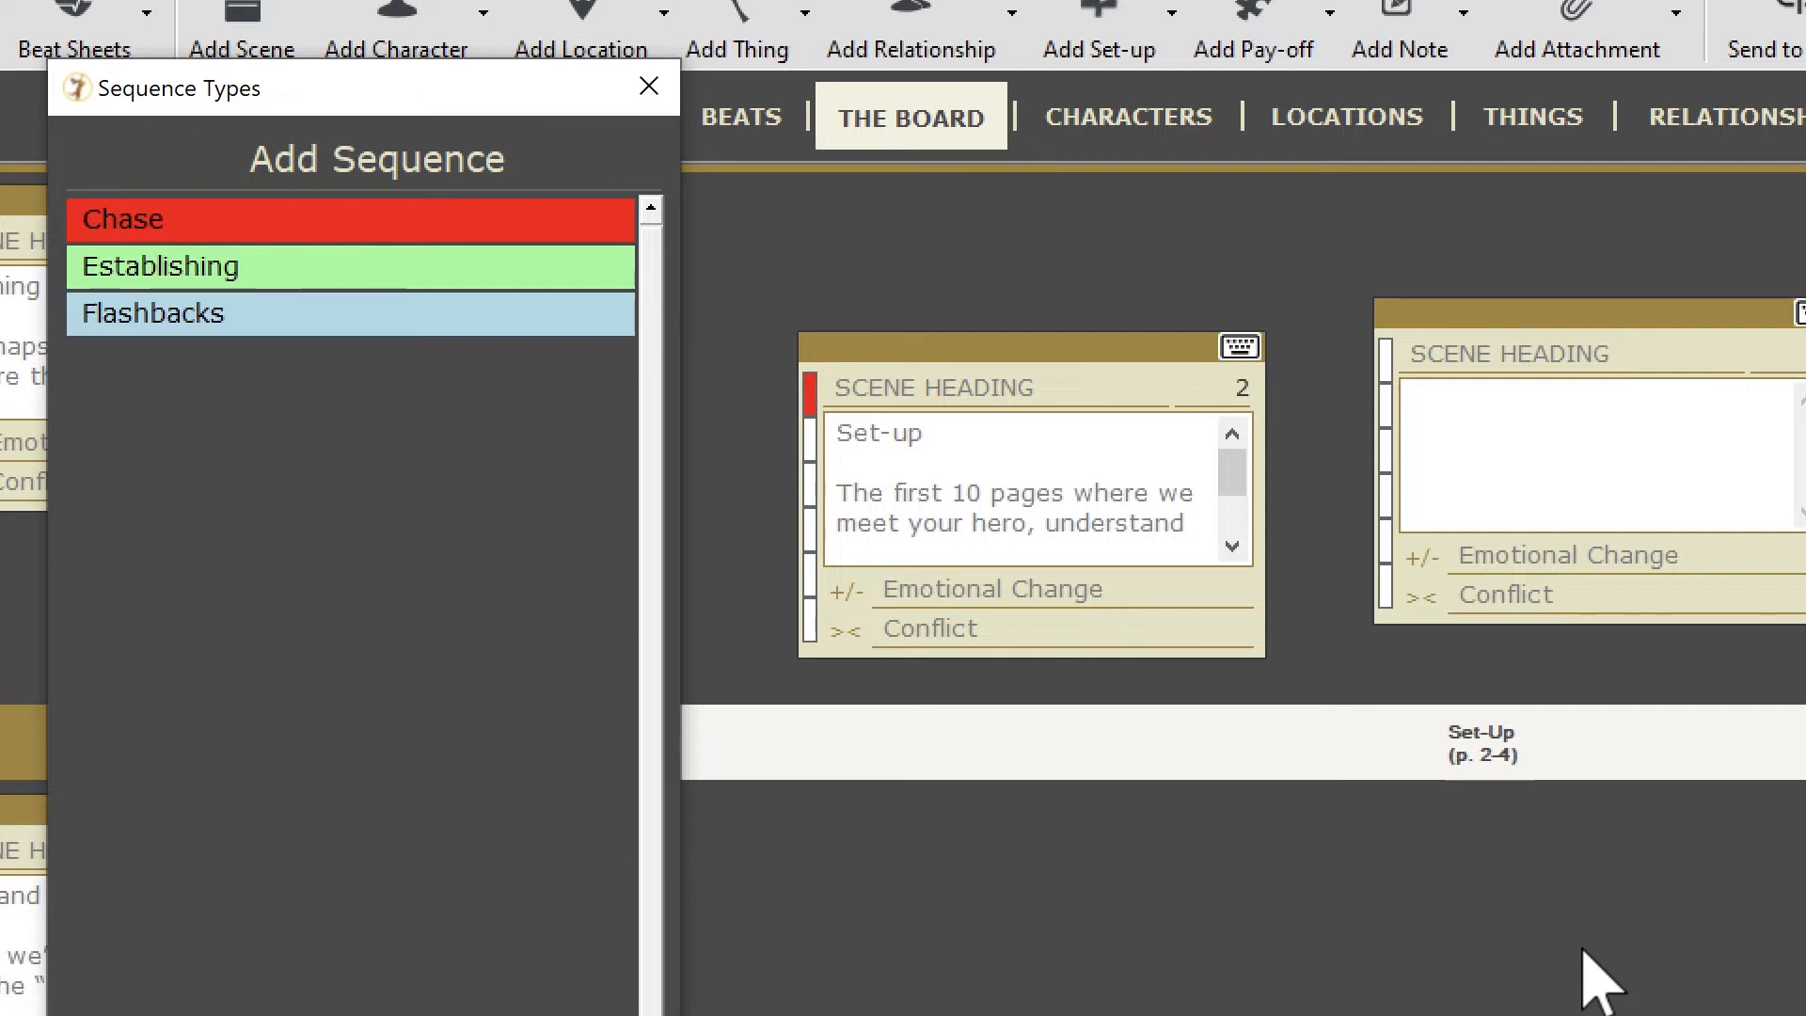
pyautogui.moveTo(379, 223); pyautogui.dragTo(1566, 967)
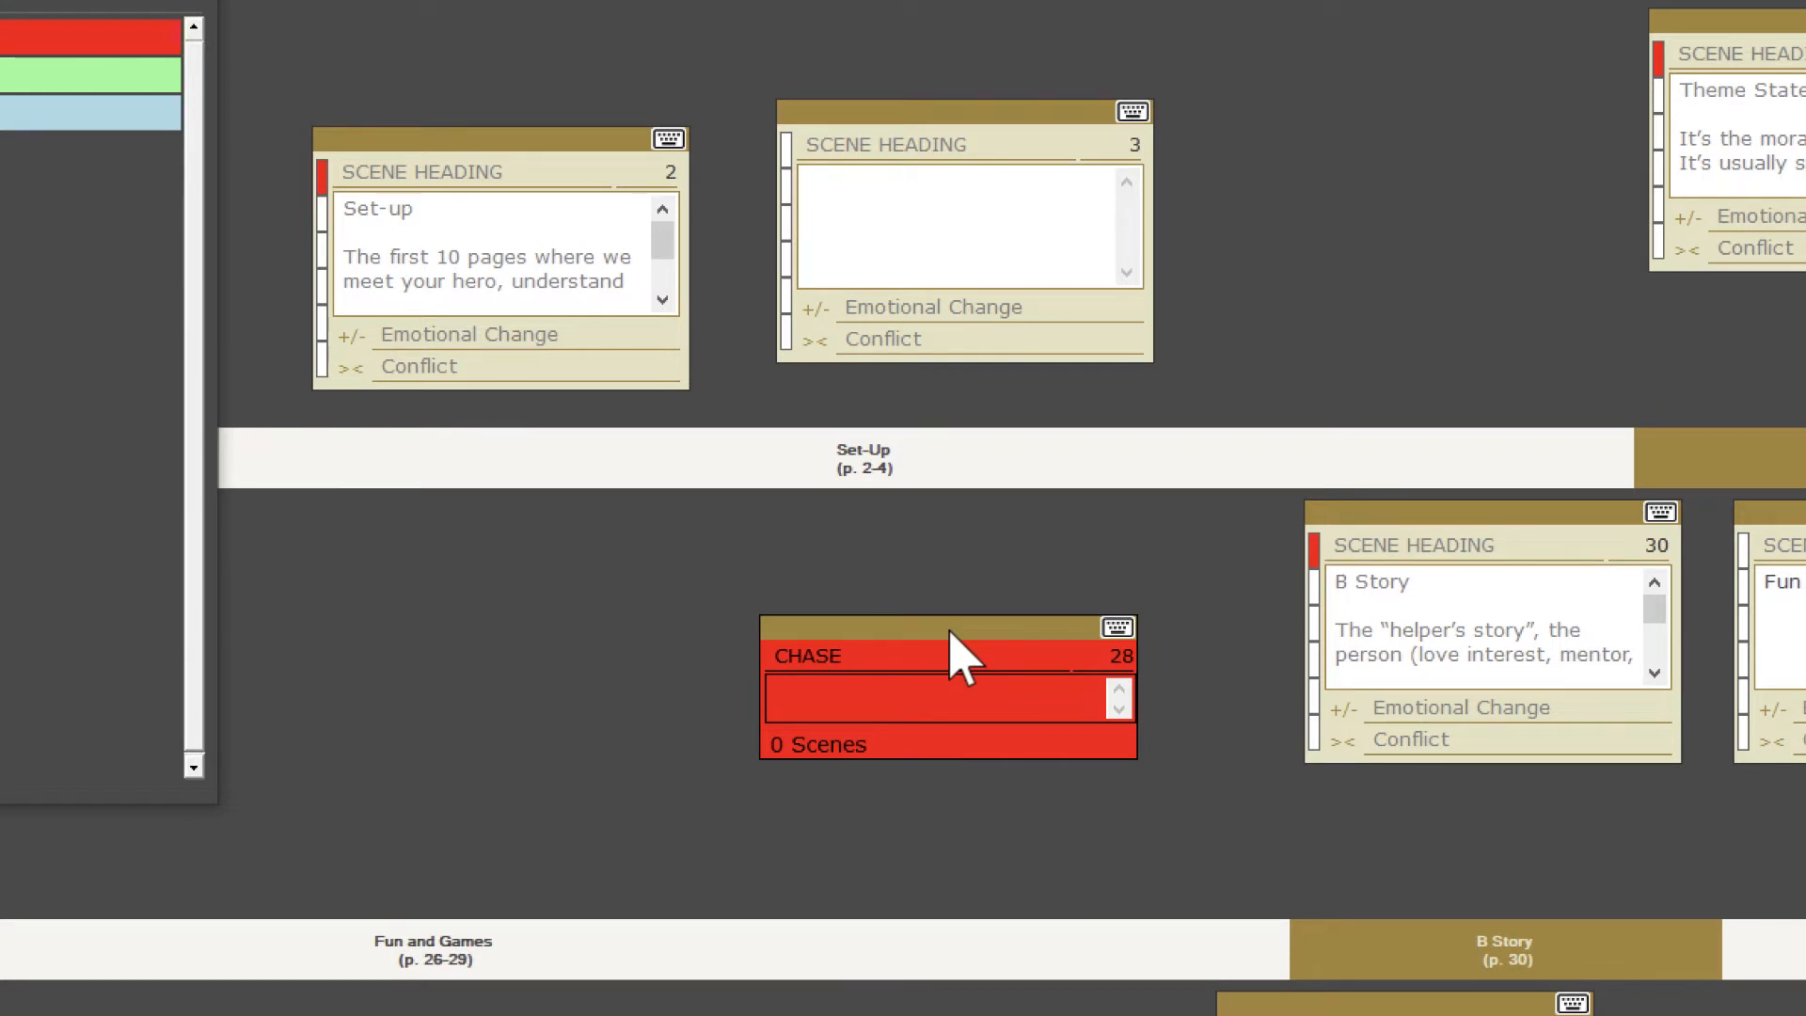
pyautogui.moveTo(947, 129); pyautogui.dragTo(923, 658)
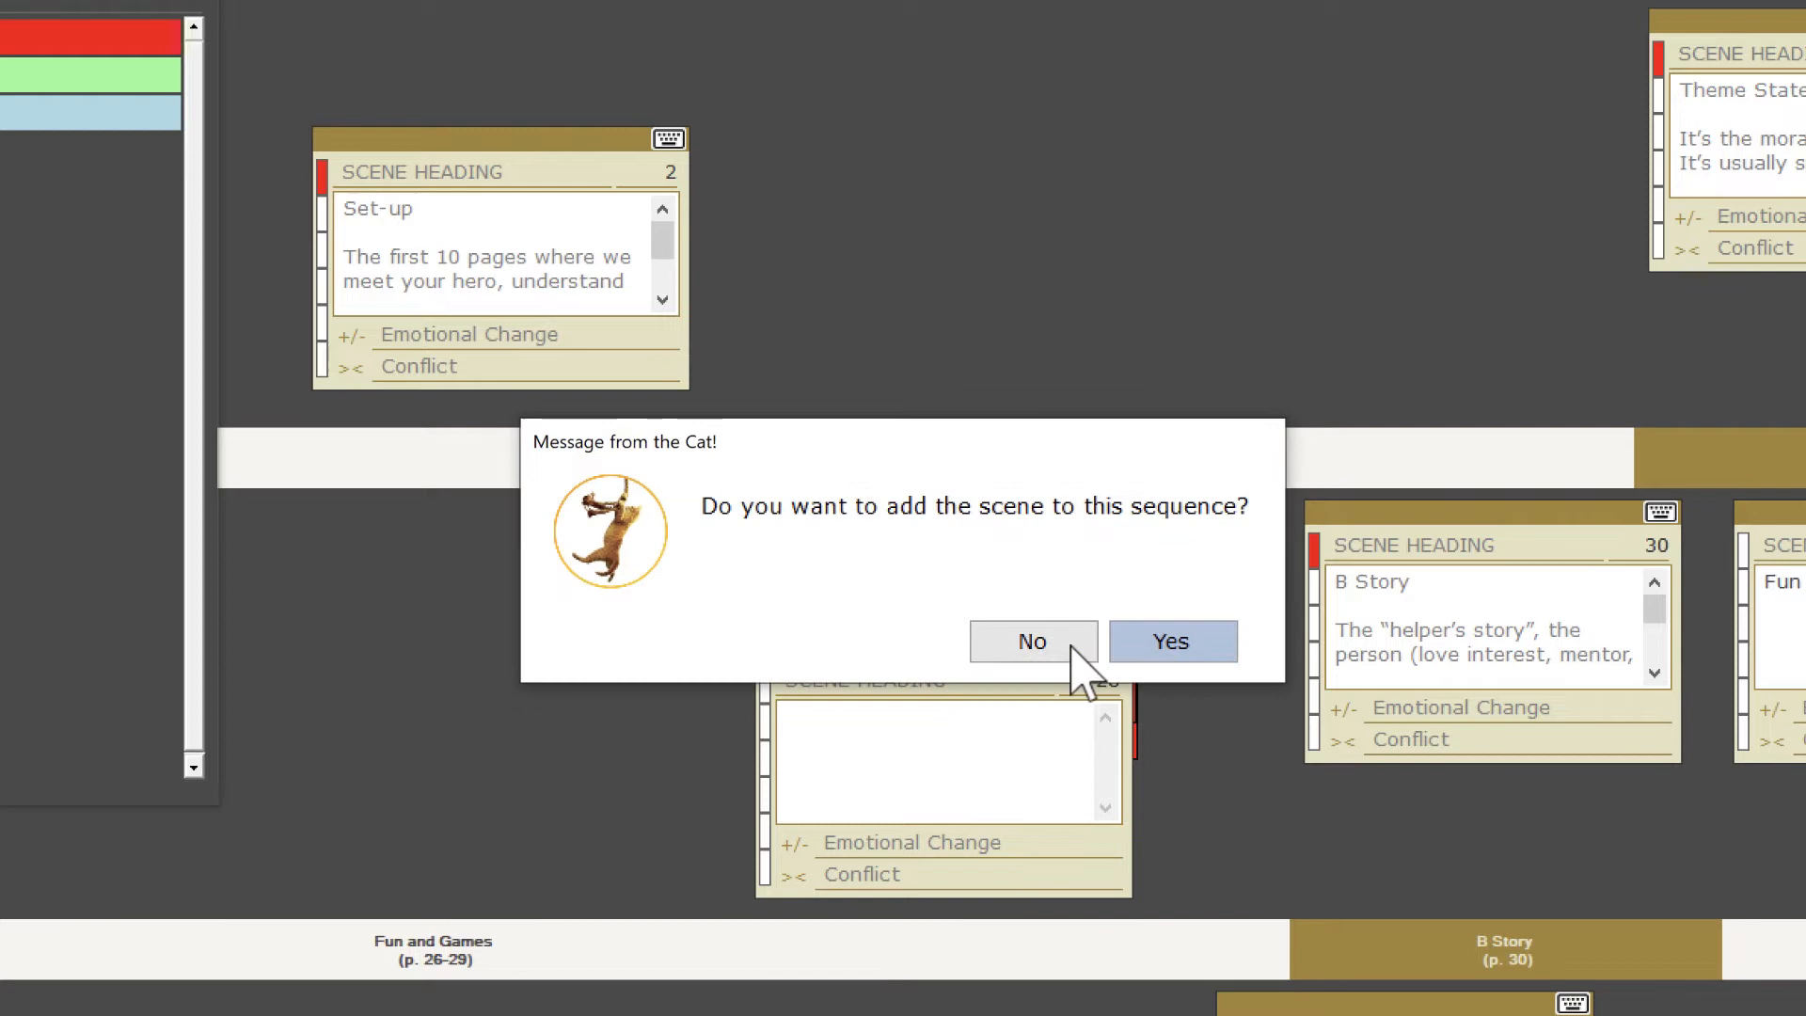
pyautogui.click(1165, 647)
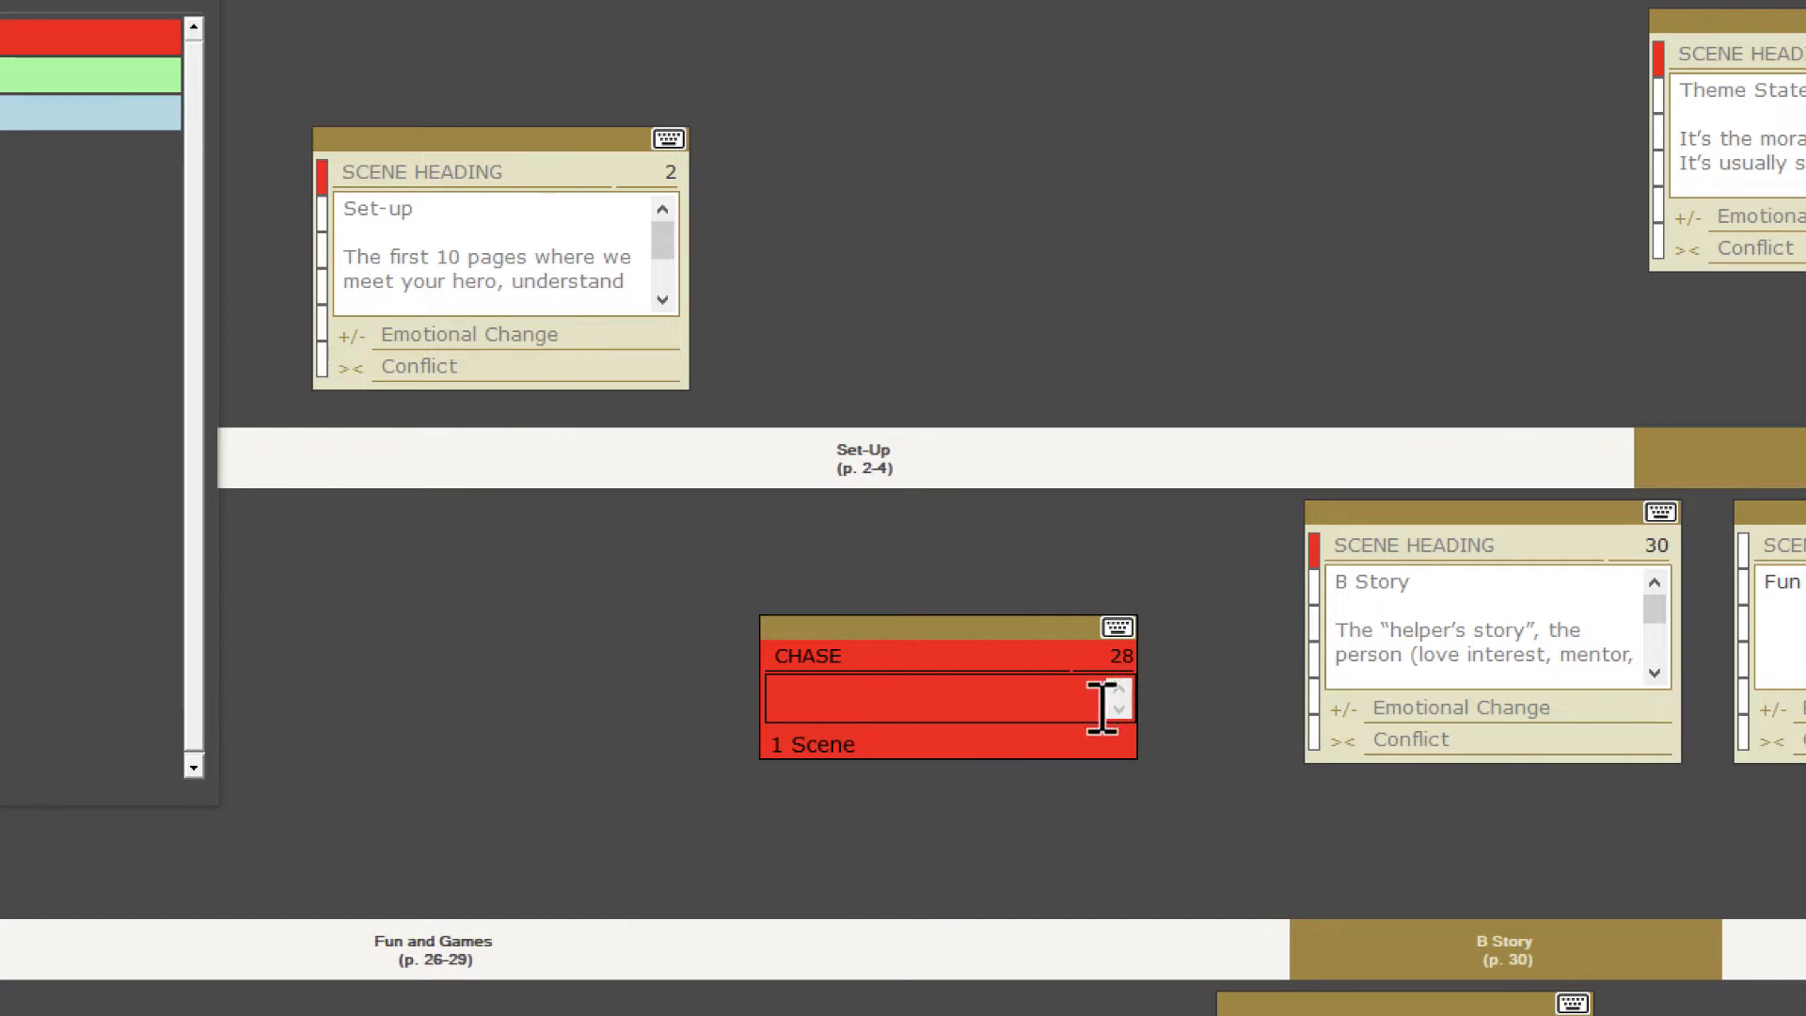
# - Delete the Chase sequence while leaving its scene on the Board, and close the sequence types list
pyautogui.click(1119, 632)
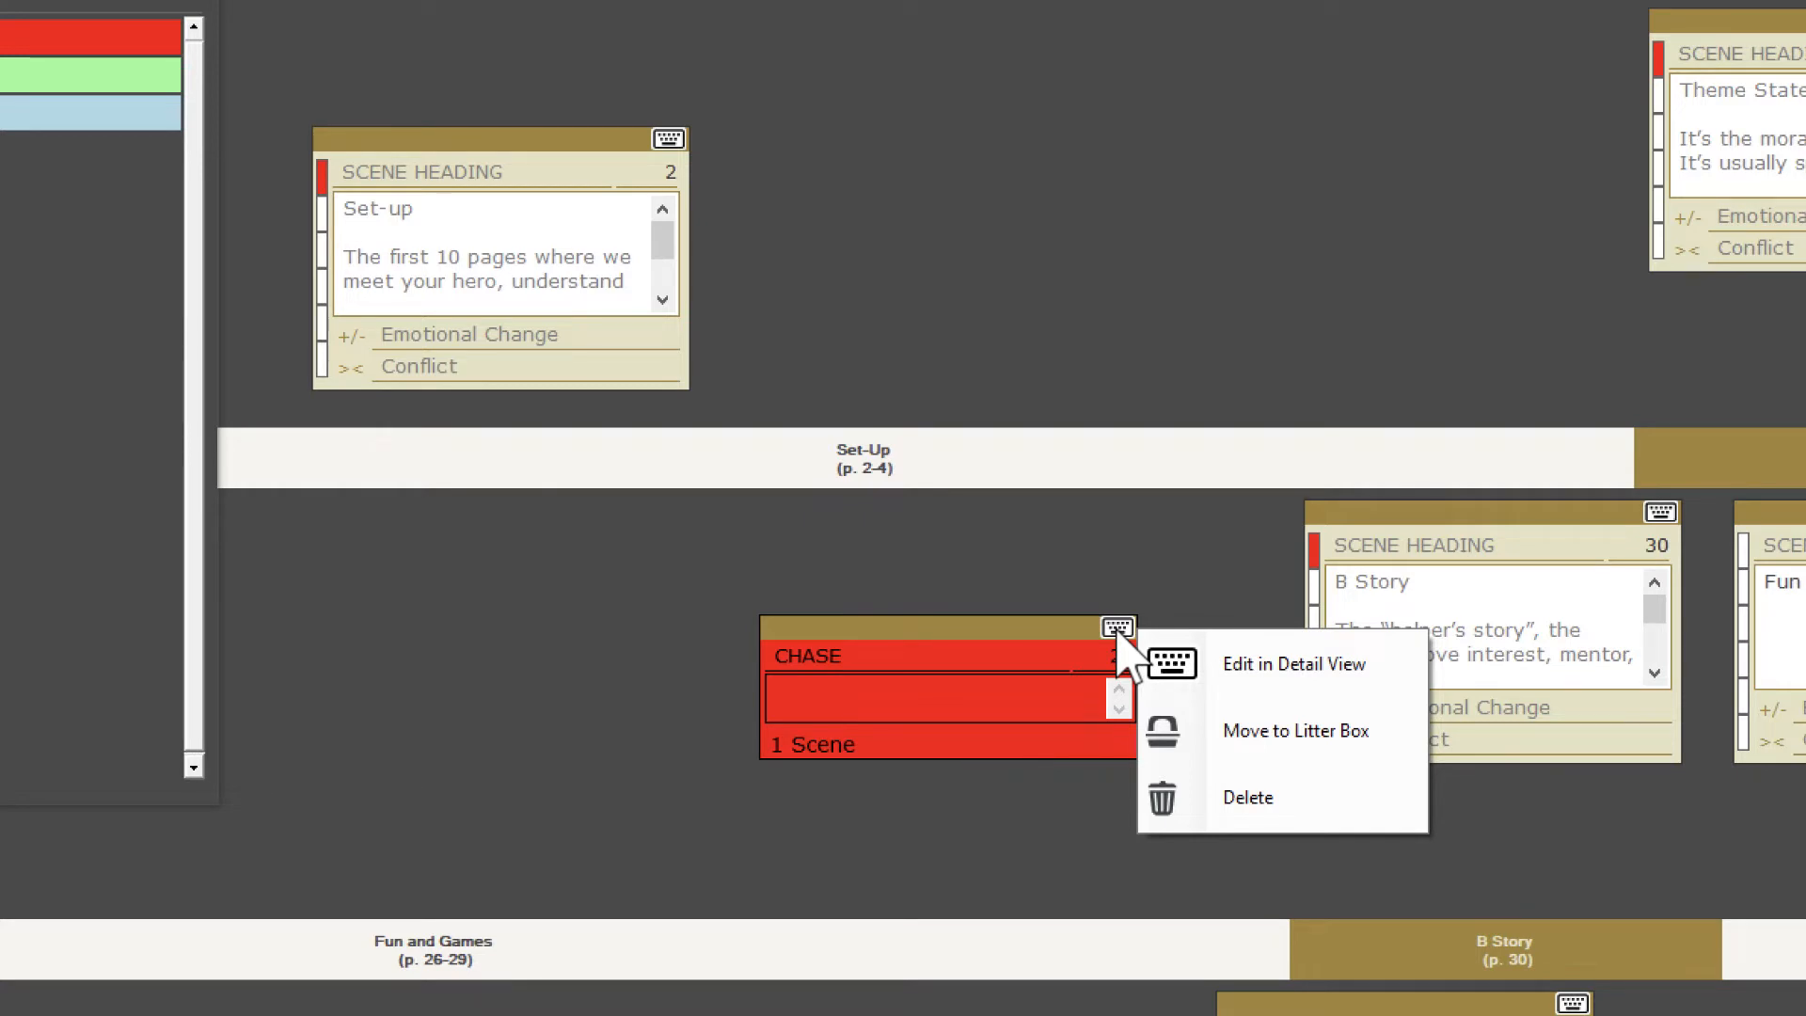
pyautogui.click(1249, 796)
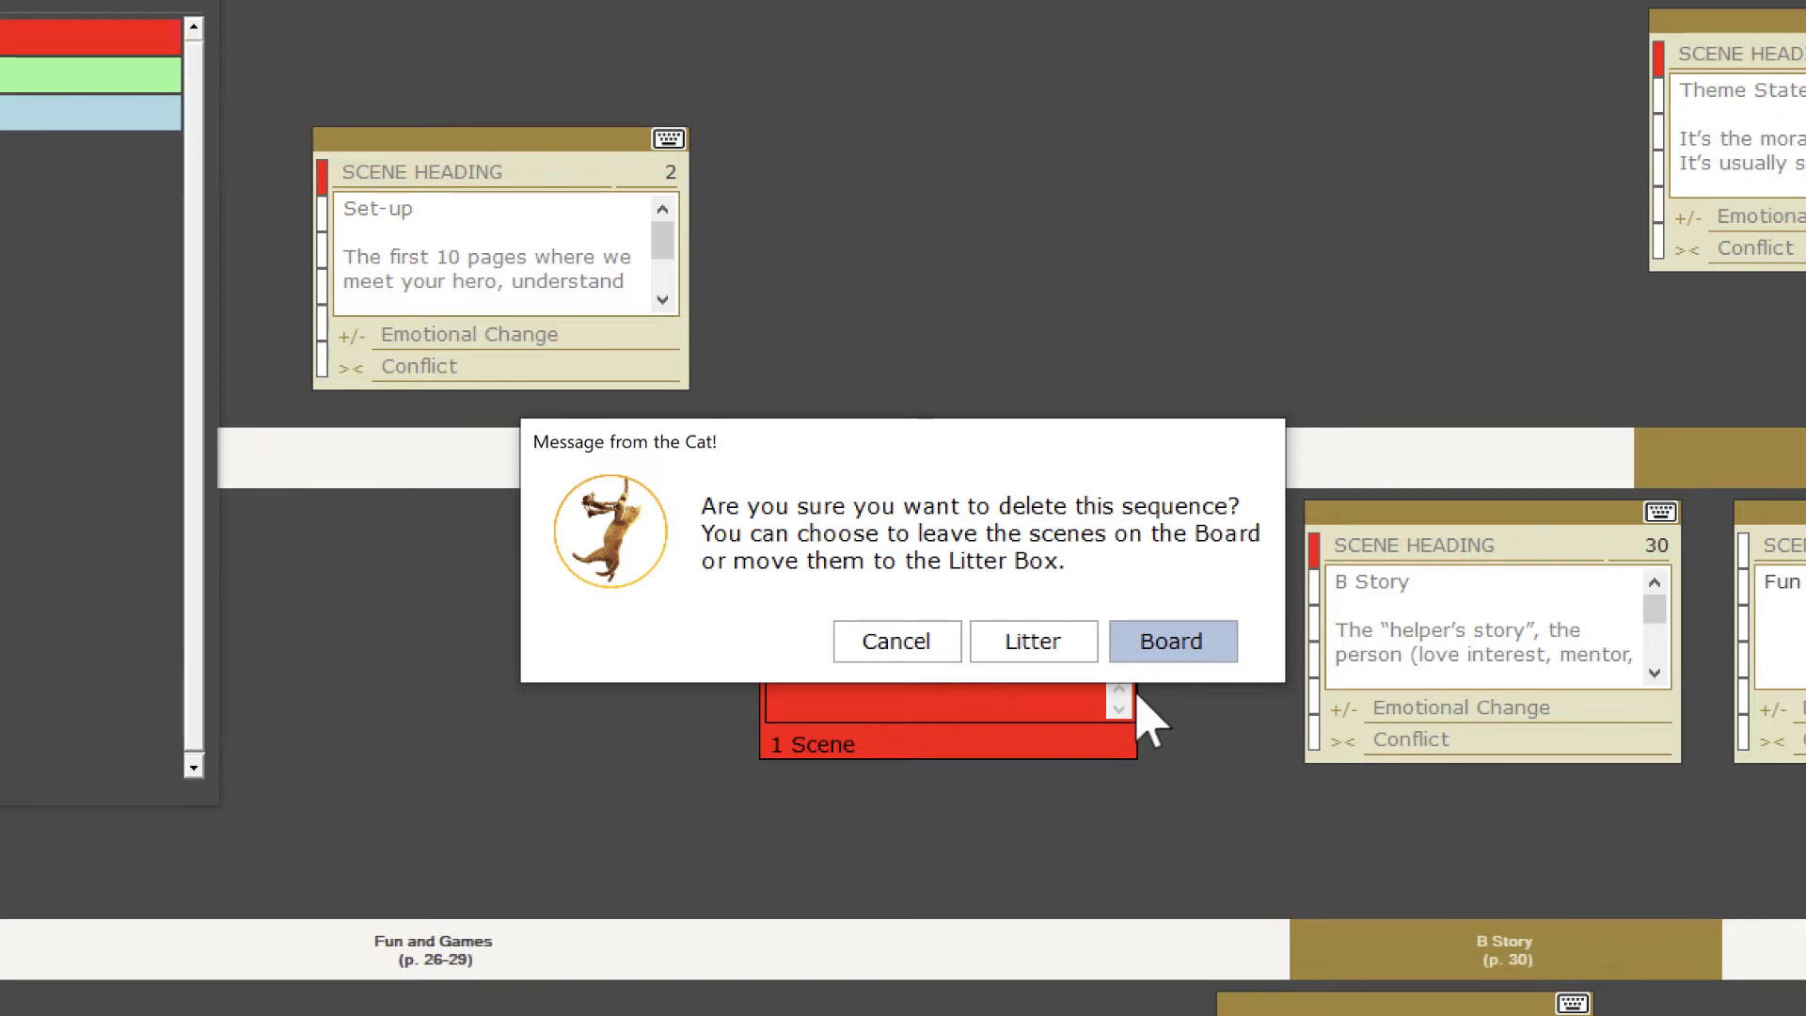
pyautogui.click(1146, 640)
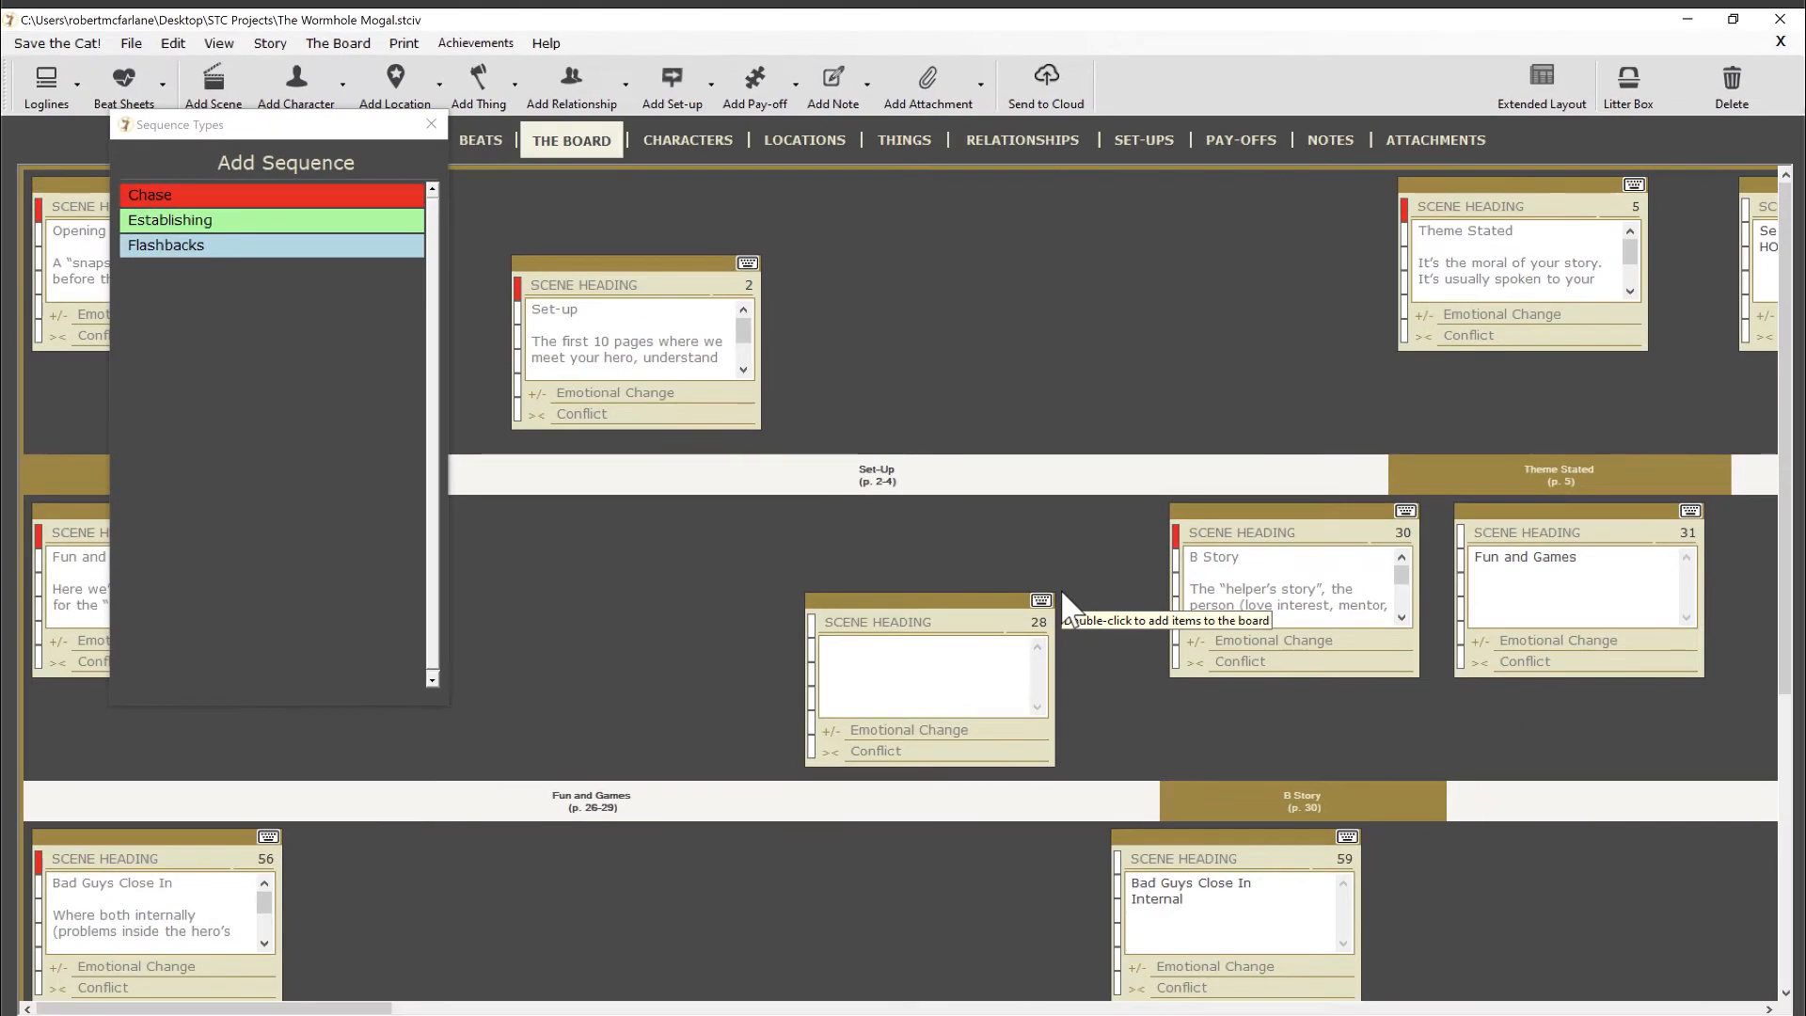
pyautogui.click(430, 123)
# - Plot the PROFESSOR PHYSICS character story in the Set-Up beat beside the Set-up scene card, leaving its description empty
pyautogui.rightClick(951, 330)
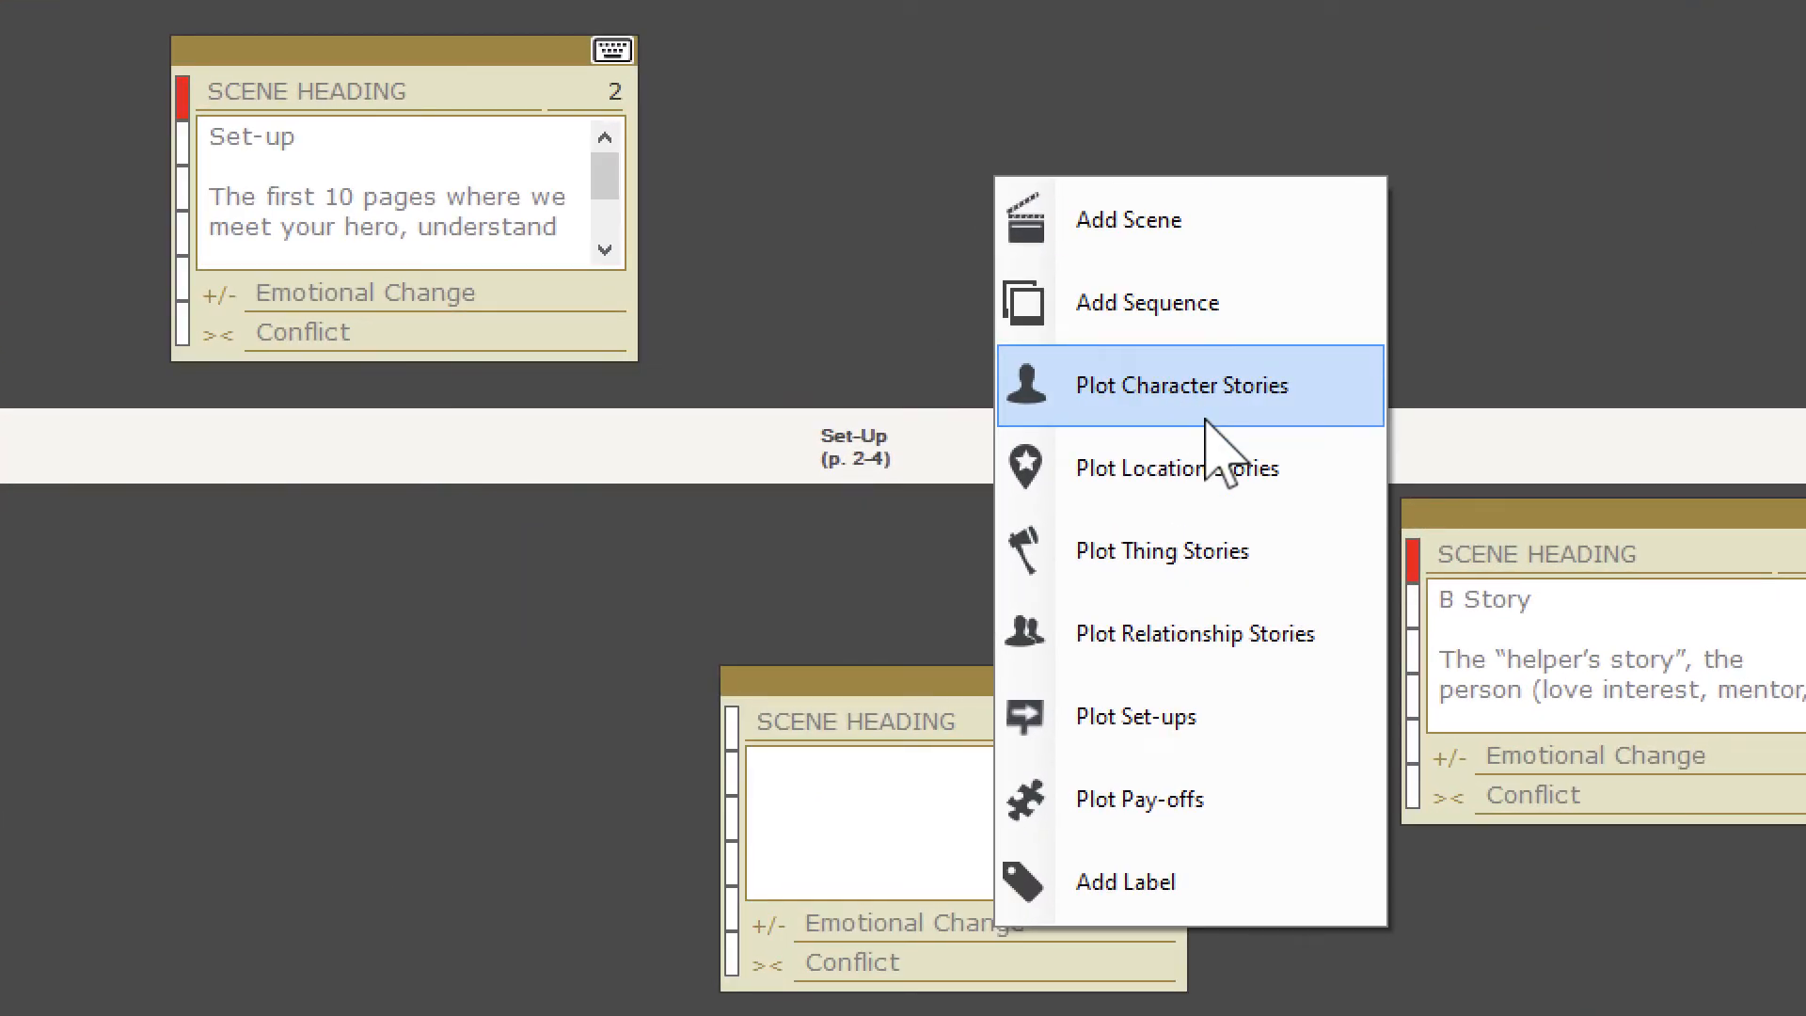
pyautogui.click(1204, 413)
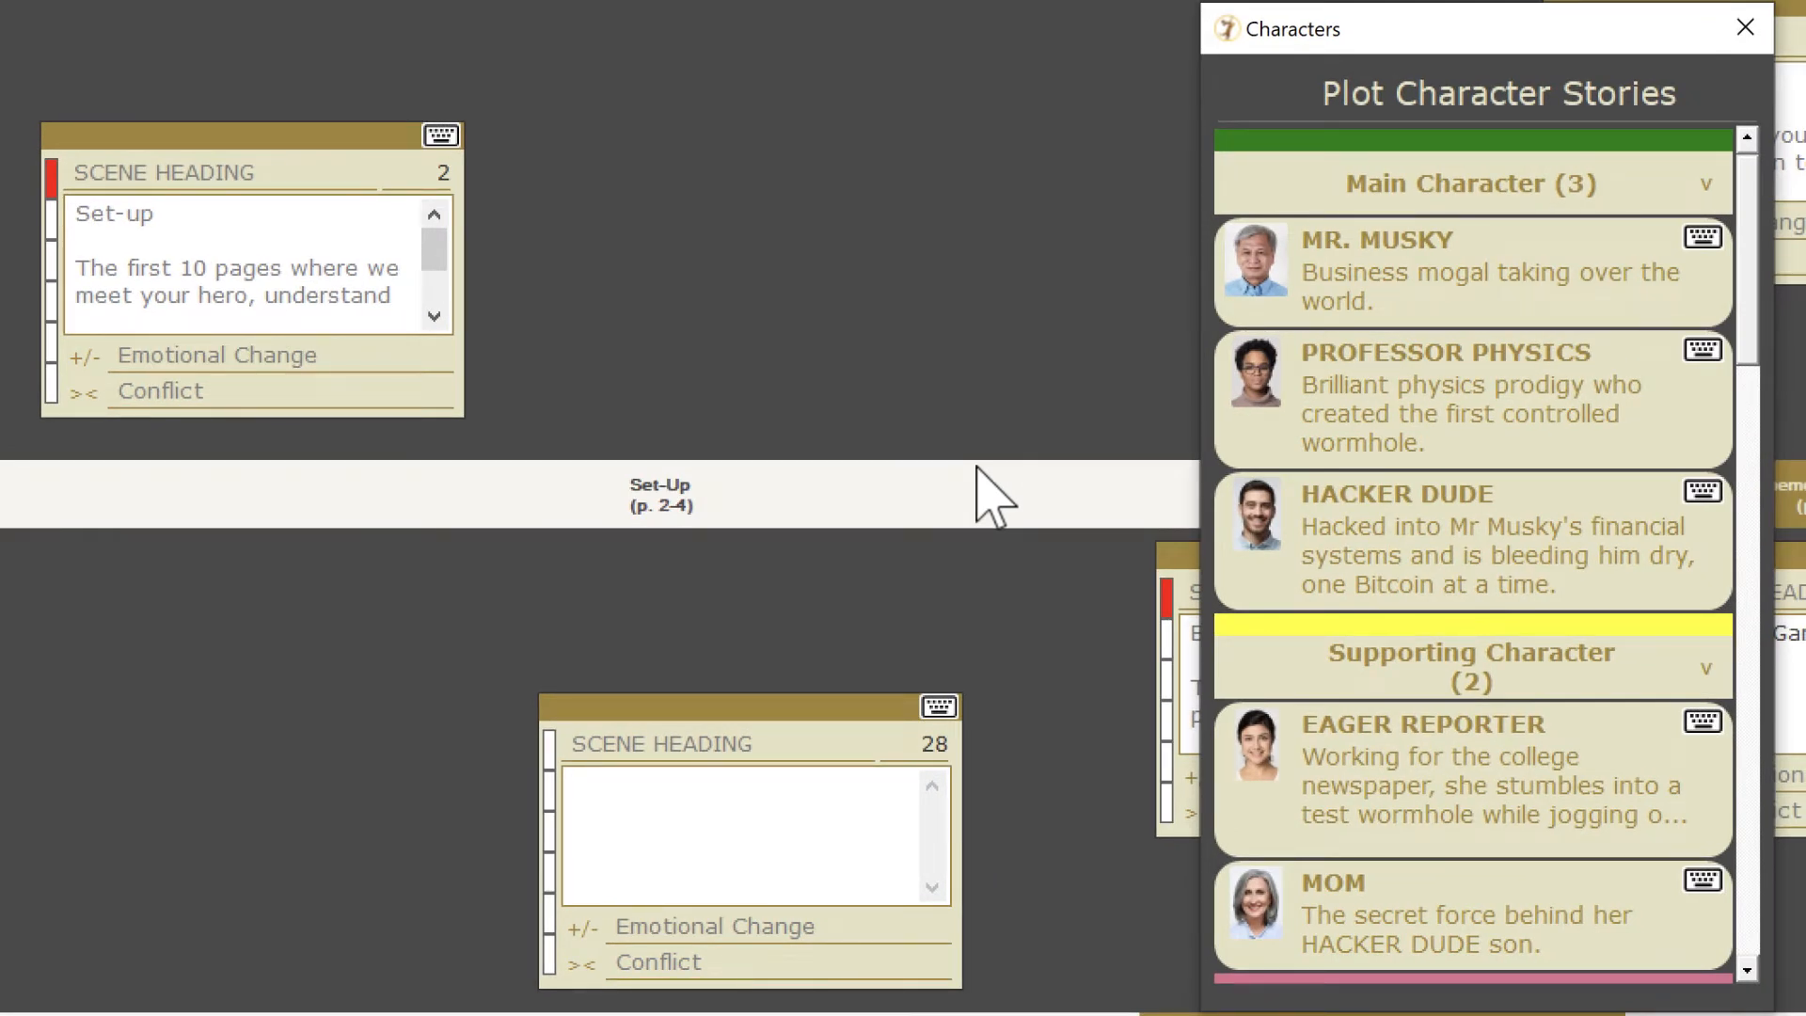
pyautogui.moveTo(1327, 391); pyautogui.dragTo(602, 273)
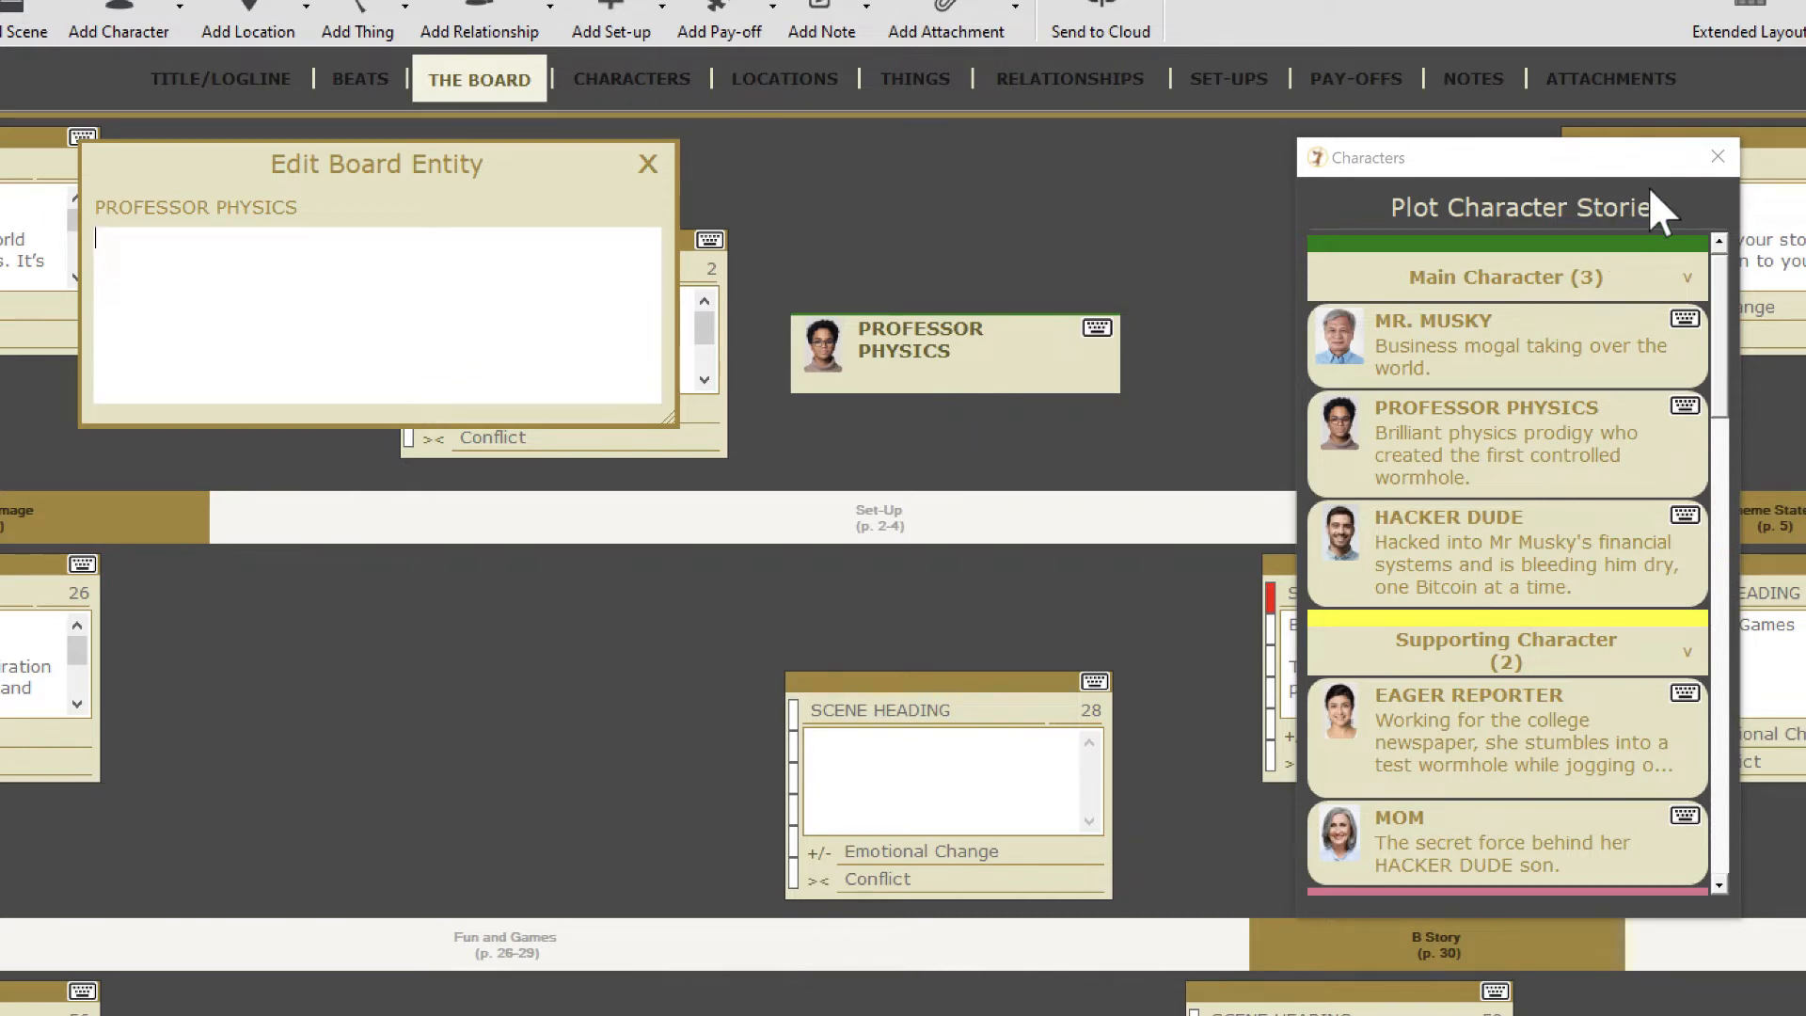
pyautogui.click(1715, 156)
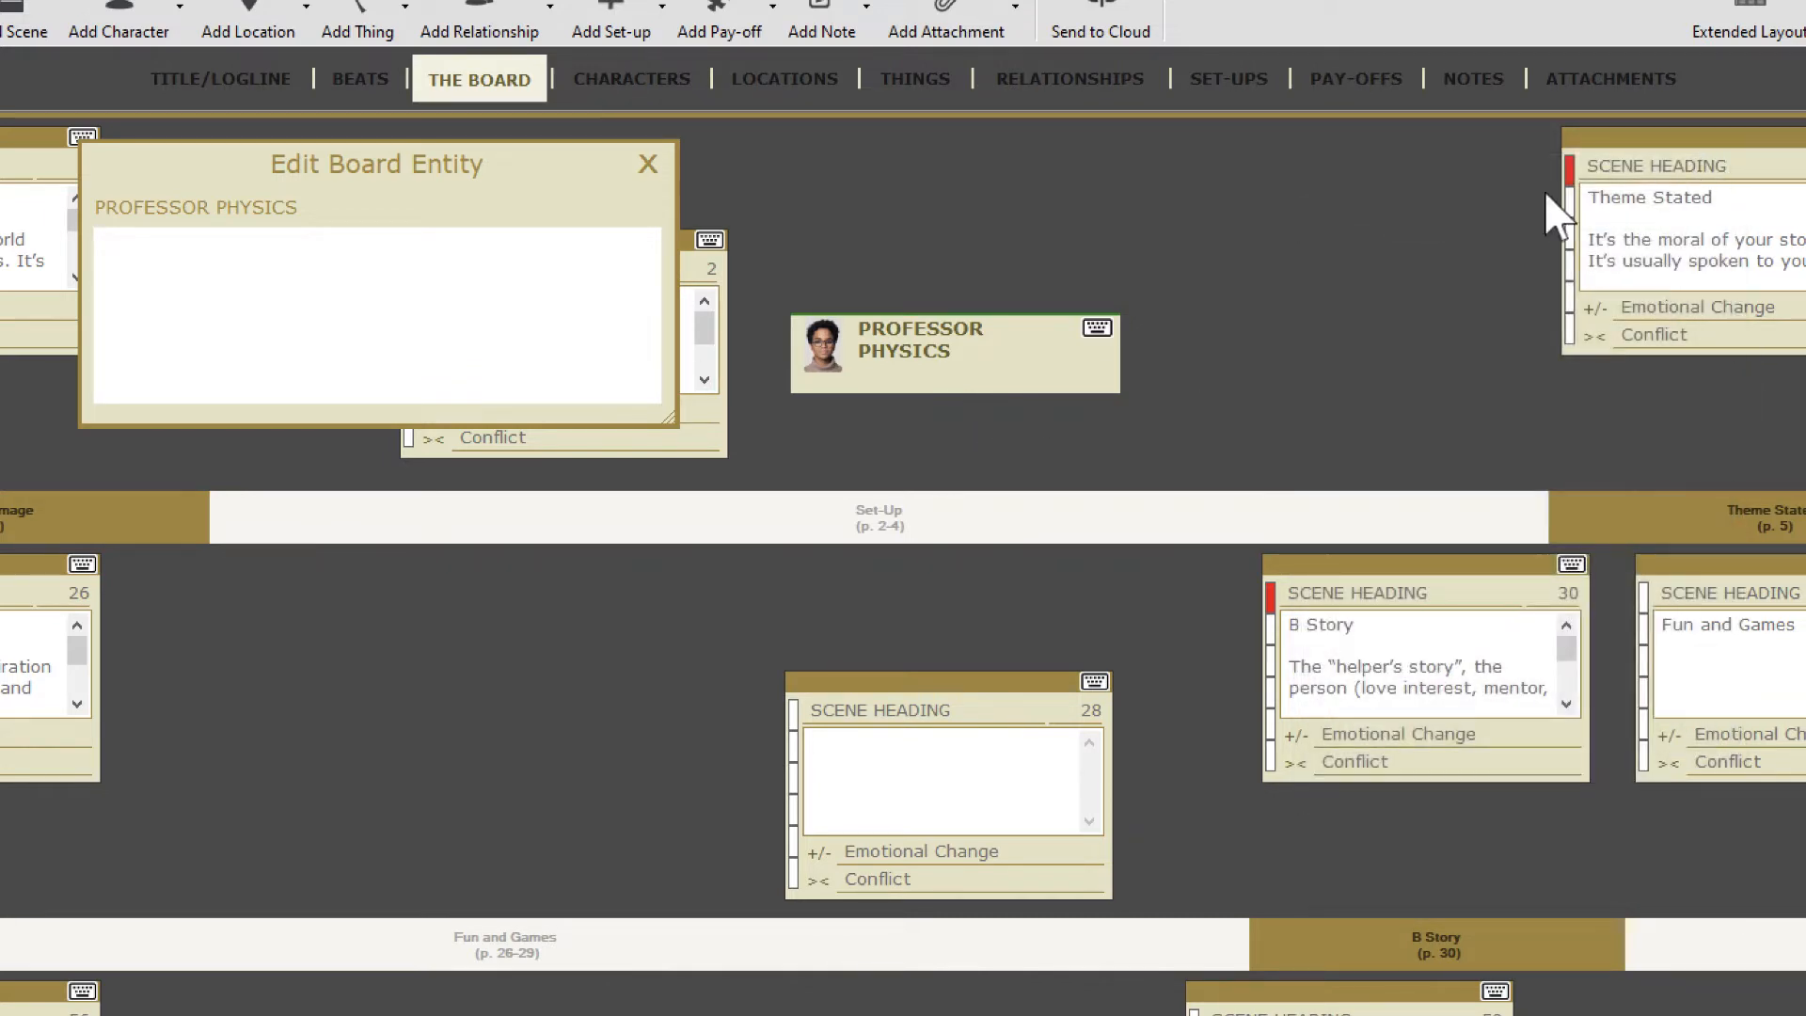
pyautogui.click(648, 164)
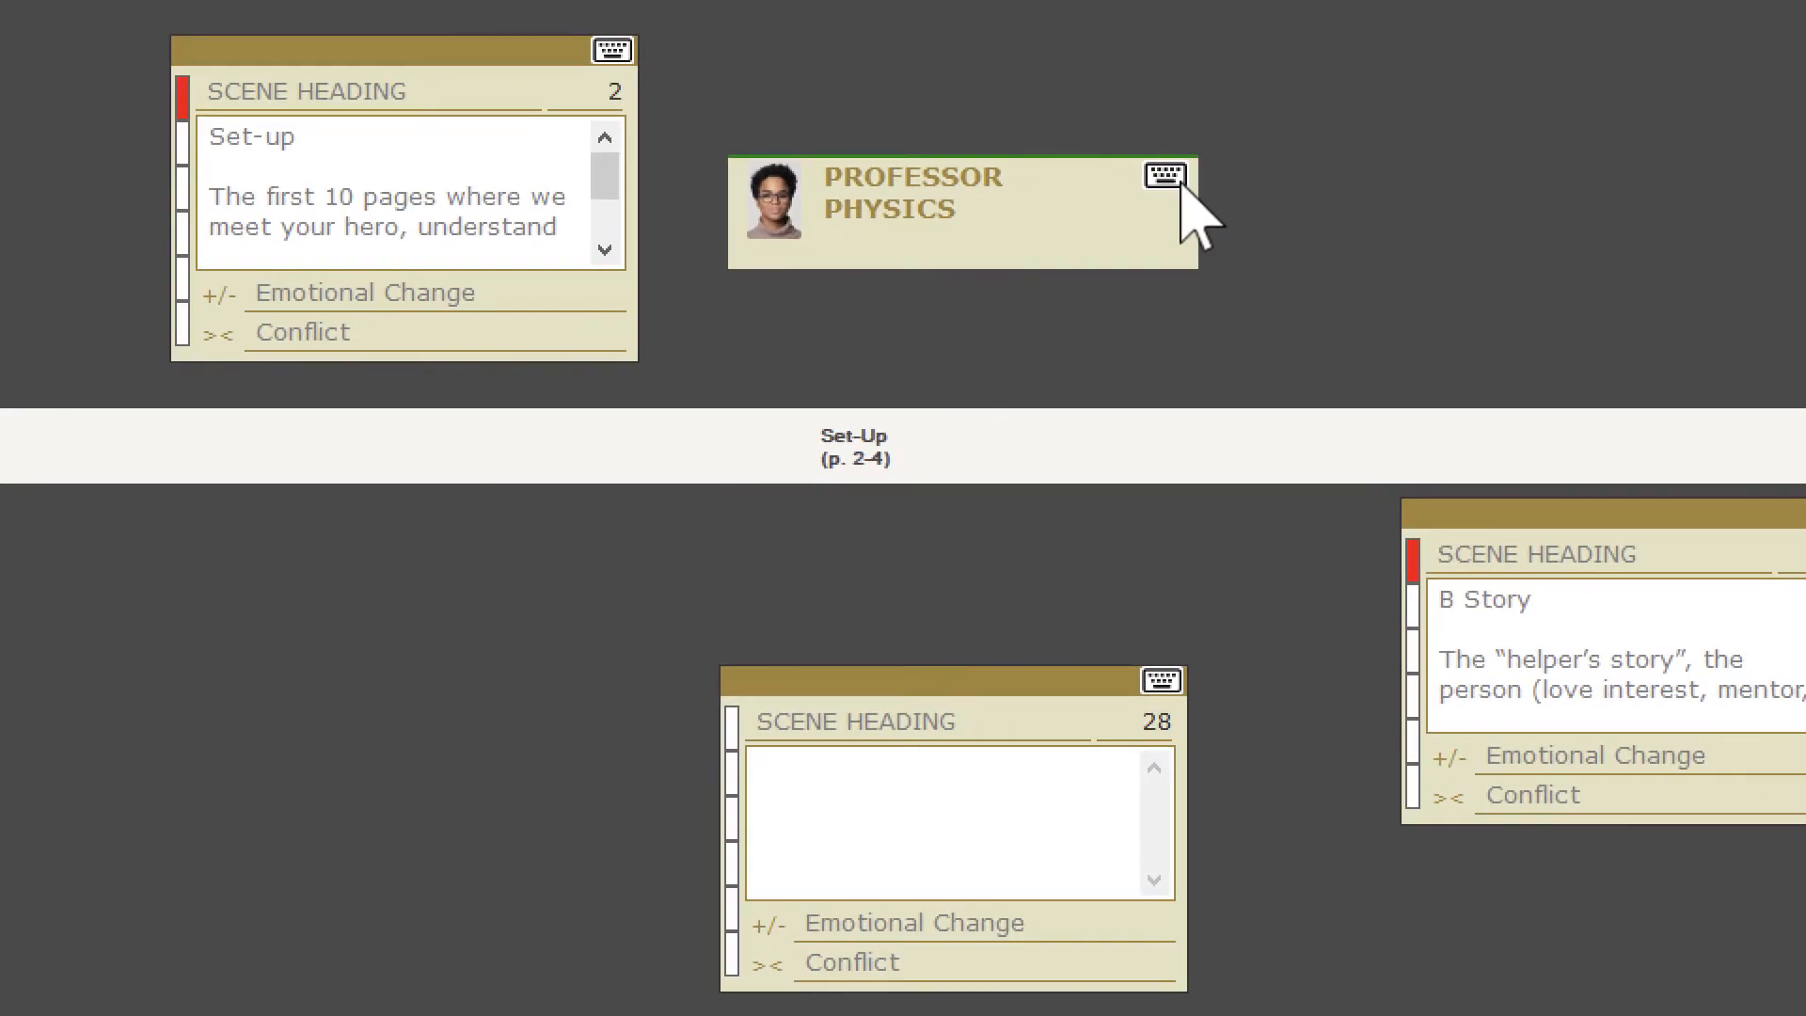
# - Duplicate the PROFESSOR PHYSICS card twice so three copies sit in the Set-Up beat
pyautogui.click(1182, 184)
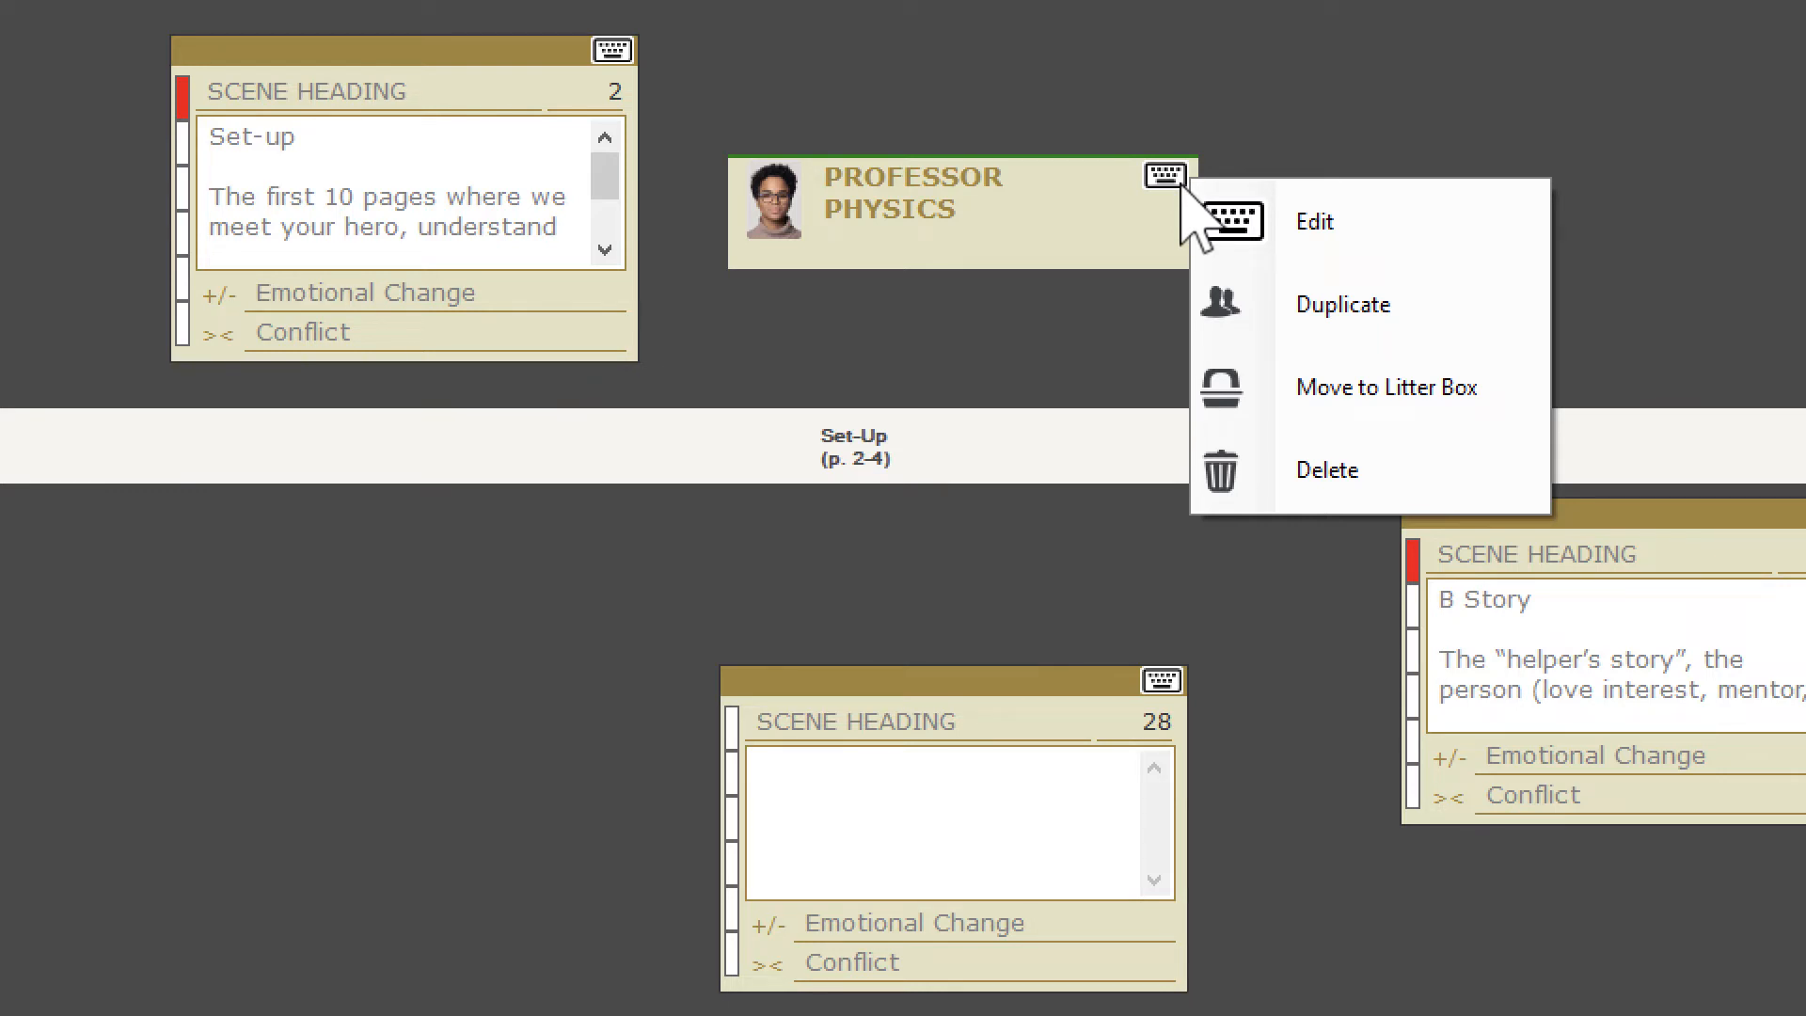
pyautogui.click(1336, 315)
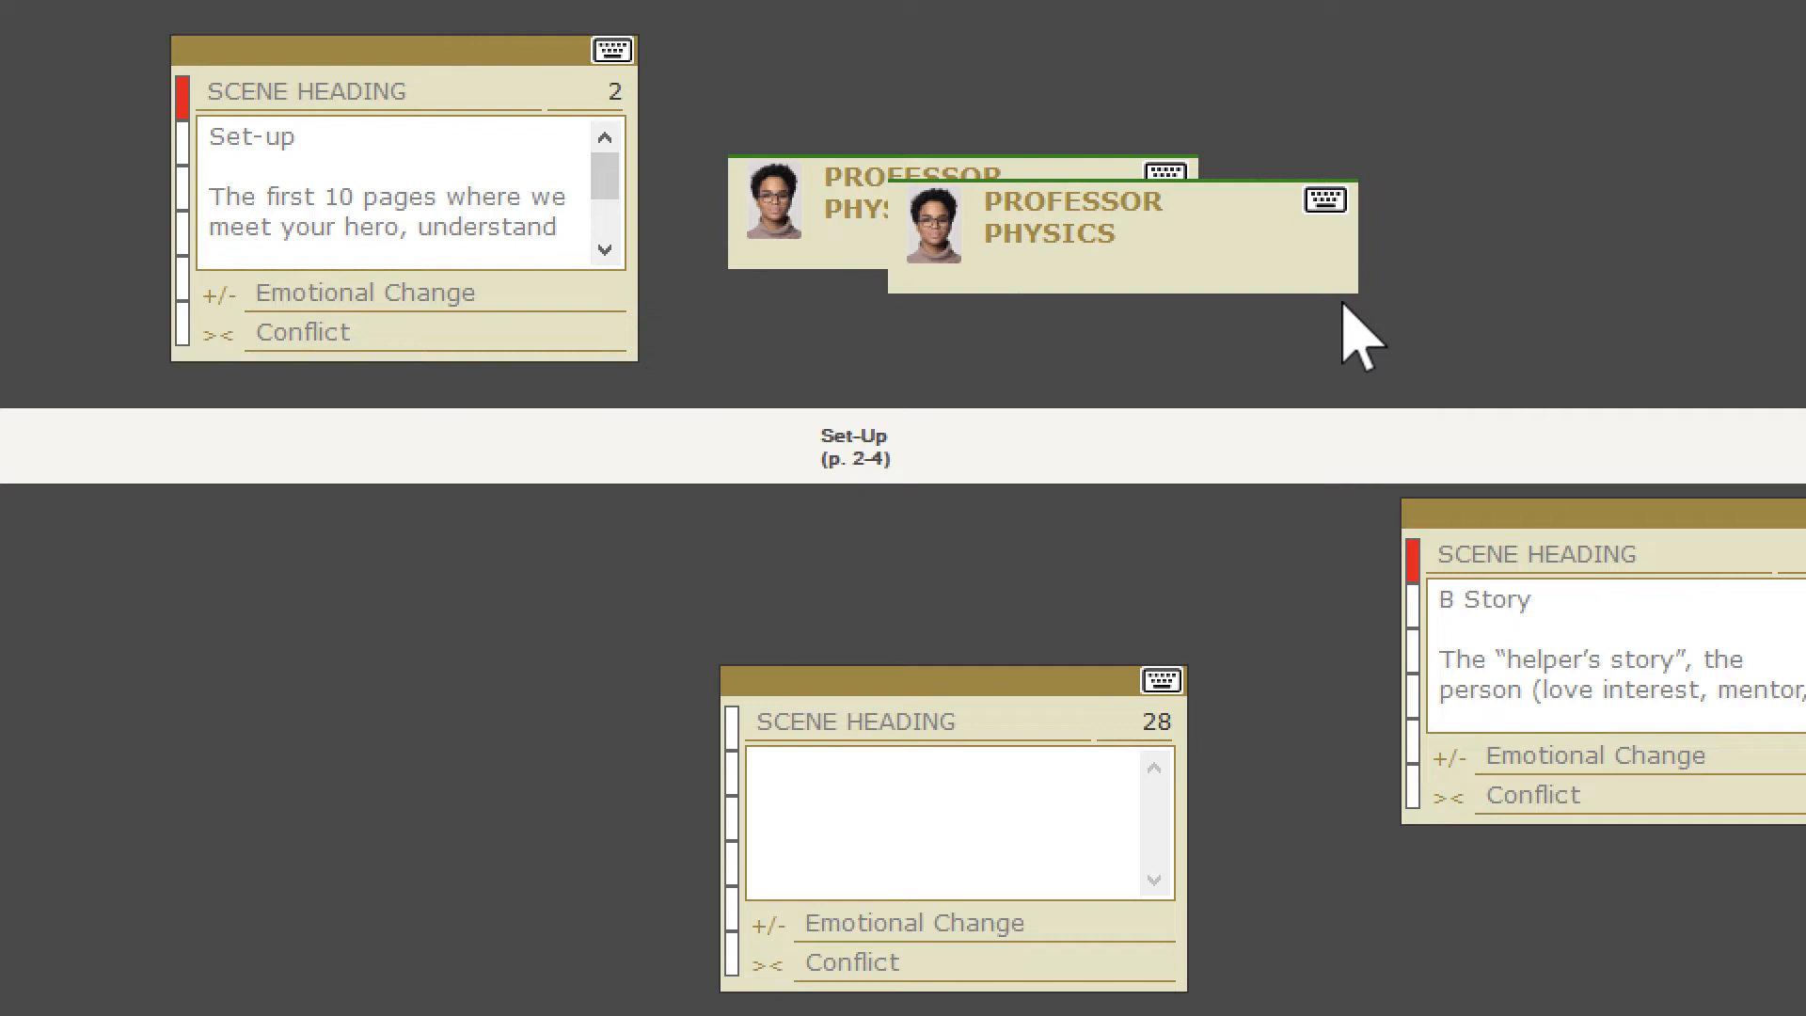
pyautogui.click(1328, 201)
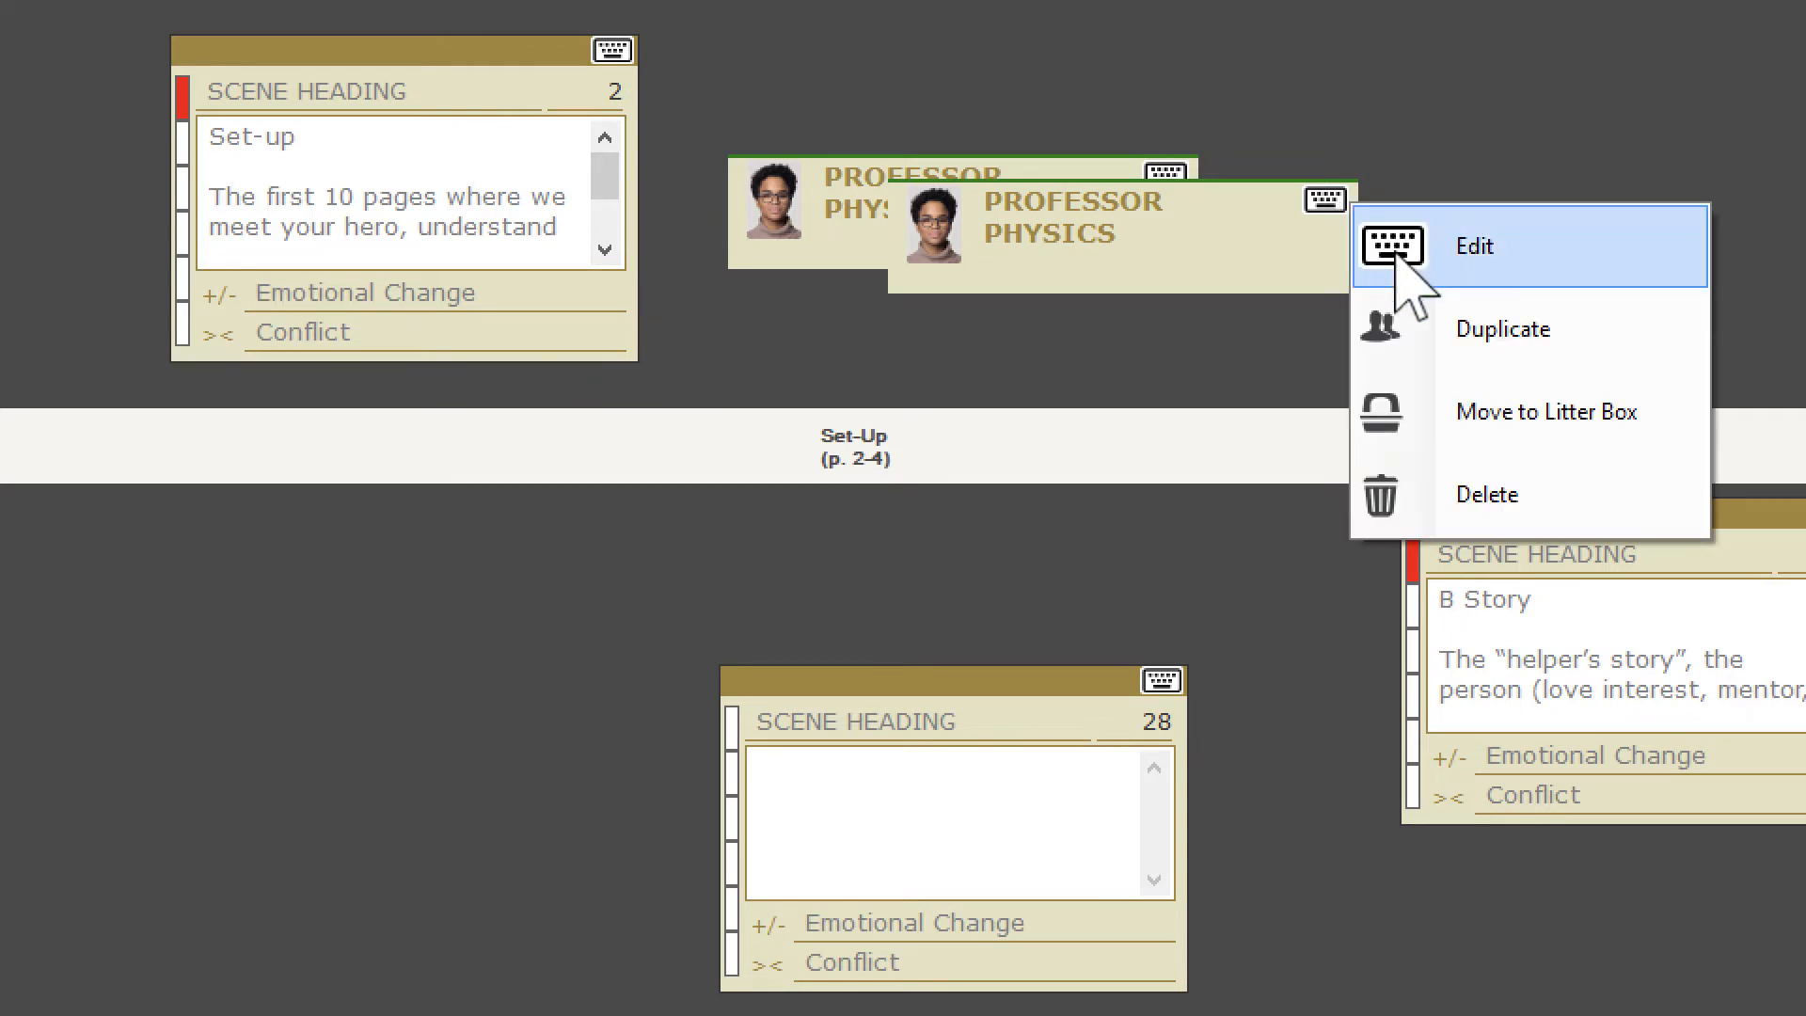
pyautogui.click(1483, 320)
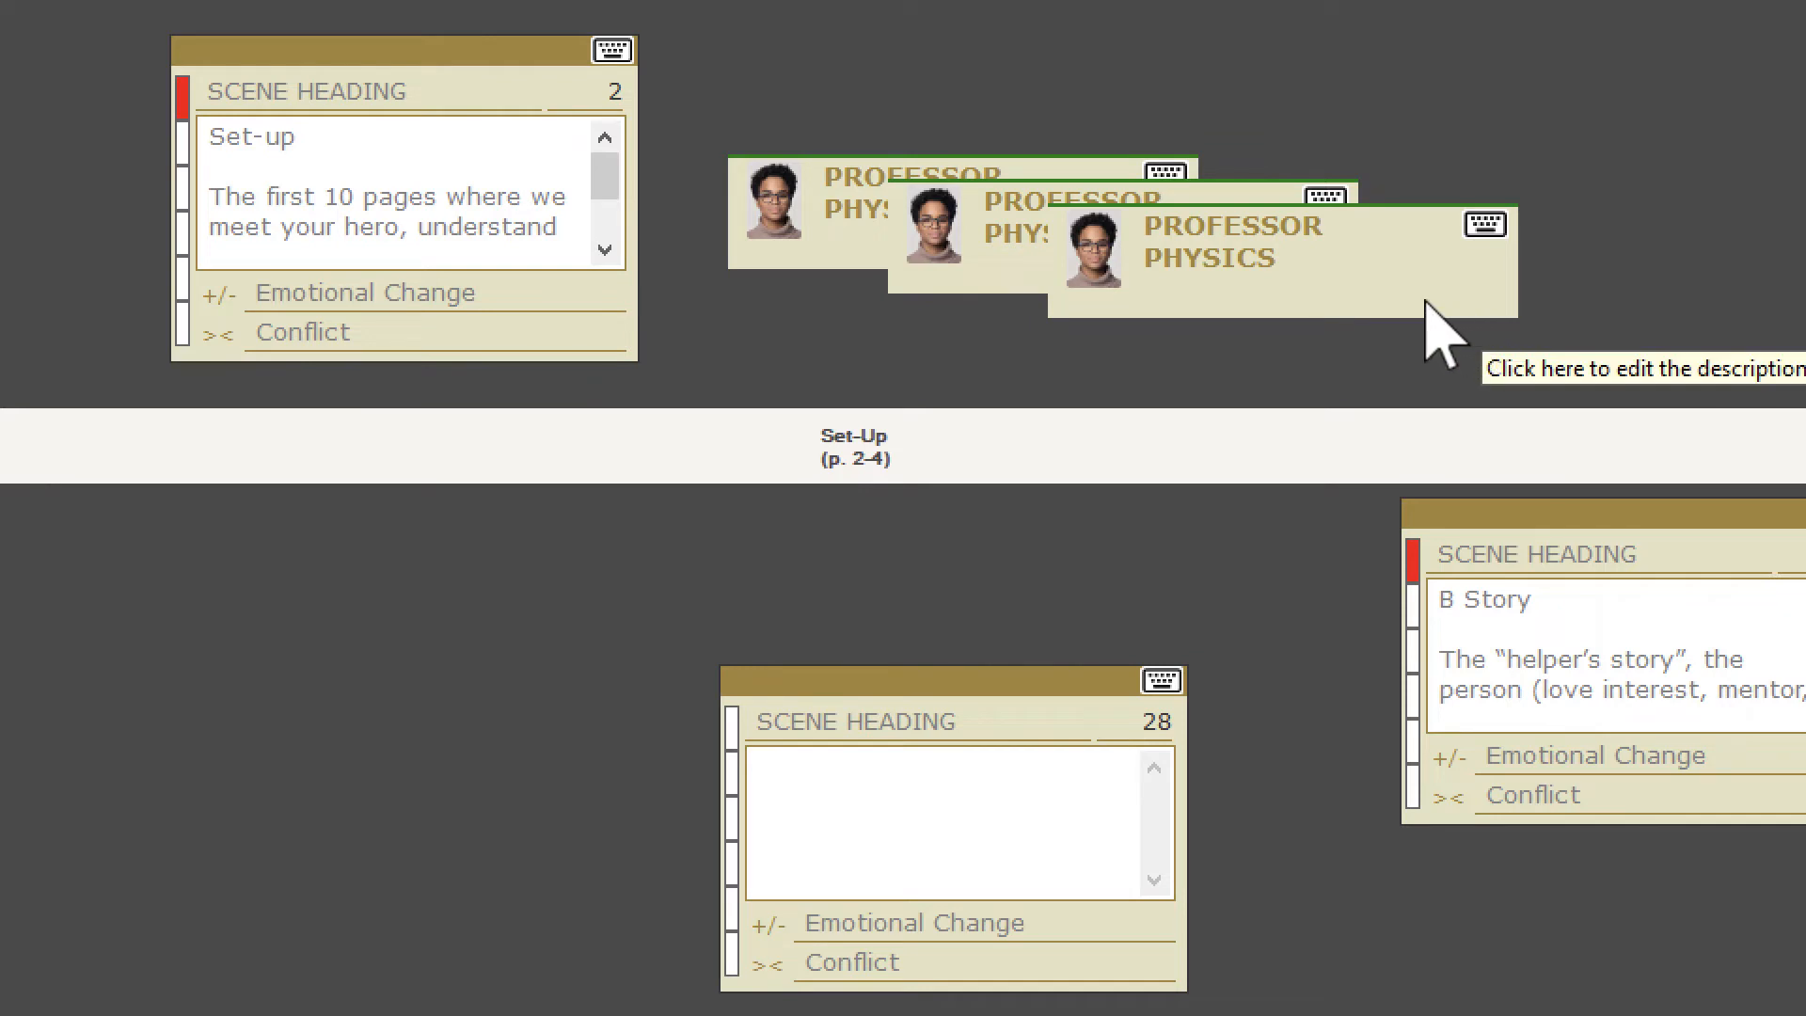
# - Enter the description "Given an award." on the frontmost PROFESSOR PHYSICS card
pyautogui.click(1290, 256)
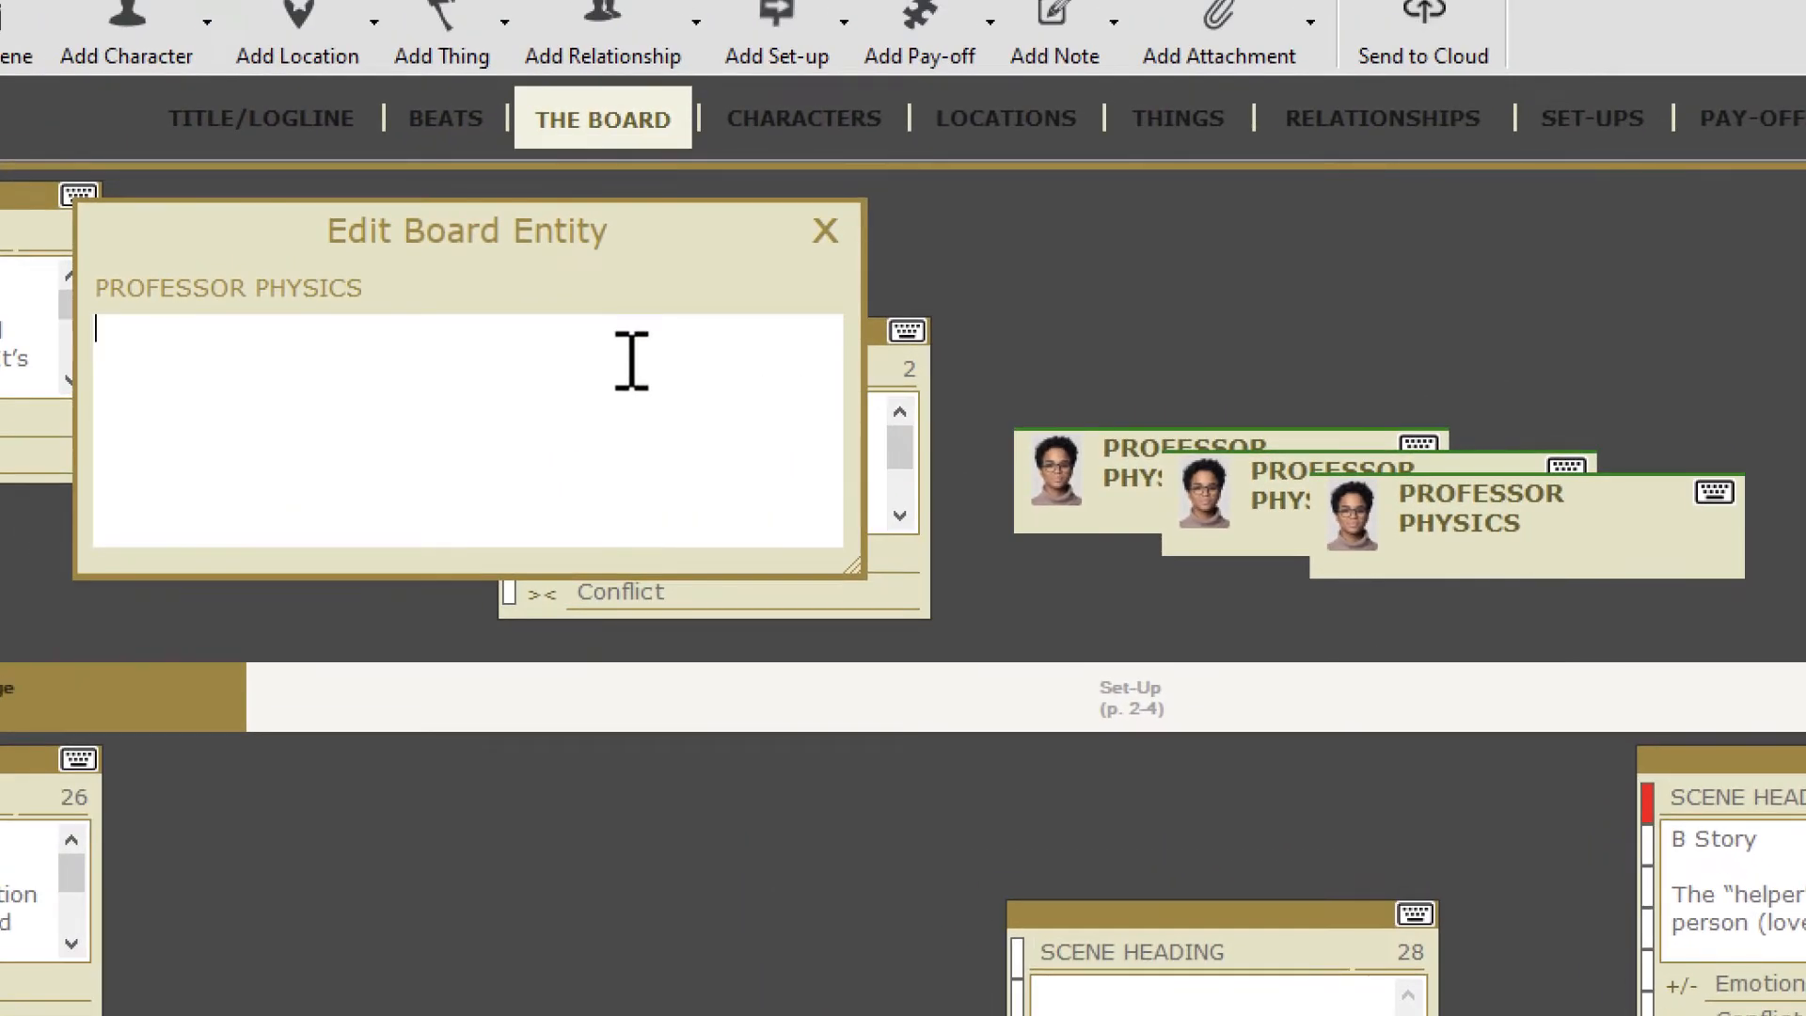
pyautogui.write('Given an award.')
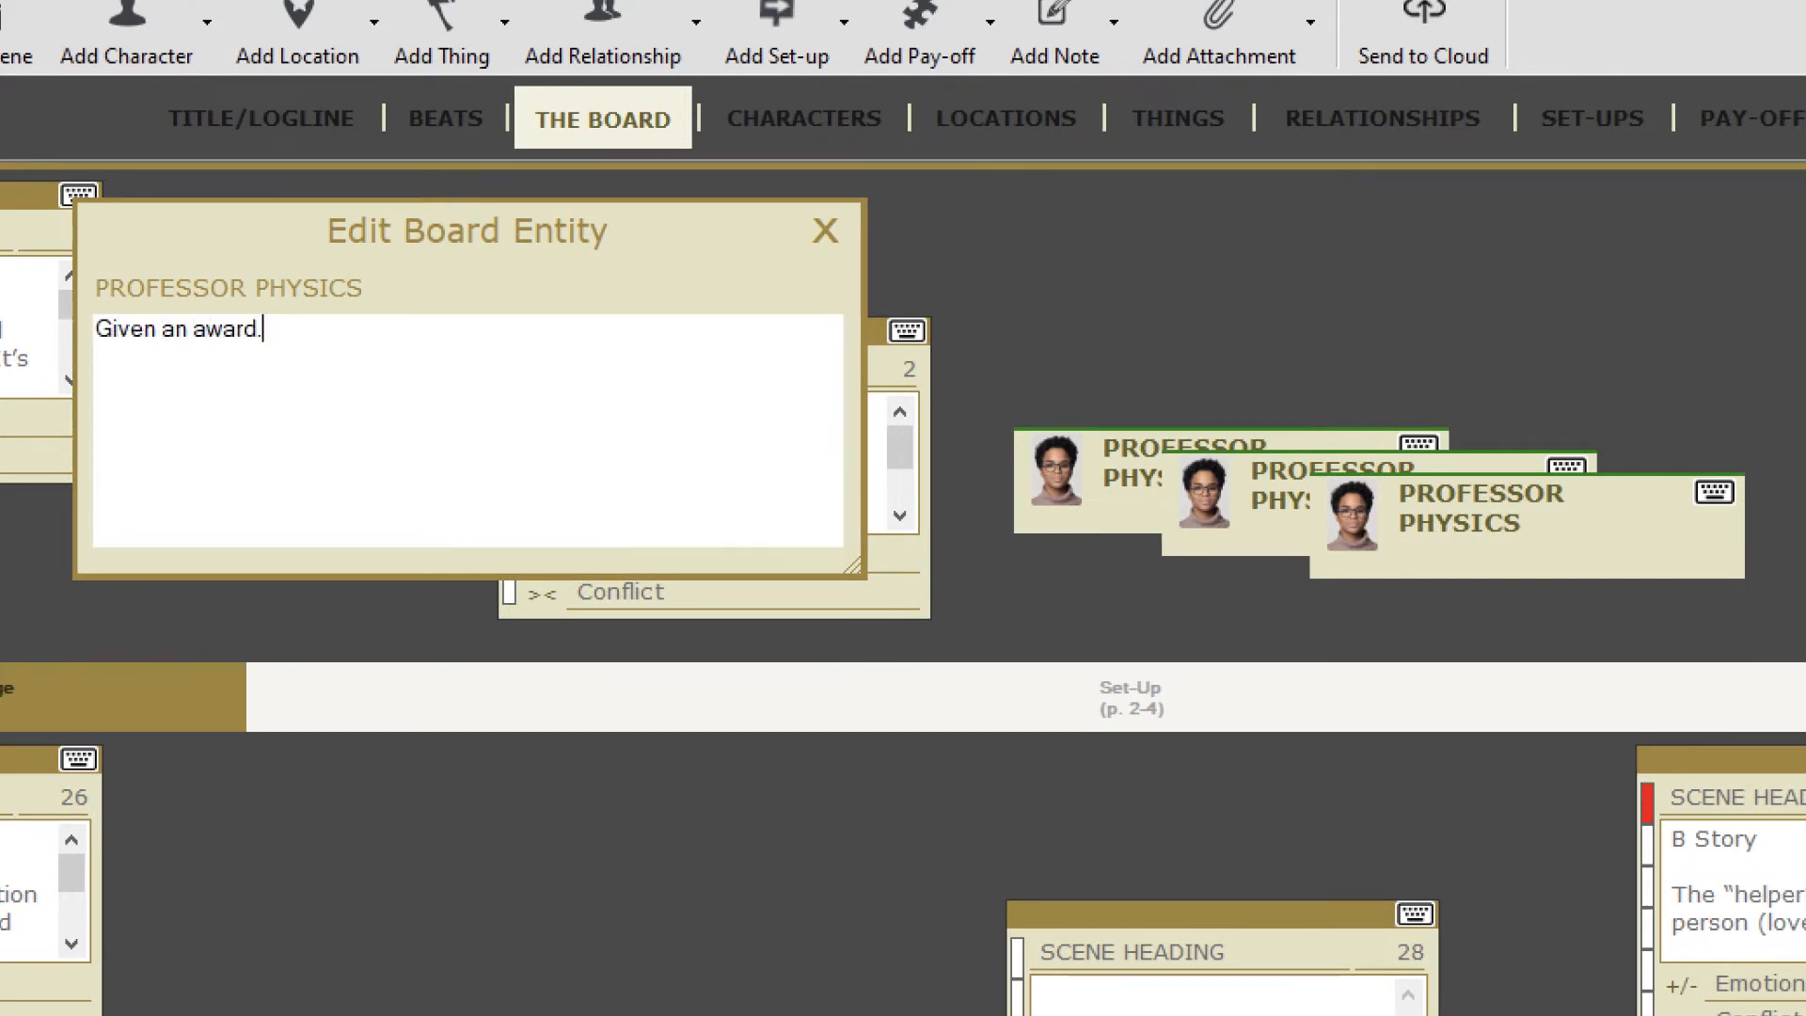
pyautogui.click(825, 230)
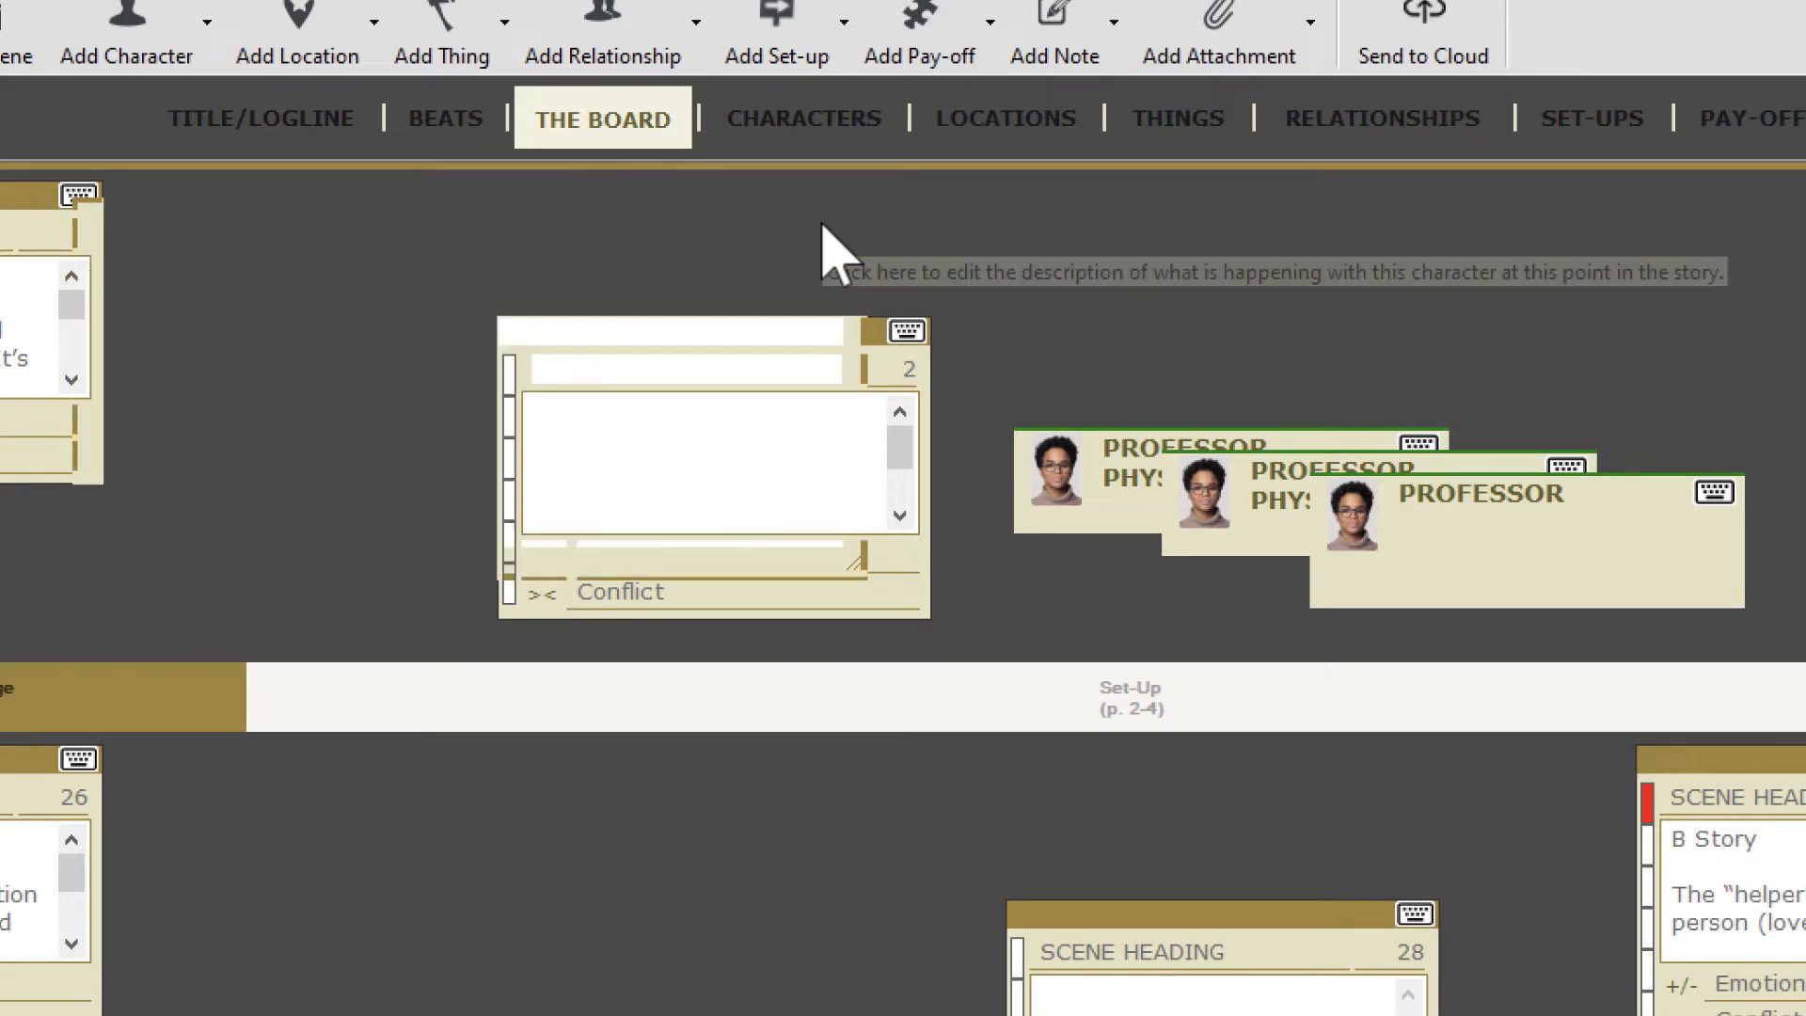
# - Move the "Given an award." card to the start of Theme Stated and the rearmost blank PROFESSOR PHYSICS card beneath the Opening Image scene card
pyautogui.moveTo(1609, 541); pyautogui.dragTo(1805, 577)
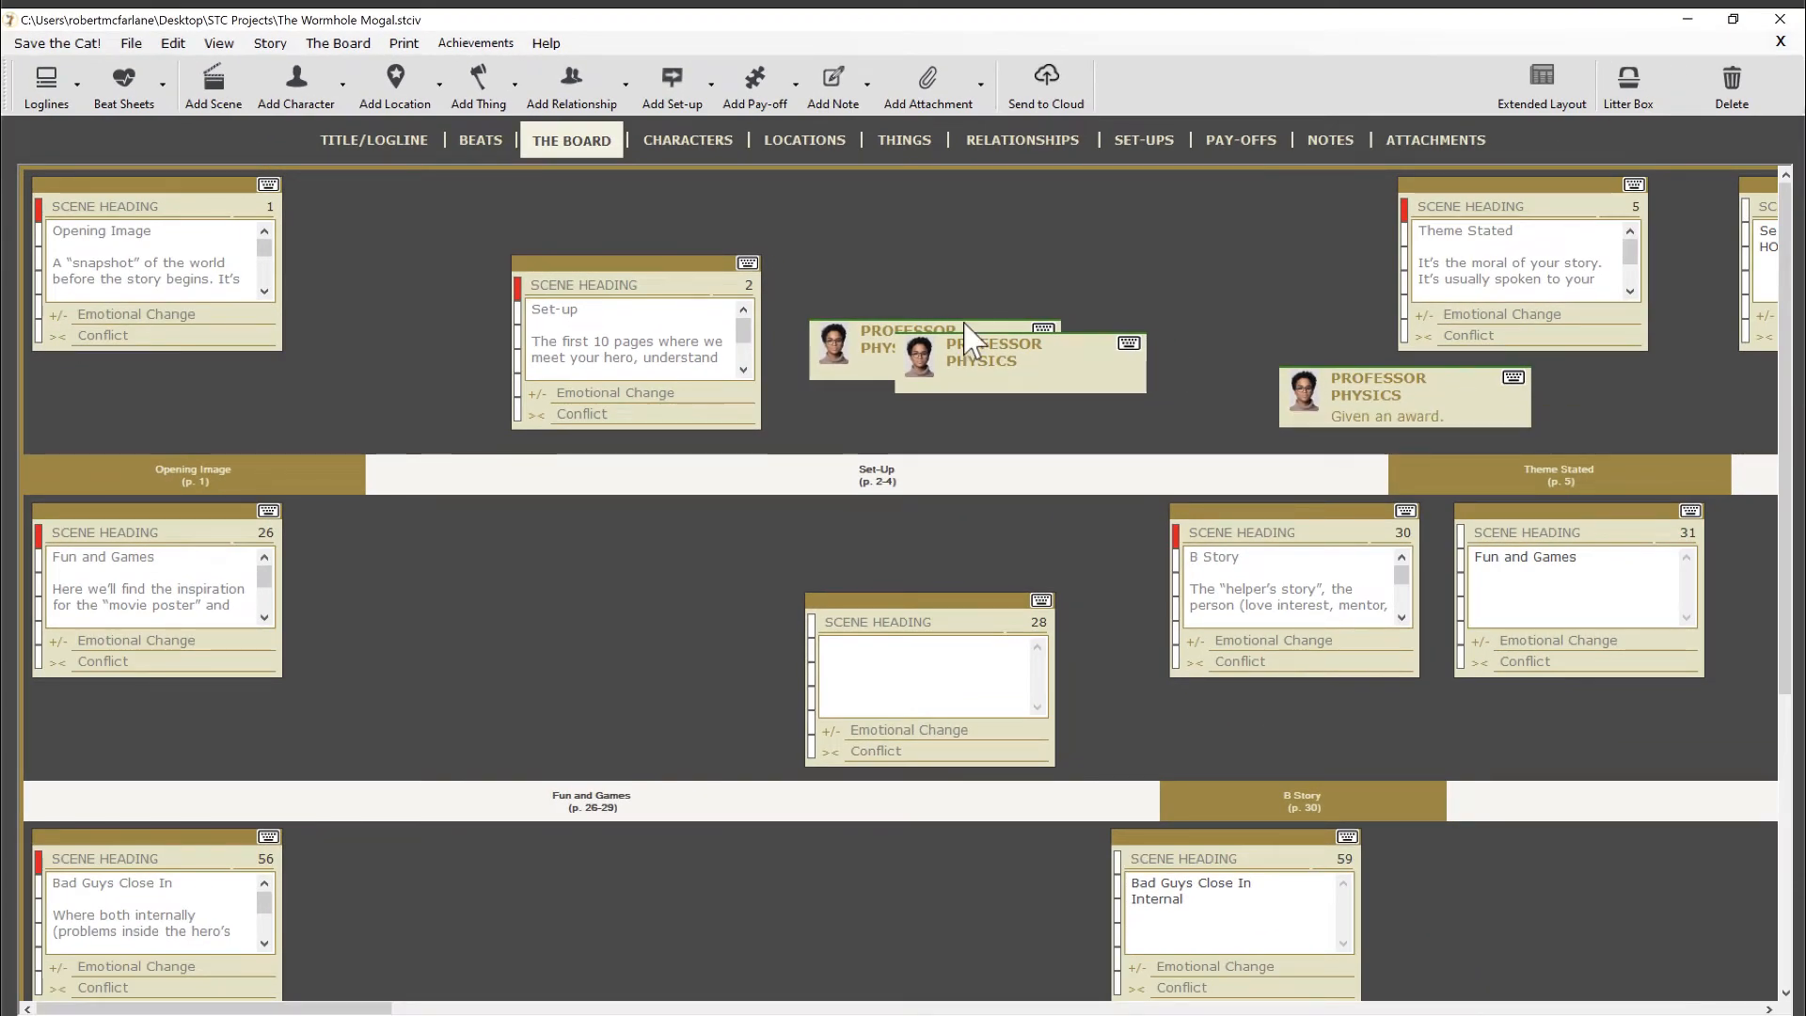
pyautogui.moveTo(969, 334); pyautogui.dragTo(235, 400)
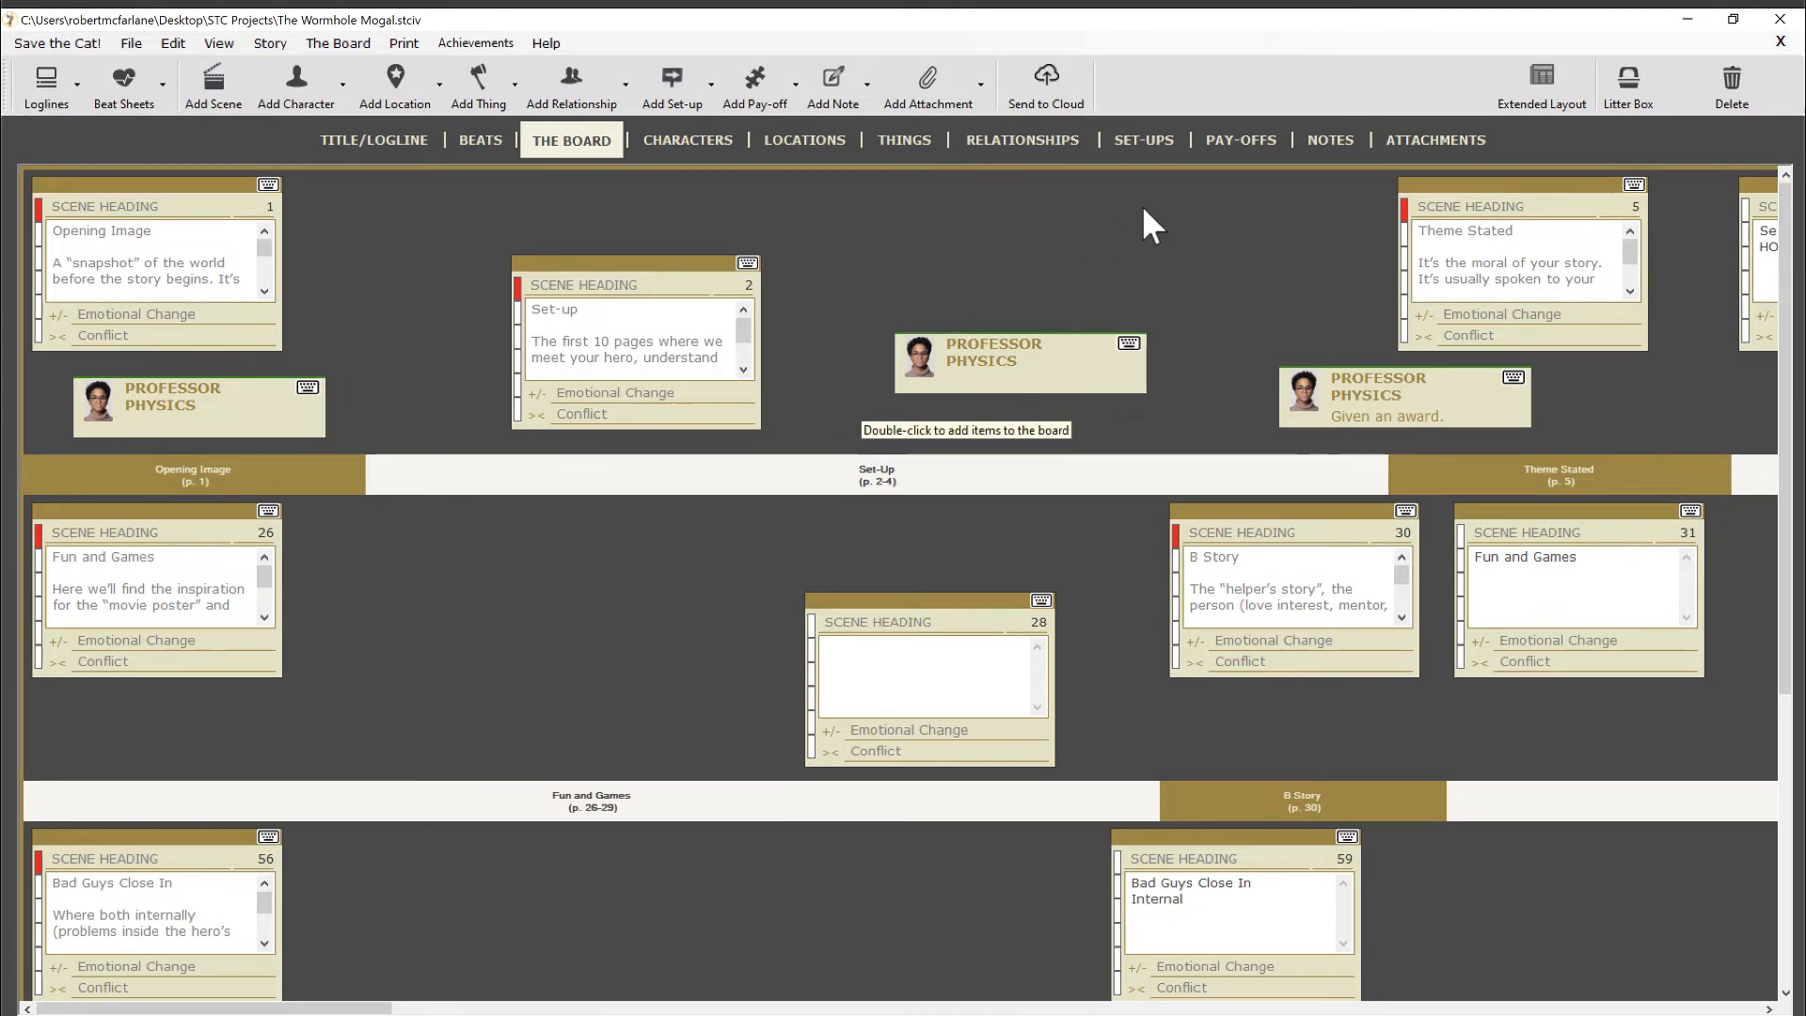
# - Plot the PROFESSOR AND REPORTER MEET set-up in the Set-Up beat above the PROFESSOR PHYSICS card, leaving its description empty
pyautogui.doubleClick(823, 344)
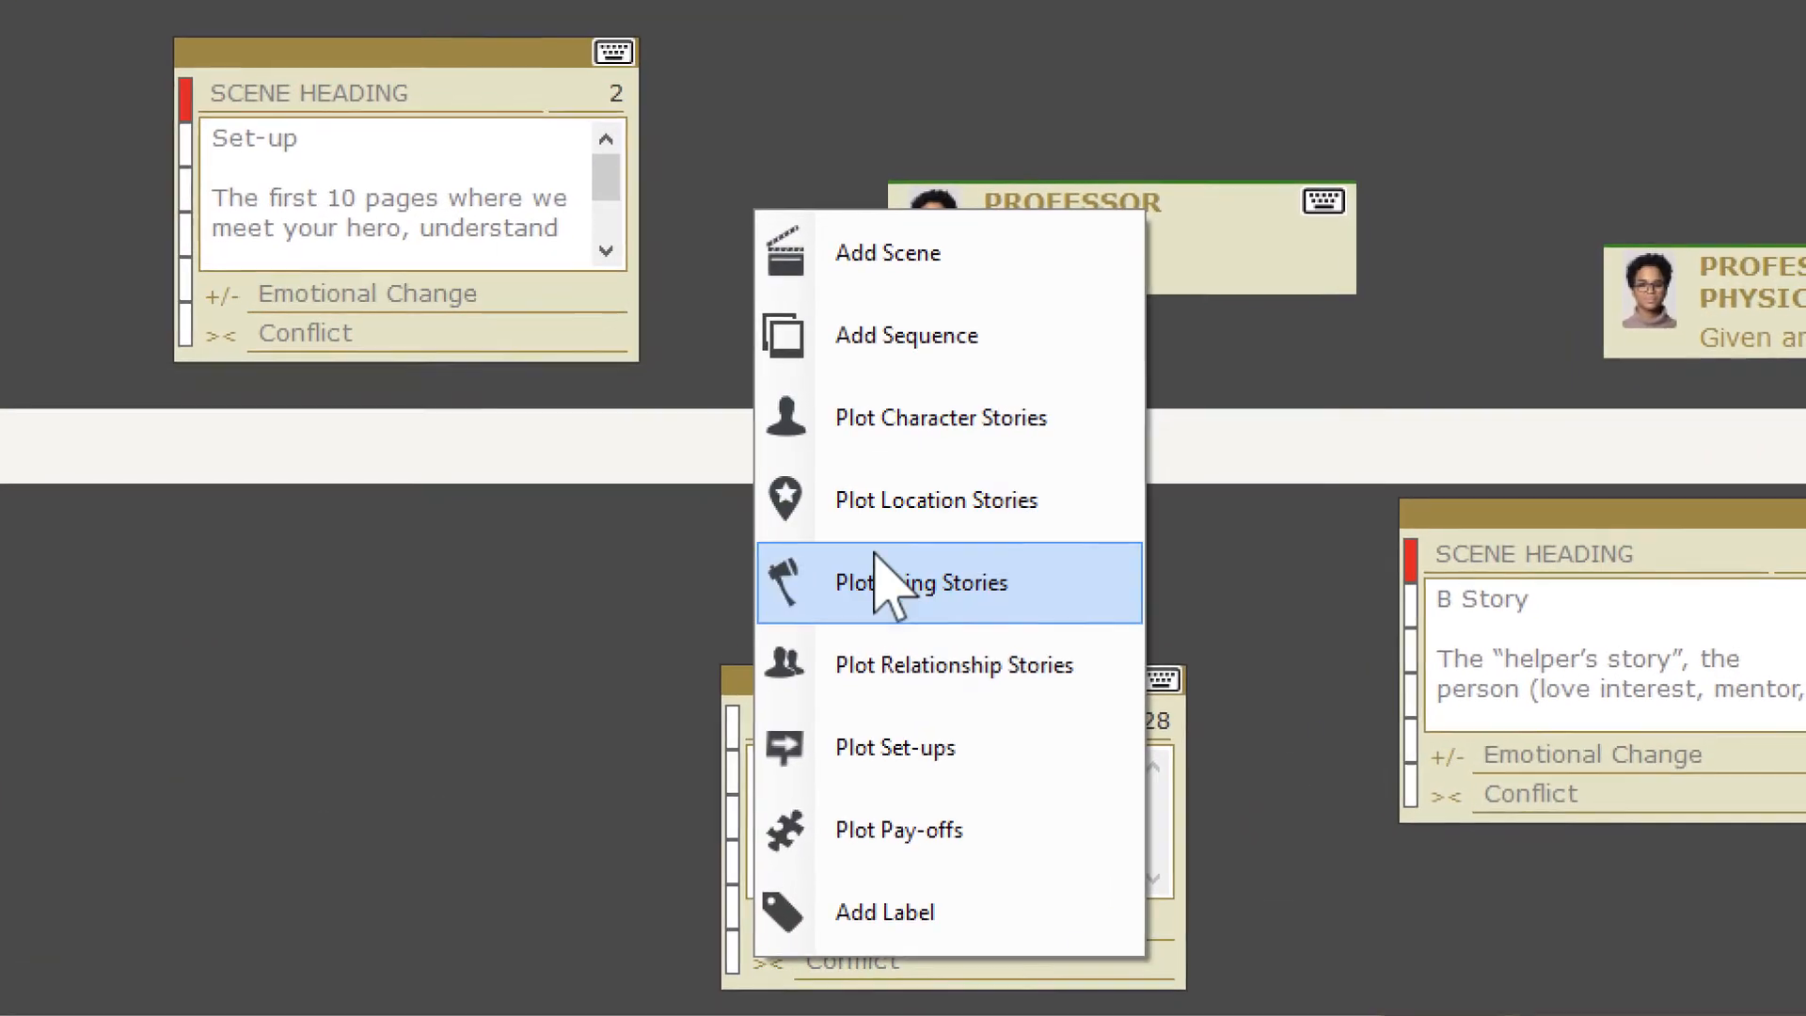
pyautogui.click(940, 749)
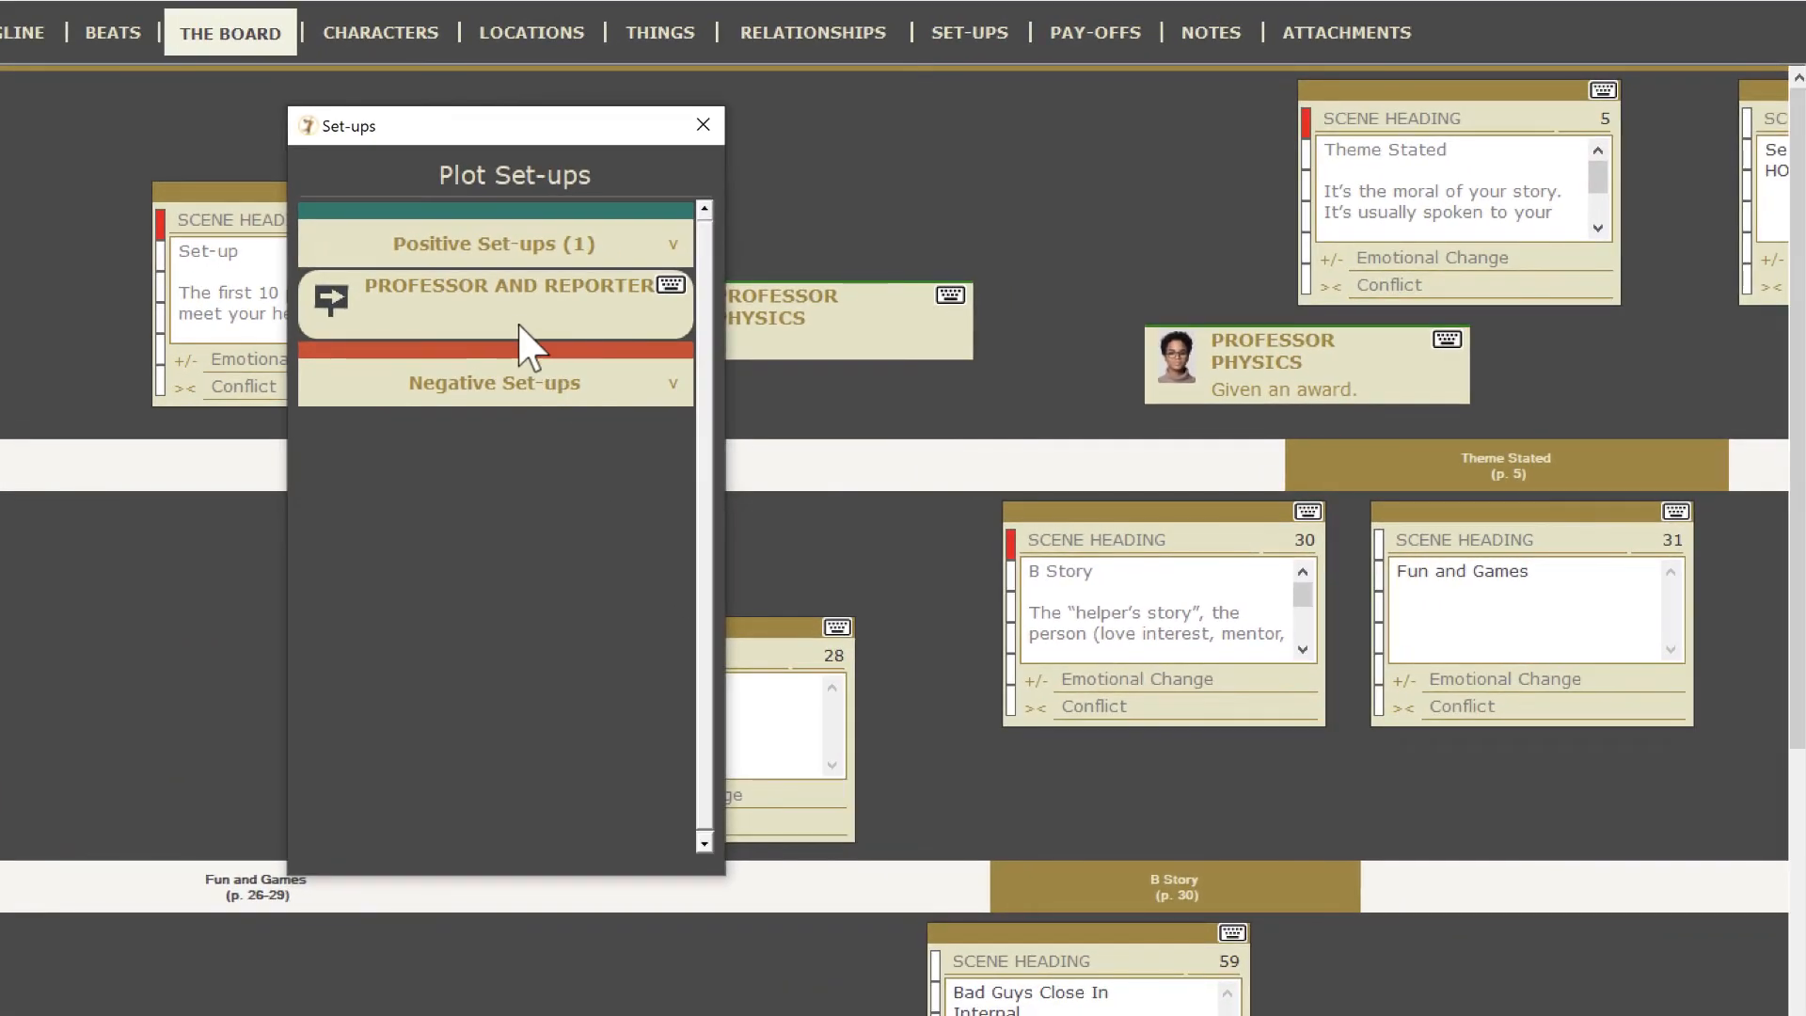
pyautogui.moveTo(519, 325); pyautogui.dragTo(956, 171)
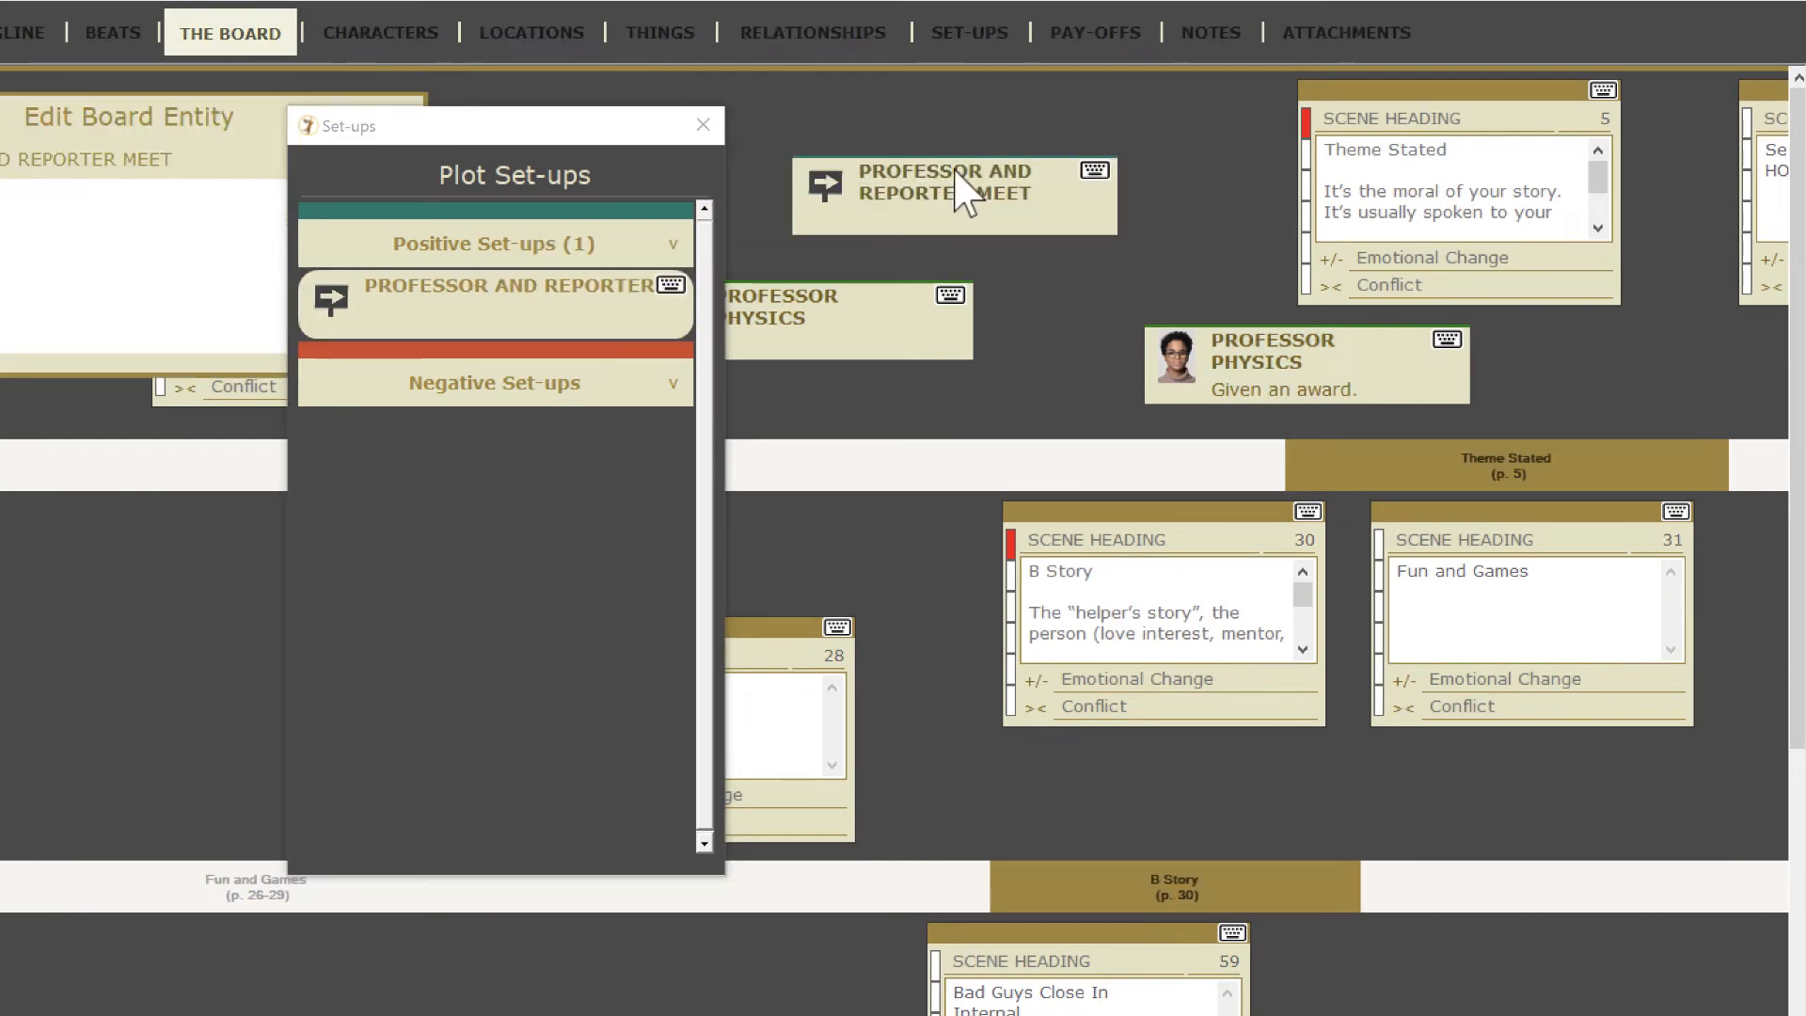
pyautogui.click(703, 125)
pyautogui.click(334, 111)
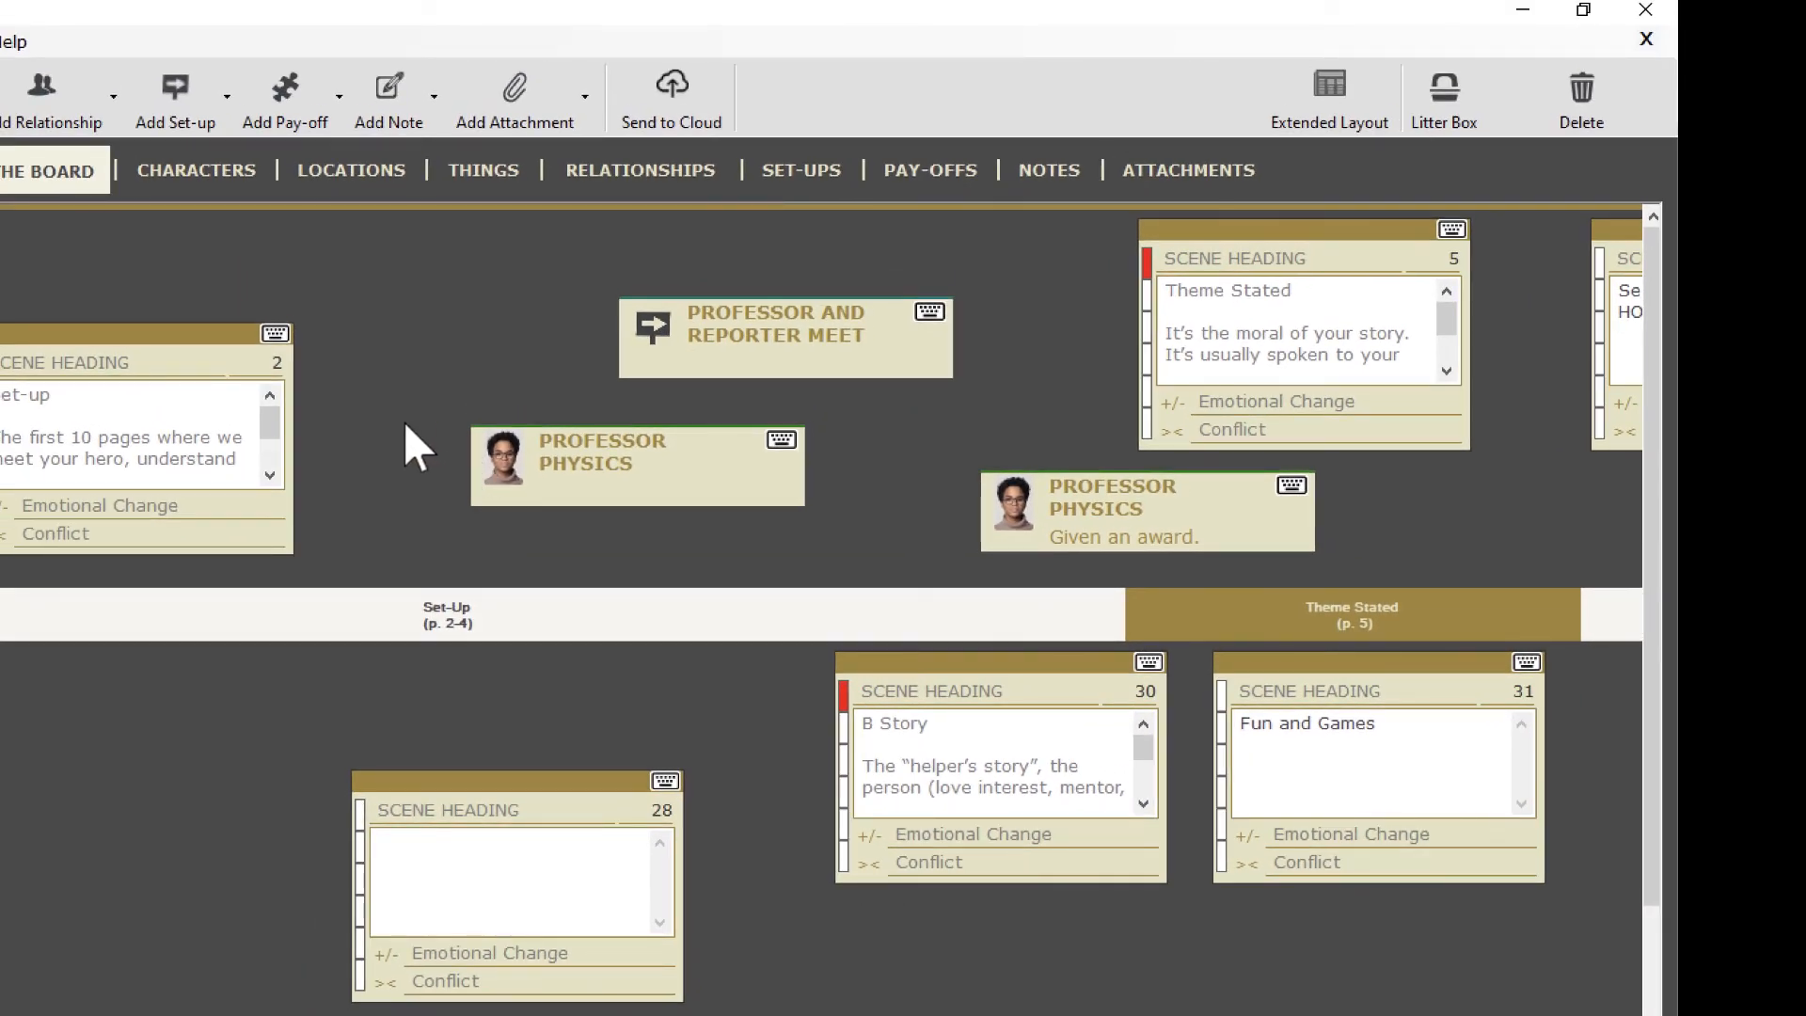
# - Add the characters MR. MUSKY and PROFESSOR PHYSICS to the Set-up scene card from the character stories list
pyautogui.rightClick(358, 458)
pyautogui.click(483, 617)
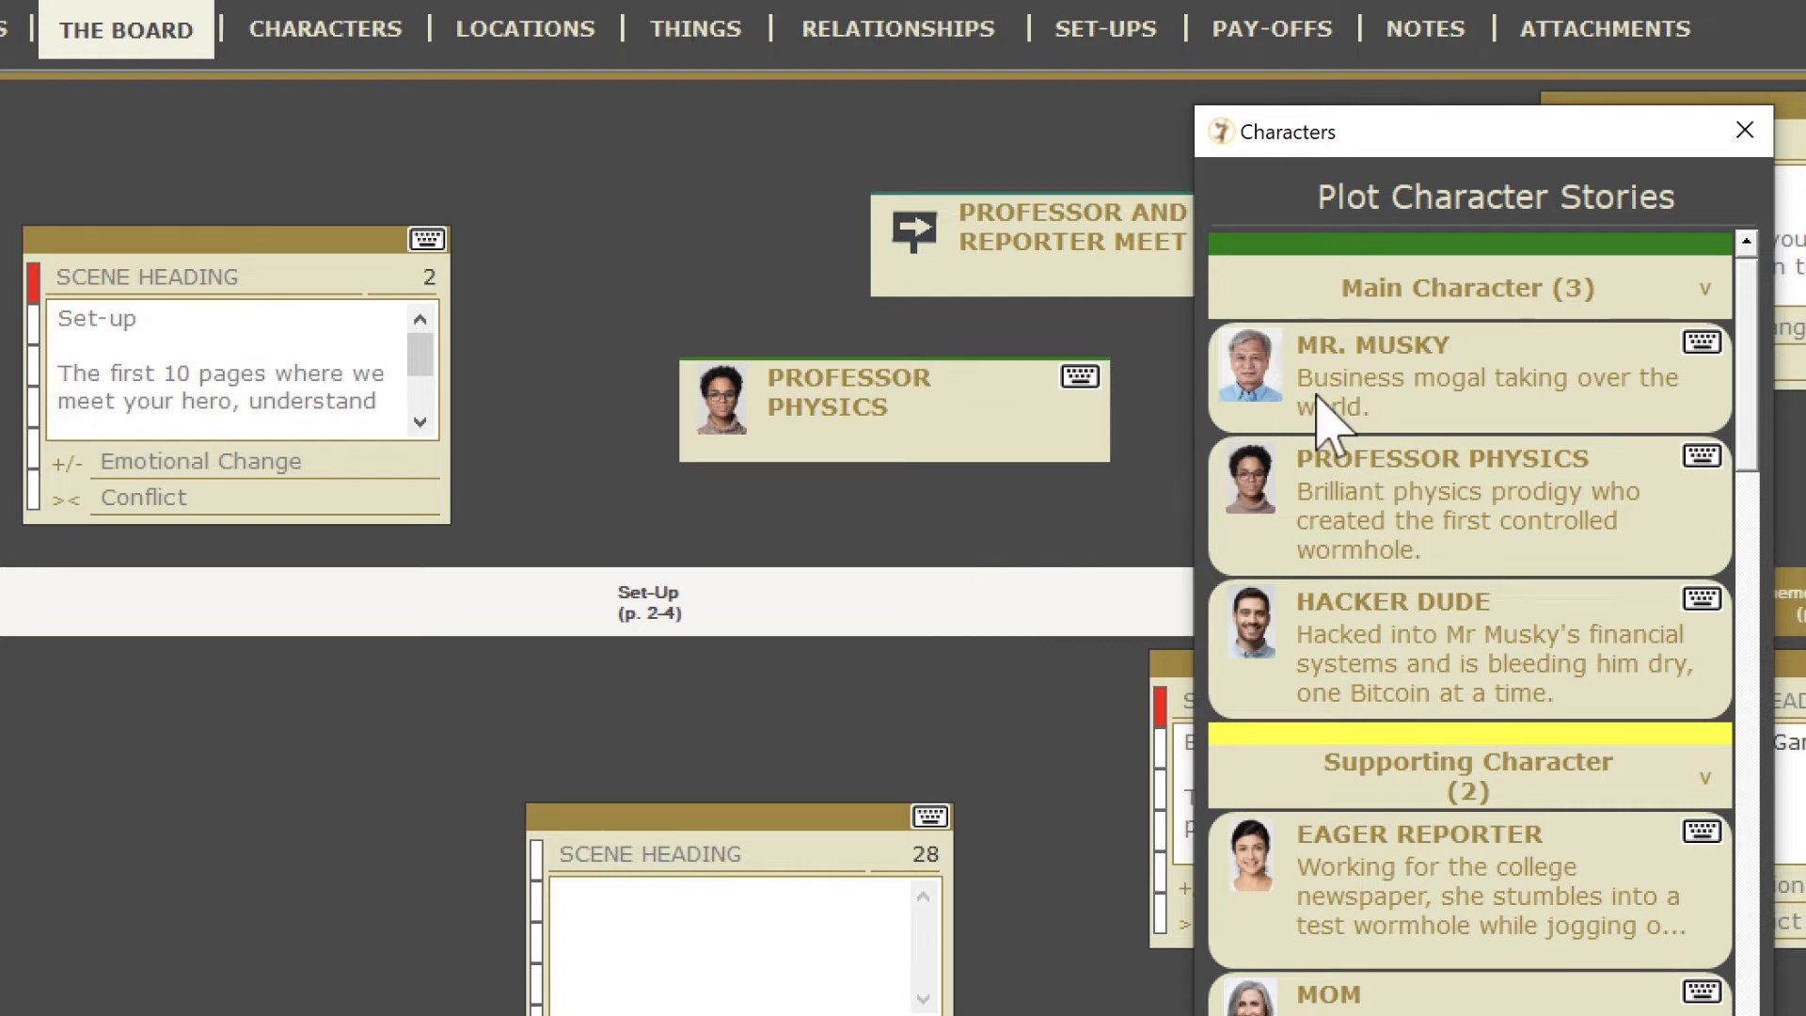
pyautogui.moveTo(1364, 395); pyautogui.dragTo(355, 410)
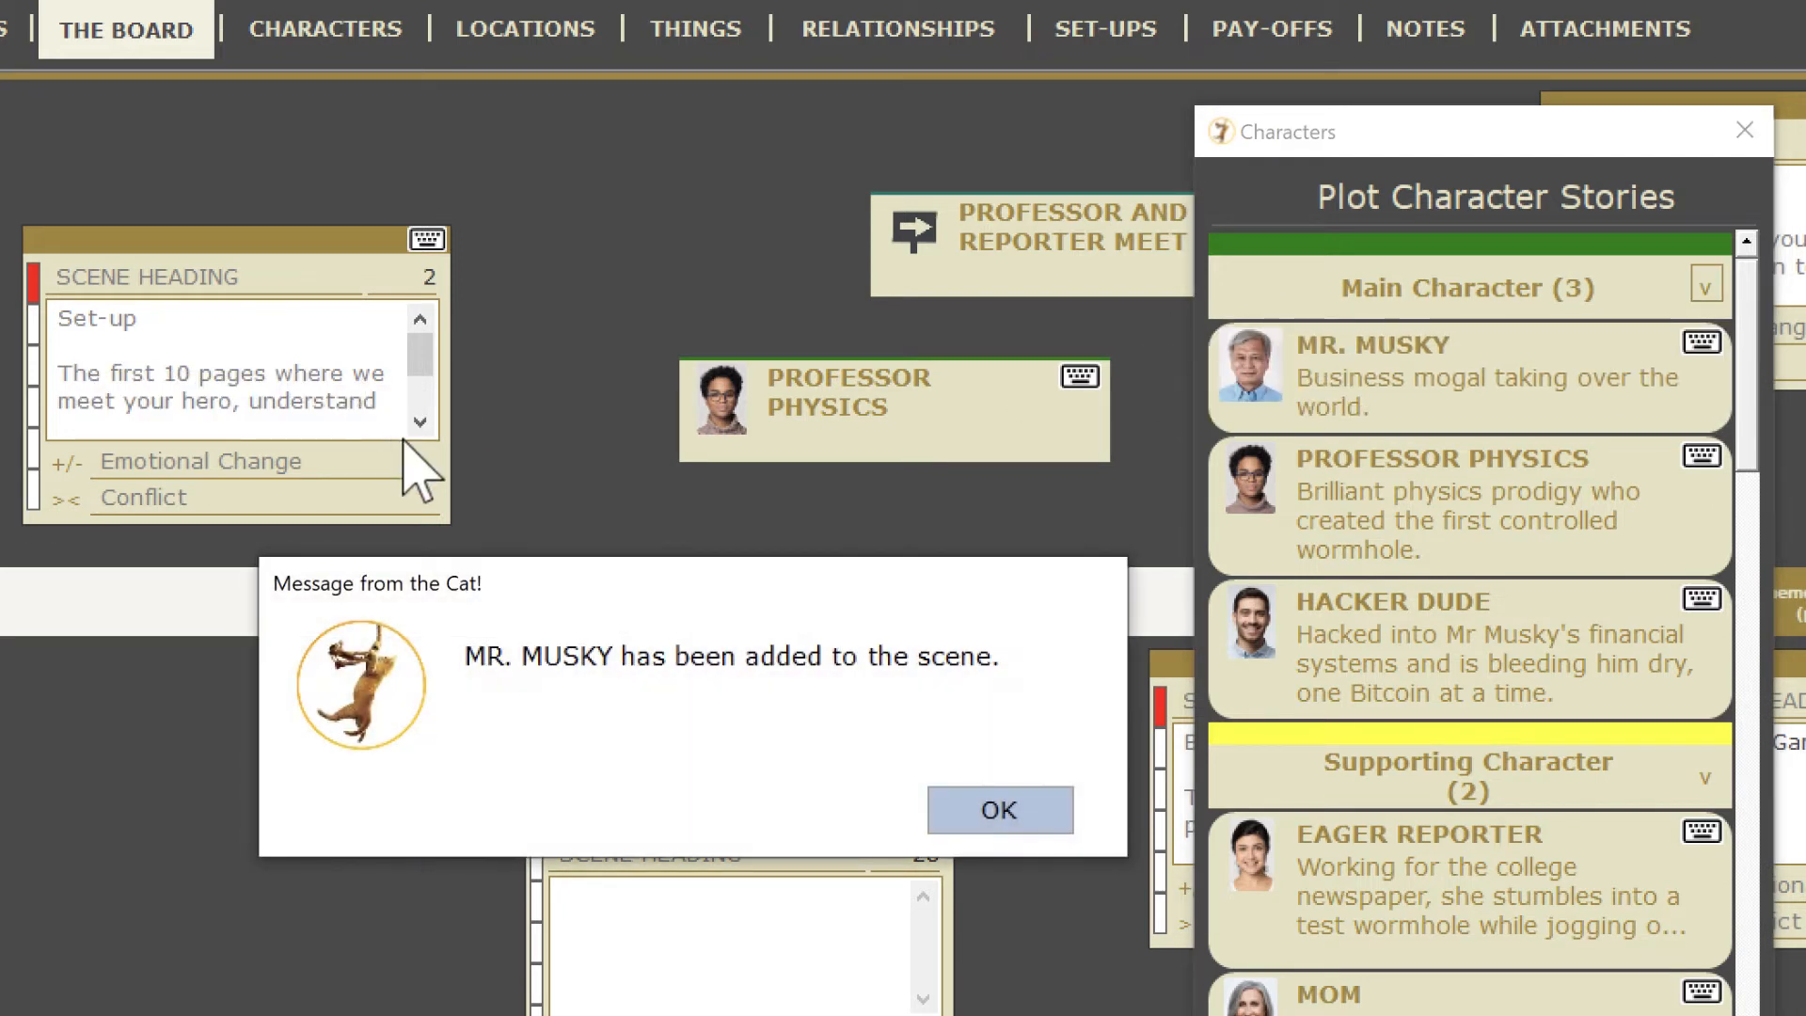
pyautogui.click(997, 809)
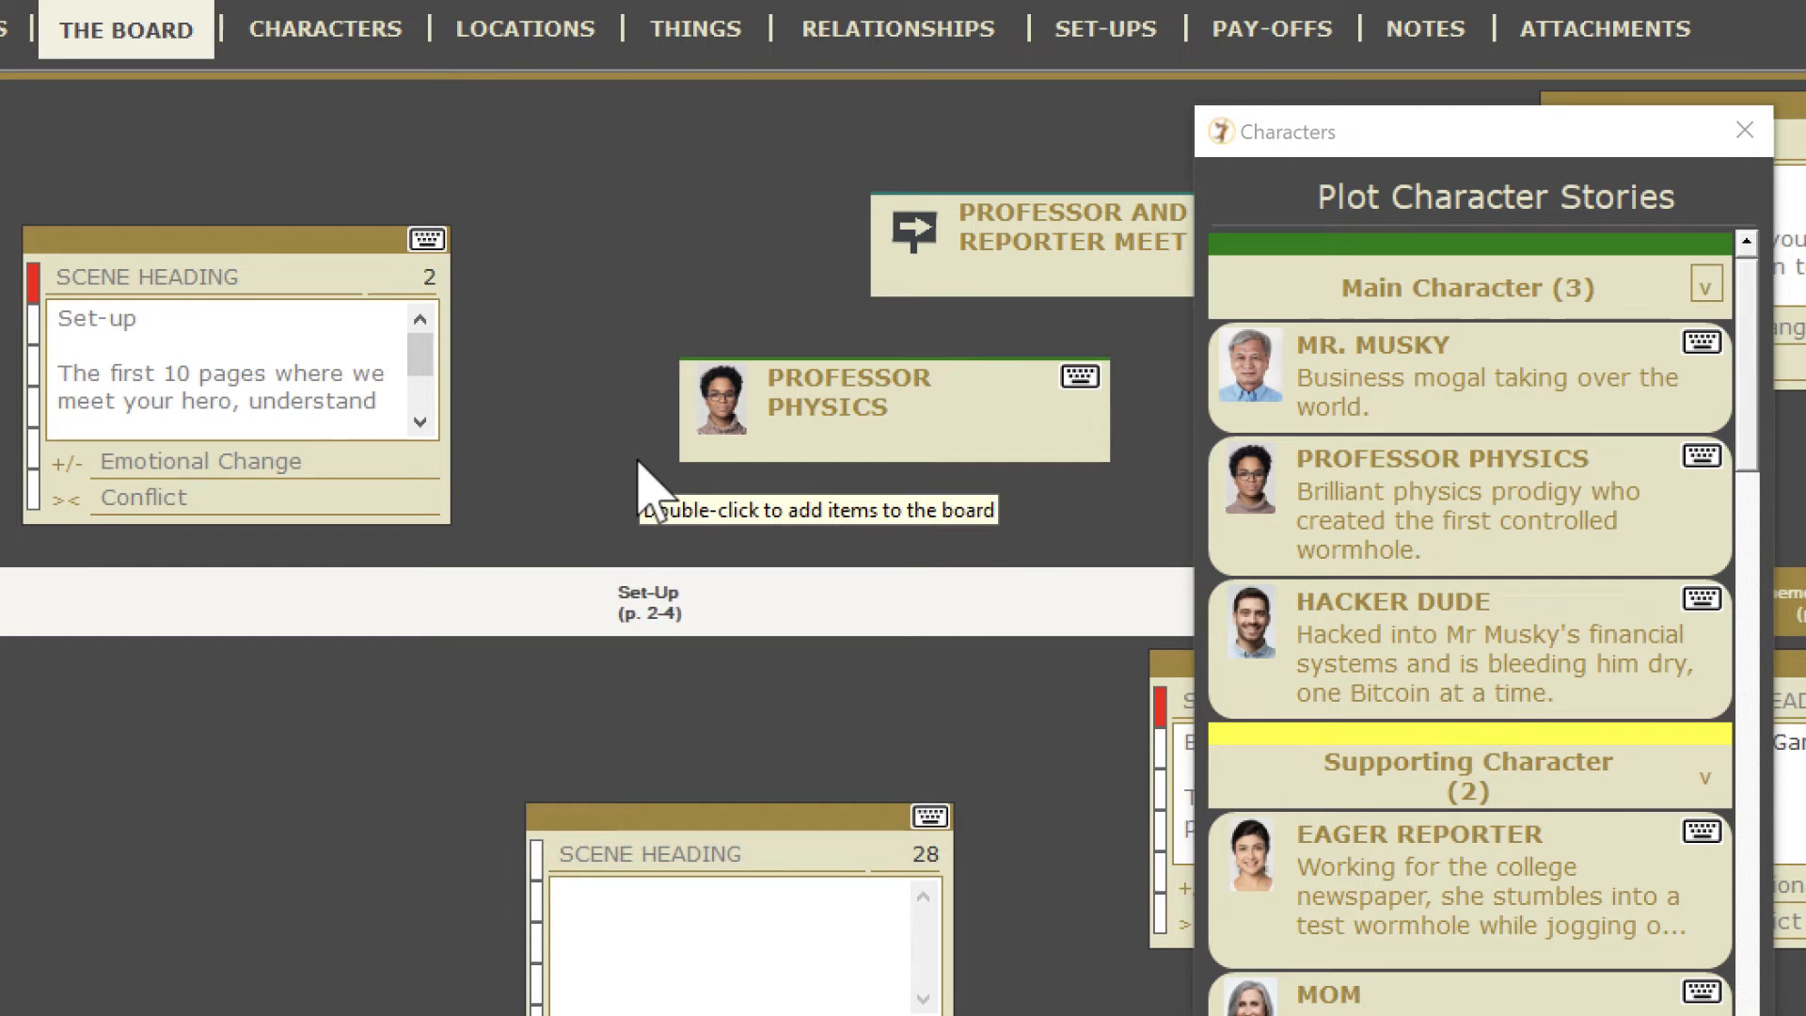
pyautogui.moveTo(1392, 524); pyautogui.dragTo(311, 385)
pyautogui.click(978, 826)
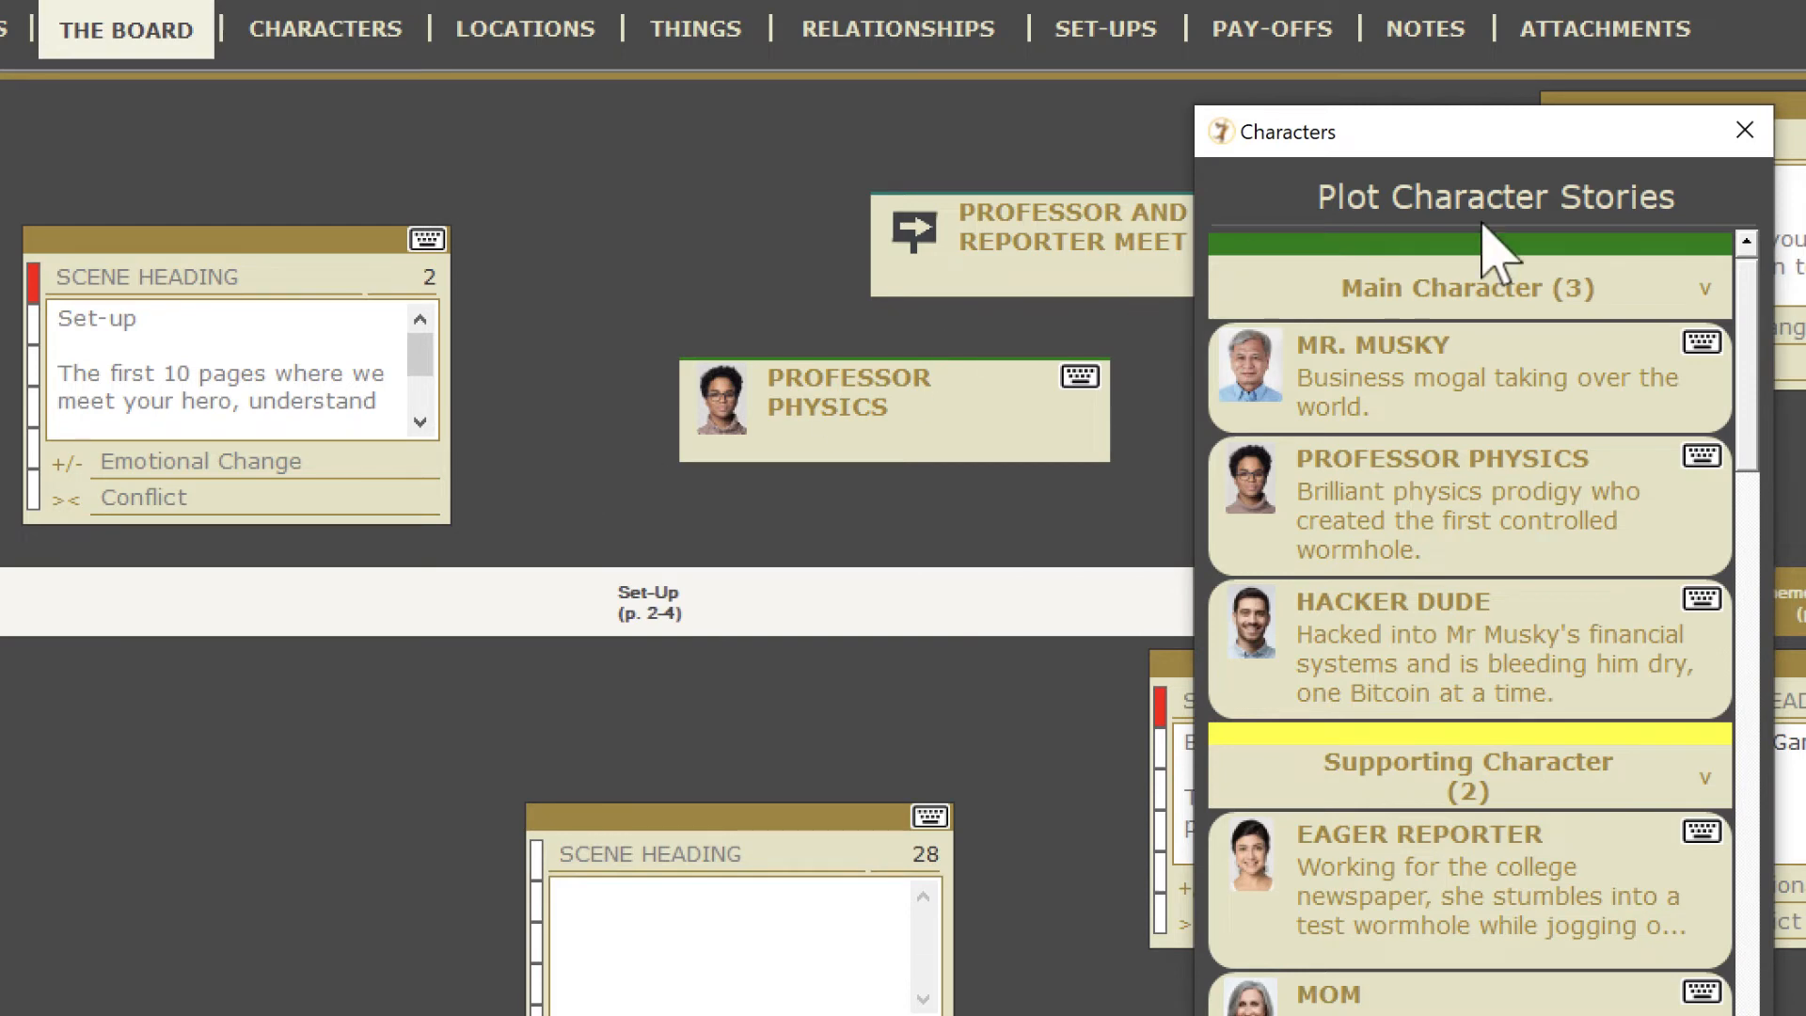
pyautogui.click(1744, 131)
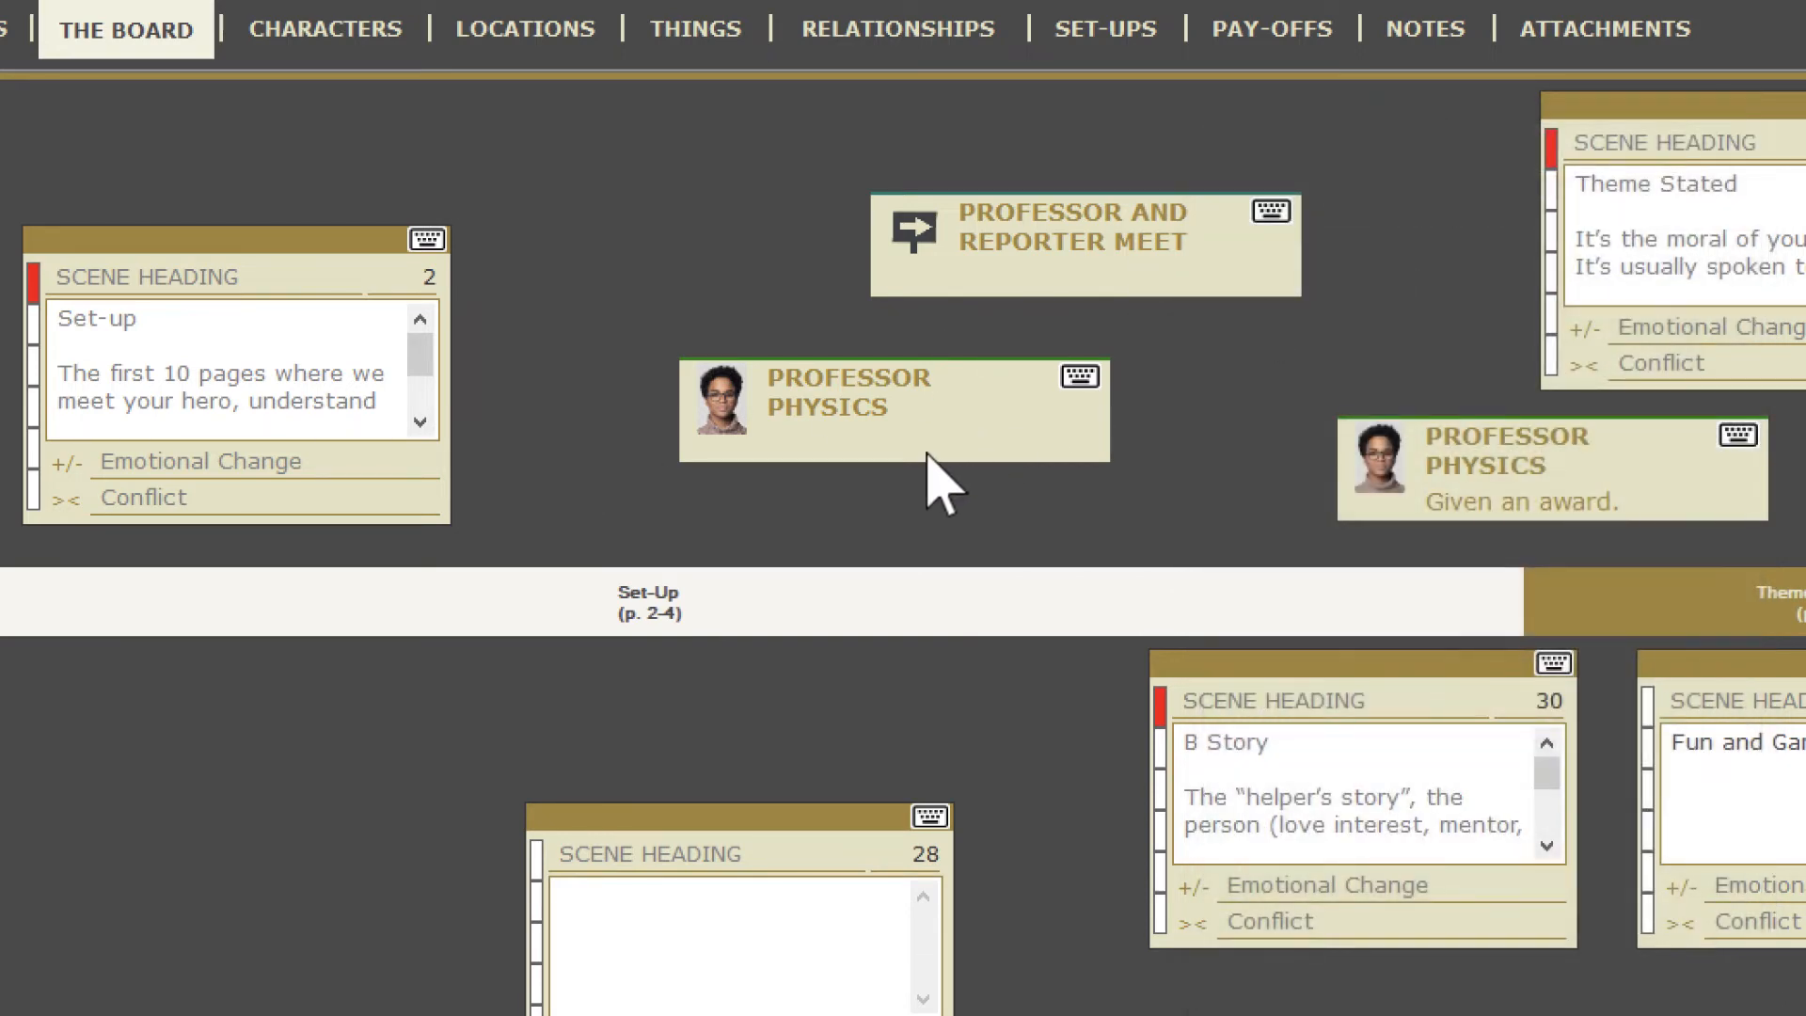
# - Add the location MR. MUSKY'S HEADQUARTERS to the Set-up scene card from the location stories list
pyautogui.rightClick(879, 508)
pyautogui.click(1112, 797)
pyautogui.moveTo(520, 89); pyautogui.dragTo(1268, 58)
pyautogui.moveTo(1282, 443); pyautogui.dragTo(324, 273)
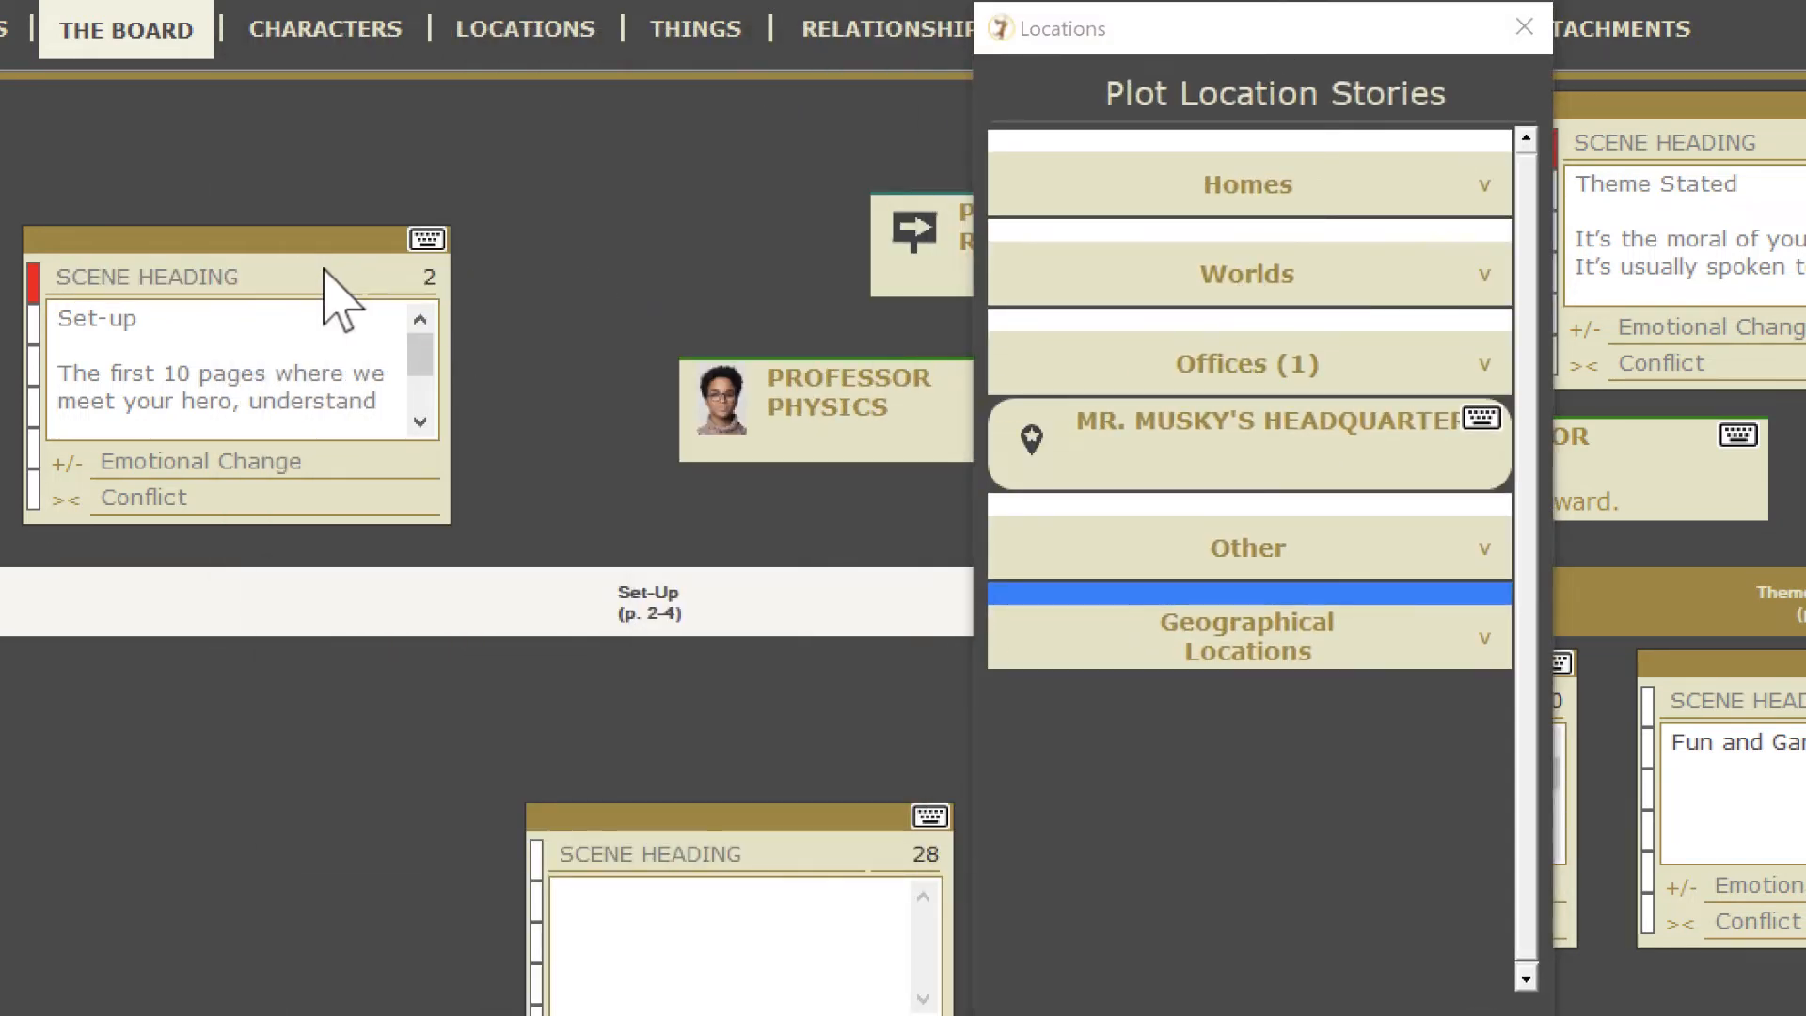
pyautogui.click(992, 811)
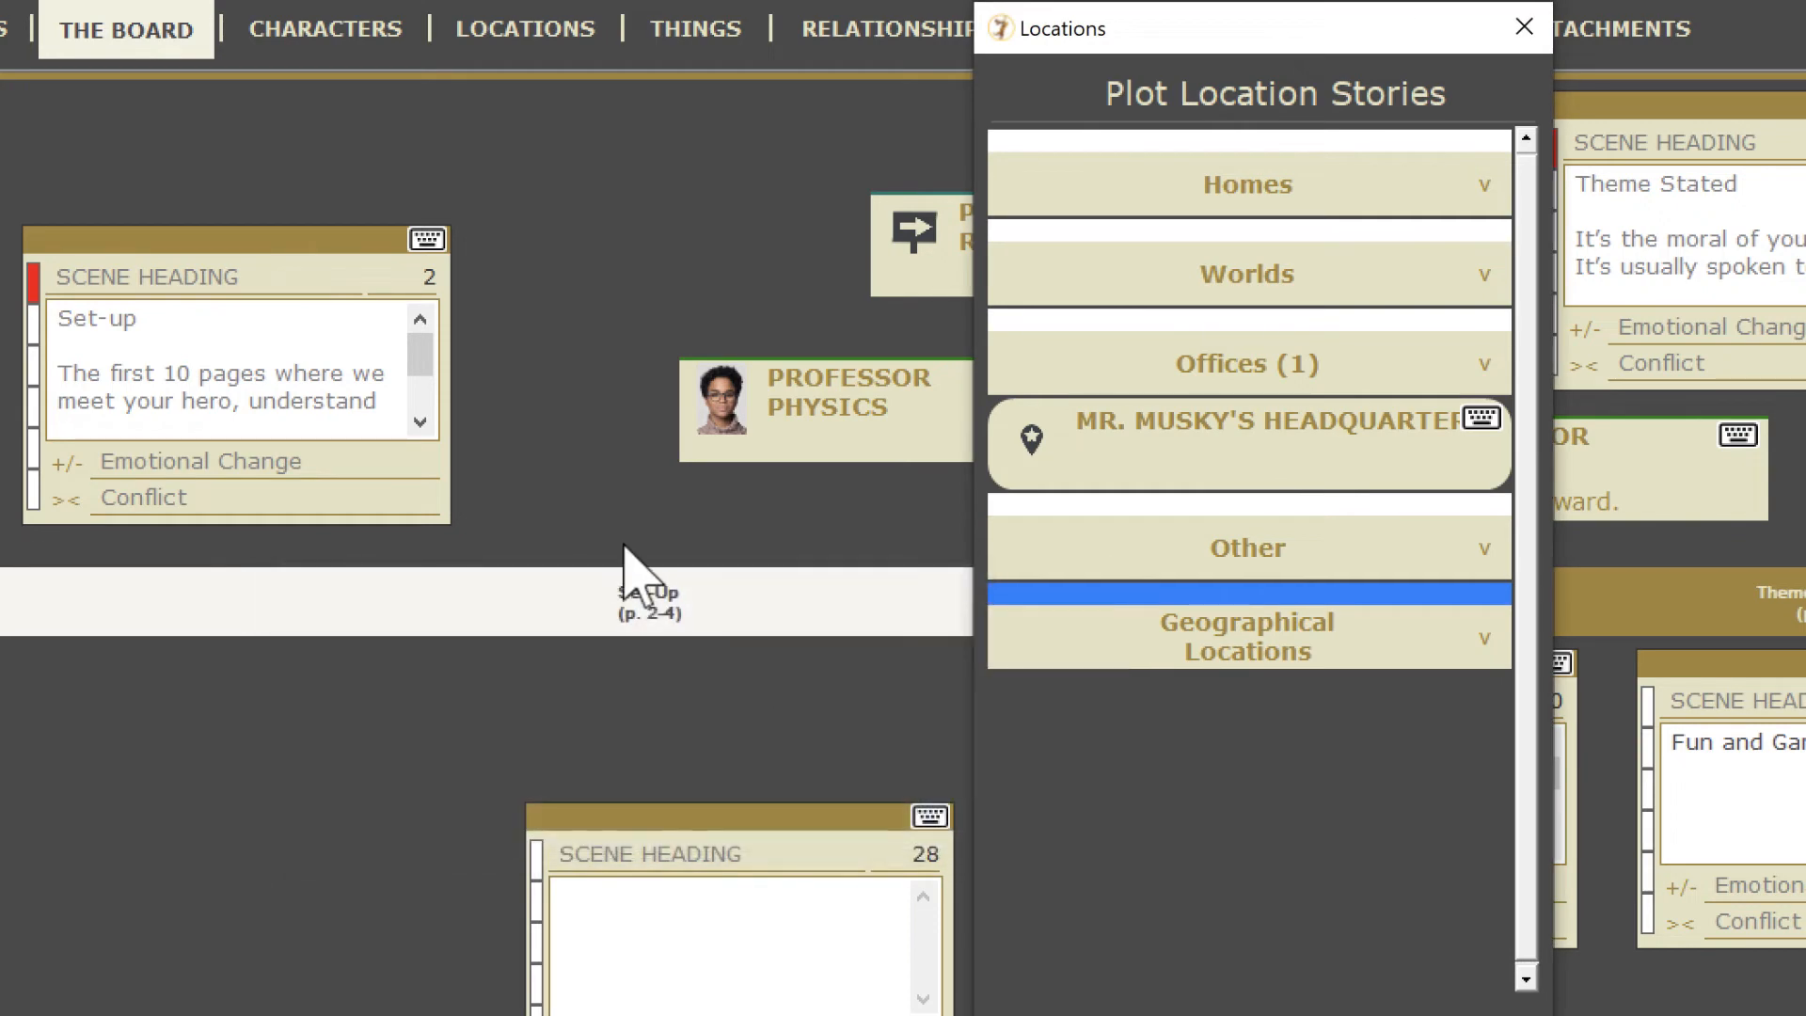
pyautogui.click(1522, 42)
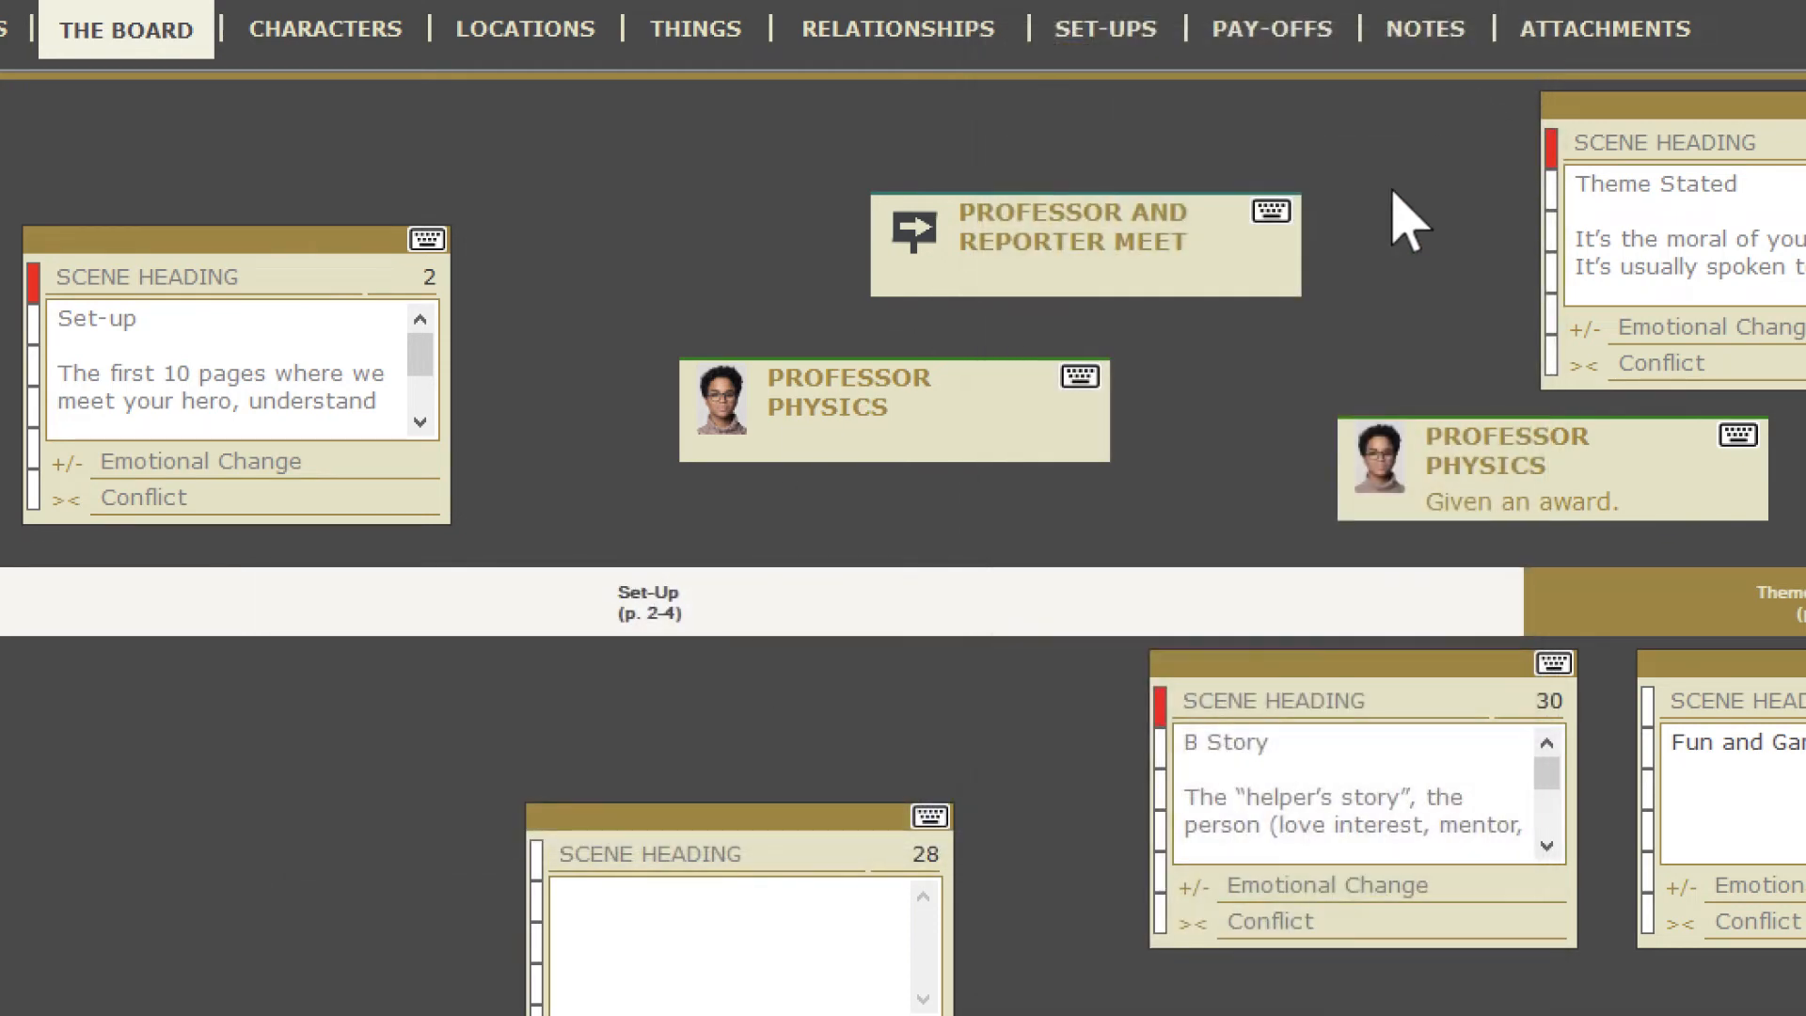
# - Add the positive set-up PROFESSOR AND REPORTER MEET to the Set-up scene card, and close the set-ups list
pyautogui.rightClick(1251, 460)
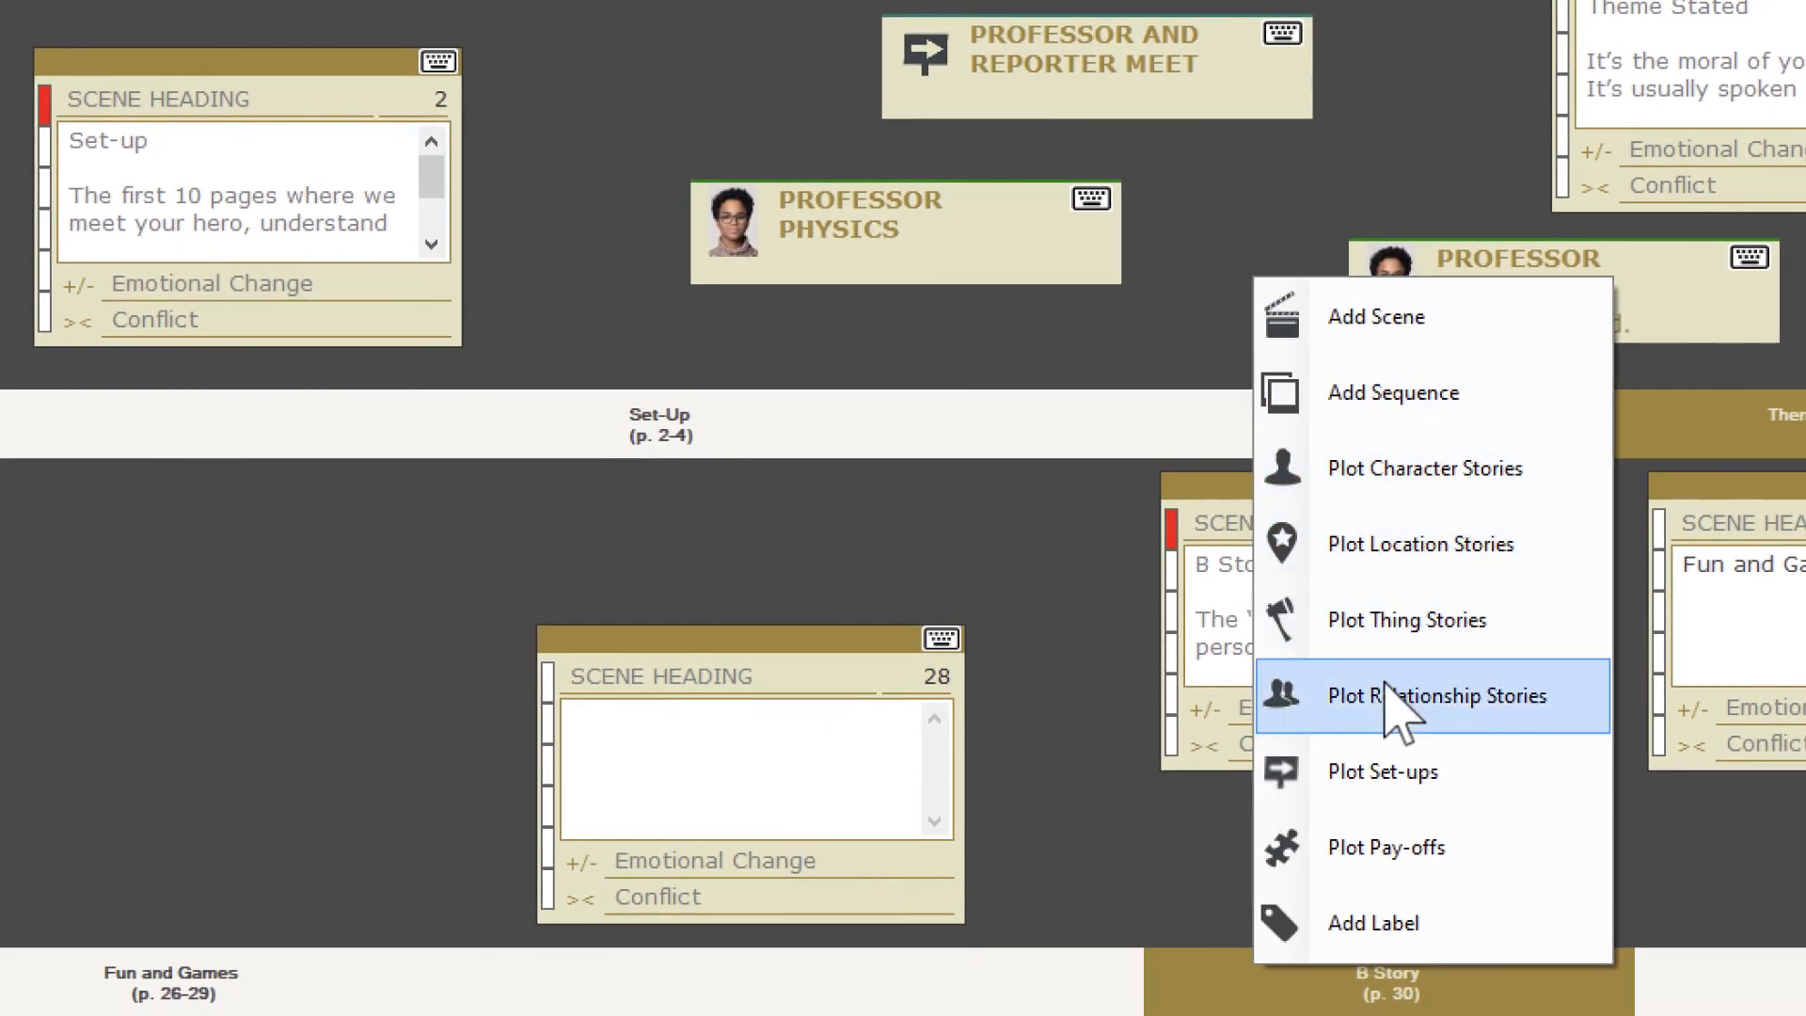
pyautogui.click(1402, 781)
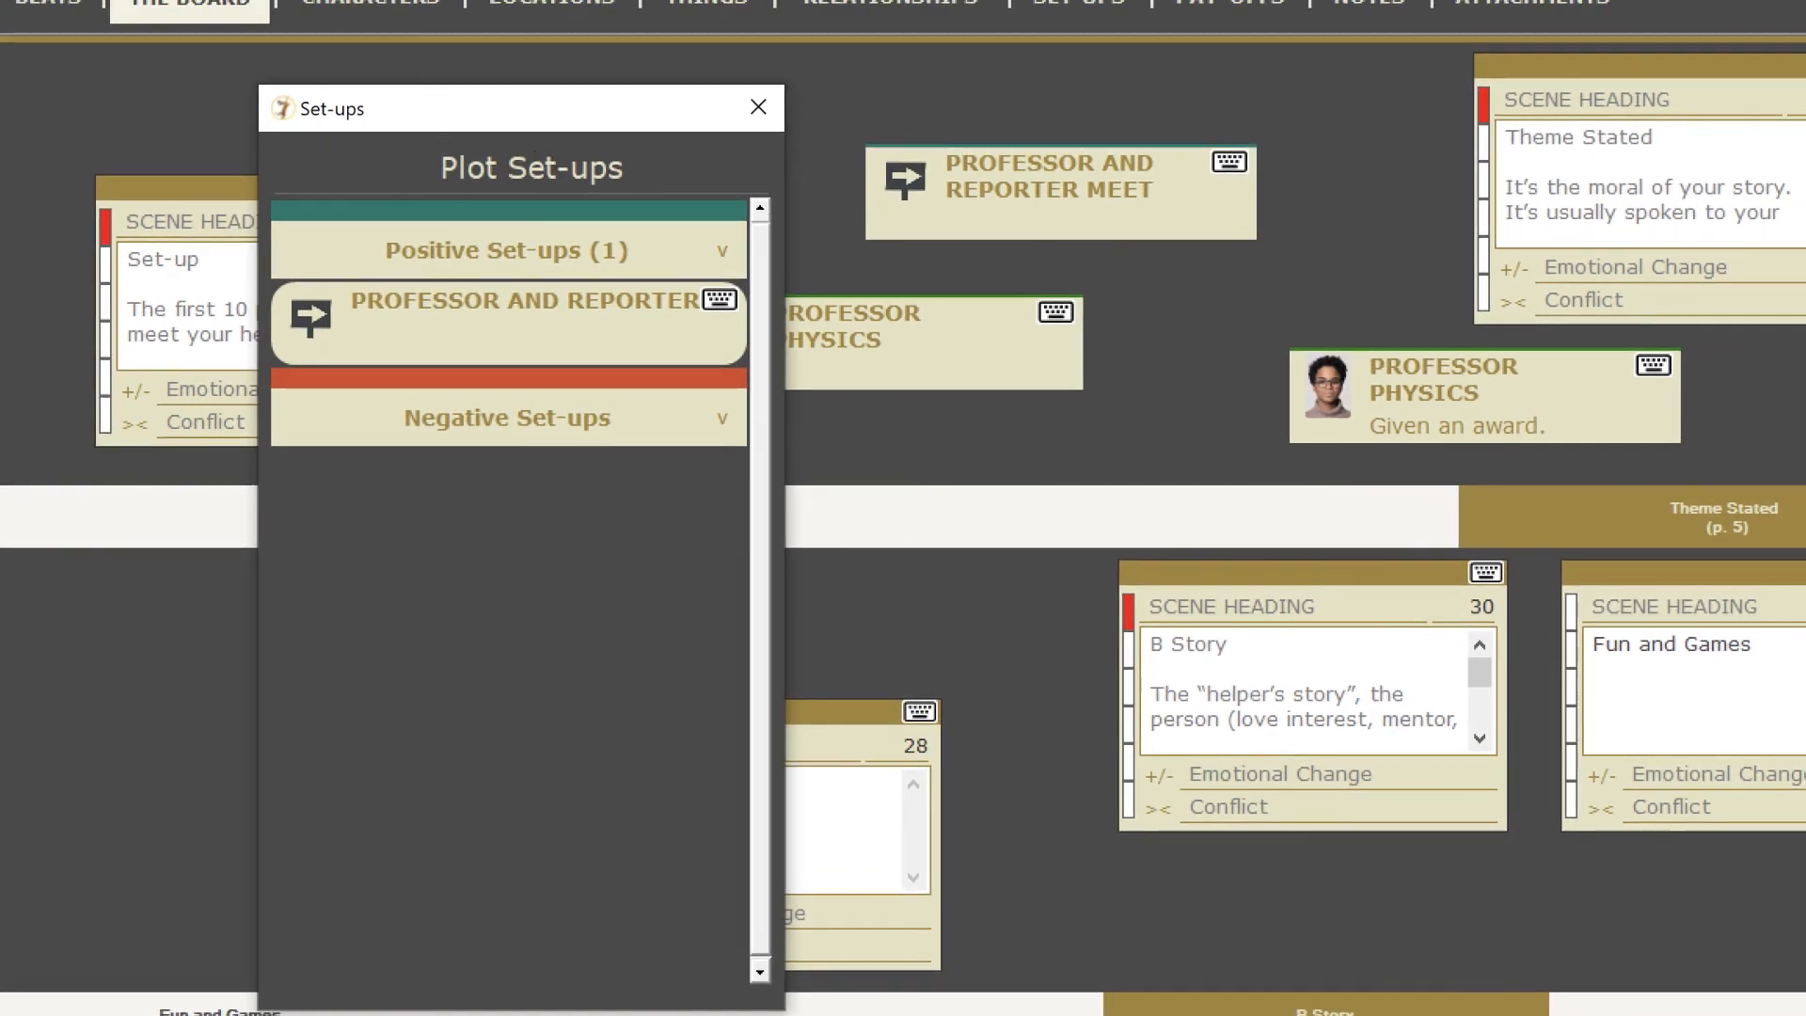
pyautogui.moveTo(539, 108); pyautogui.dragTo(1310, 88)
pyautogui.moveTo(1270, 314); pyautogui.dragTo(420, 274)
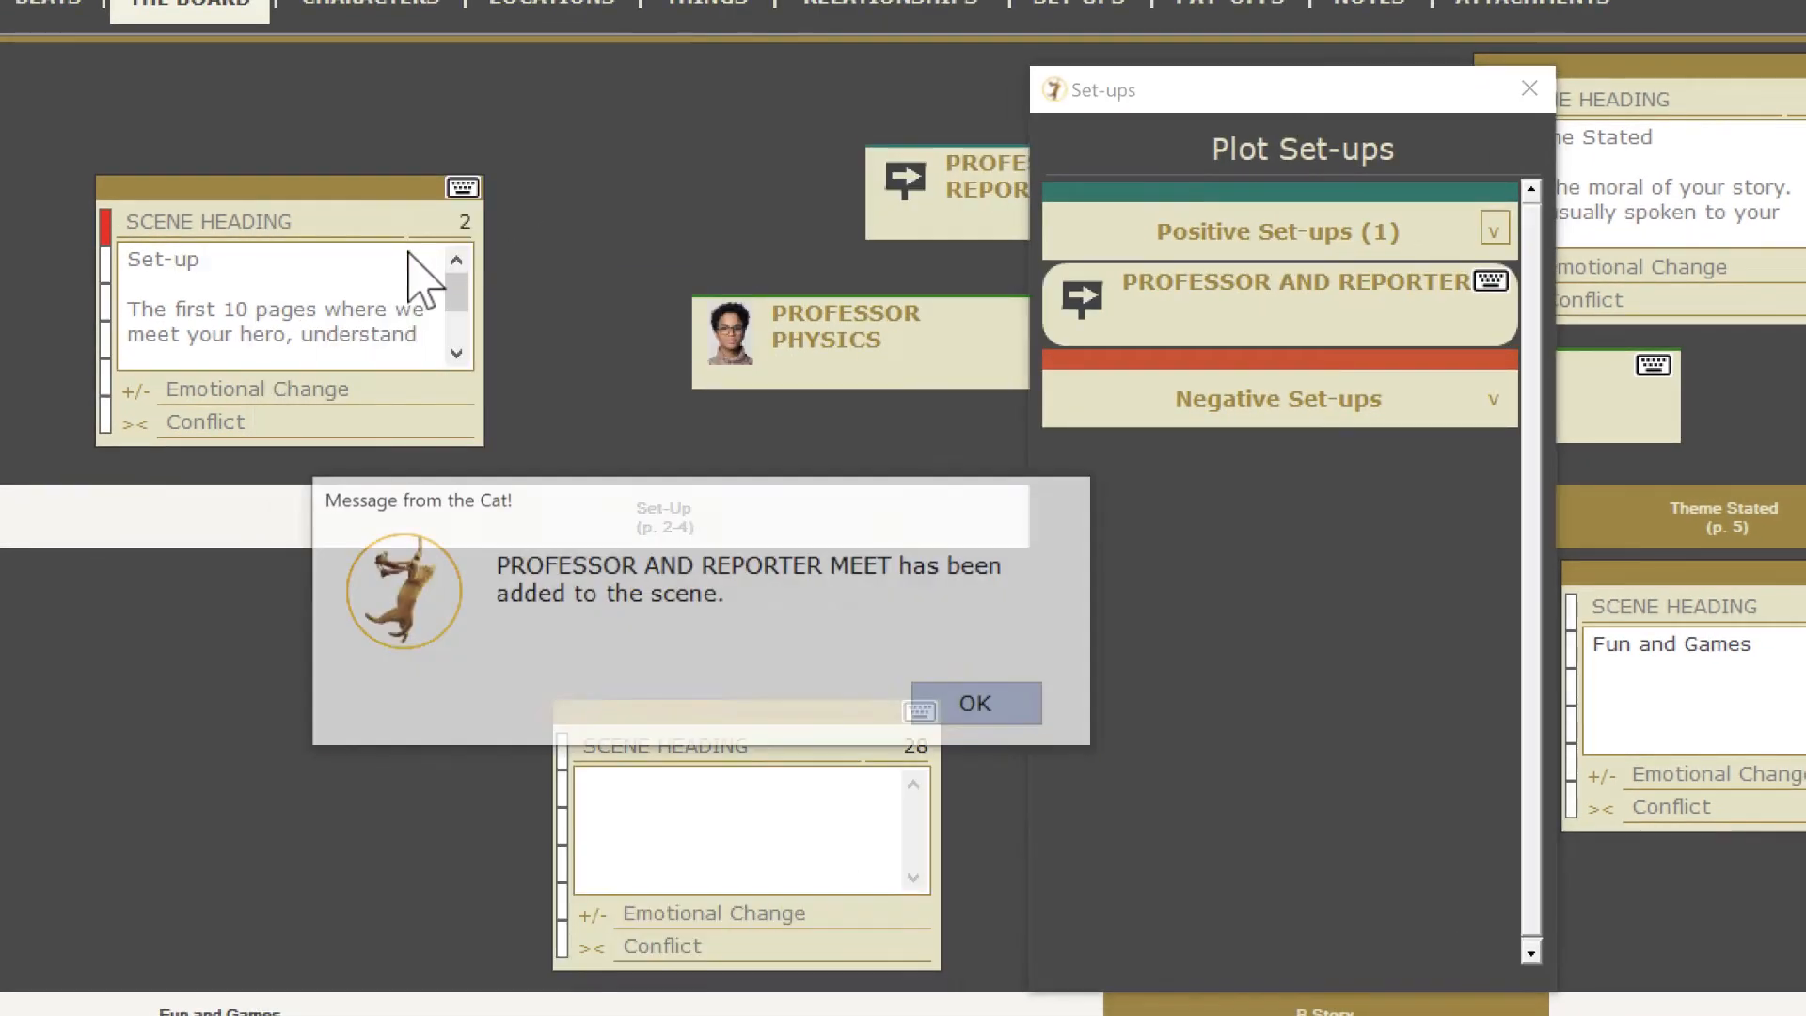
pyautogui.click(982, 705)
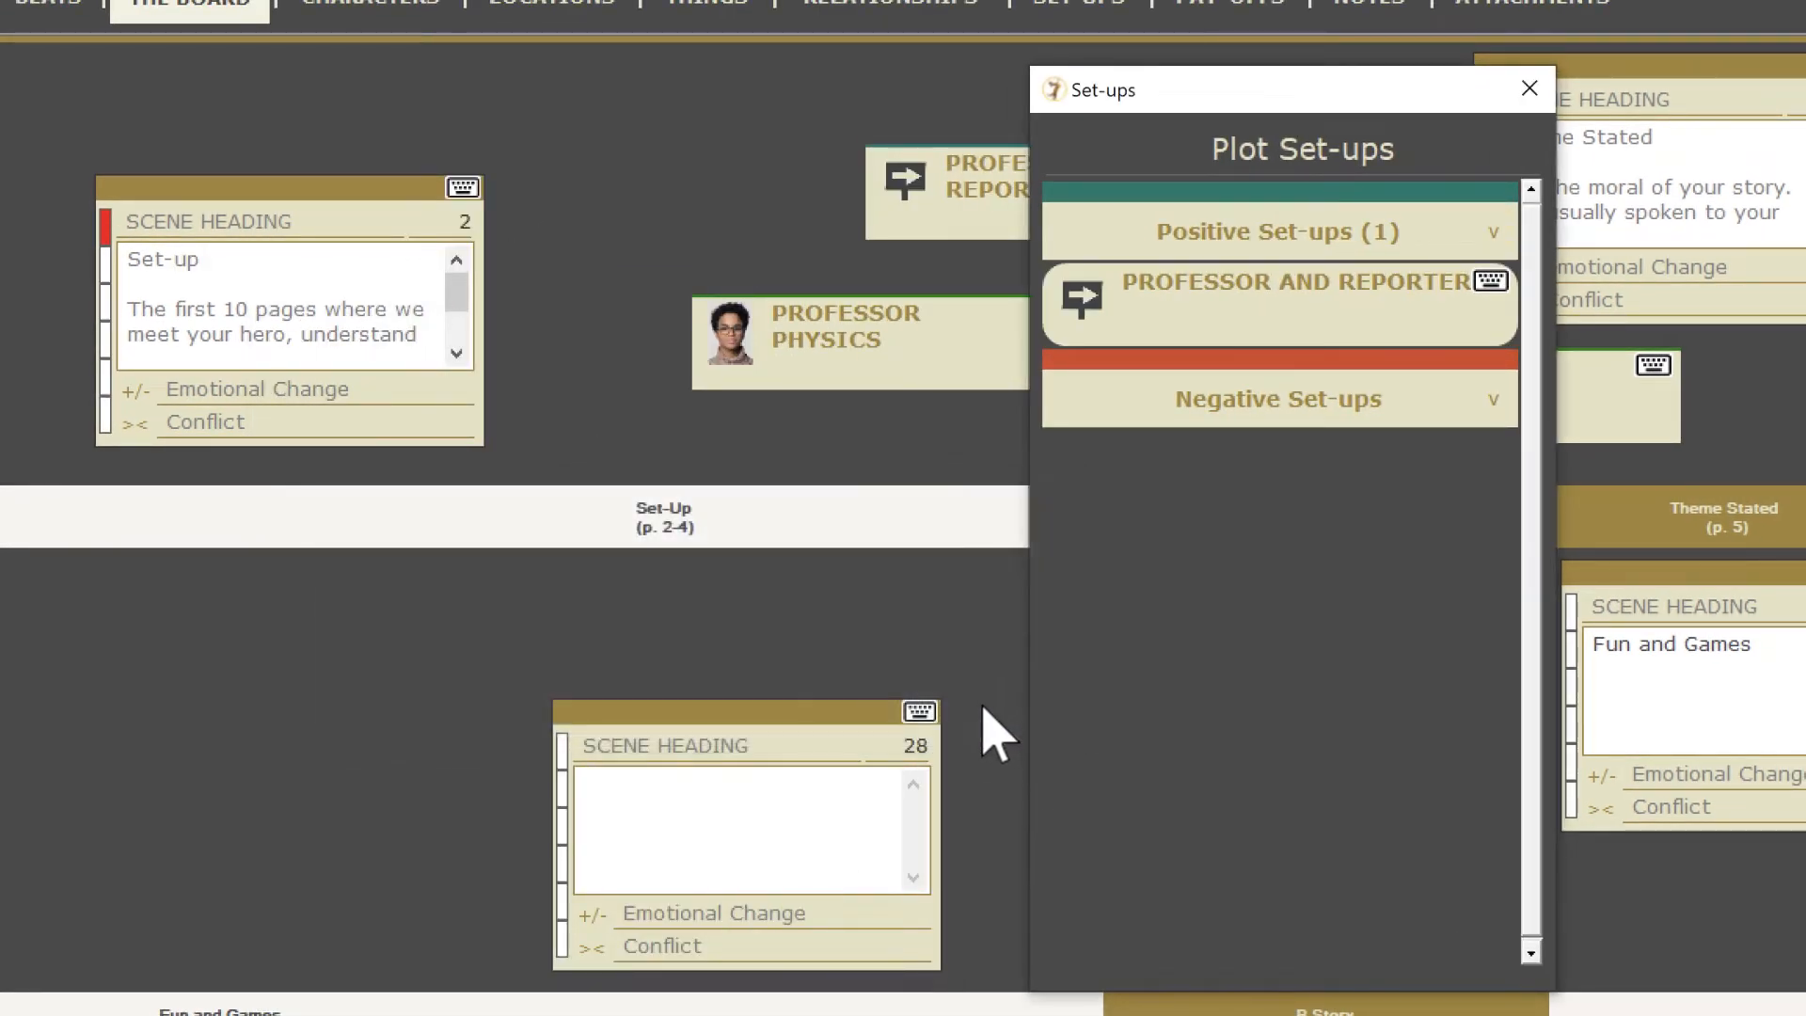
pyautogui.click(1530, 88)
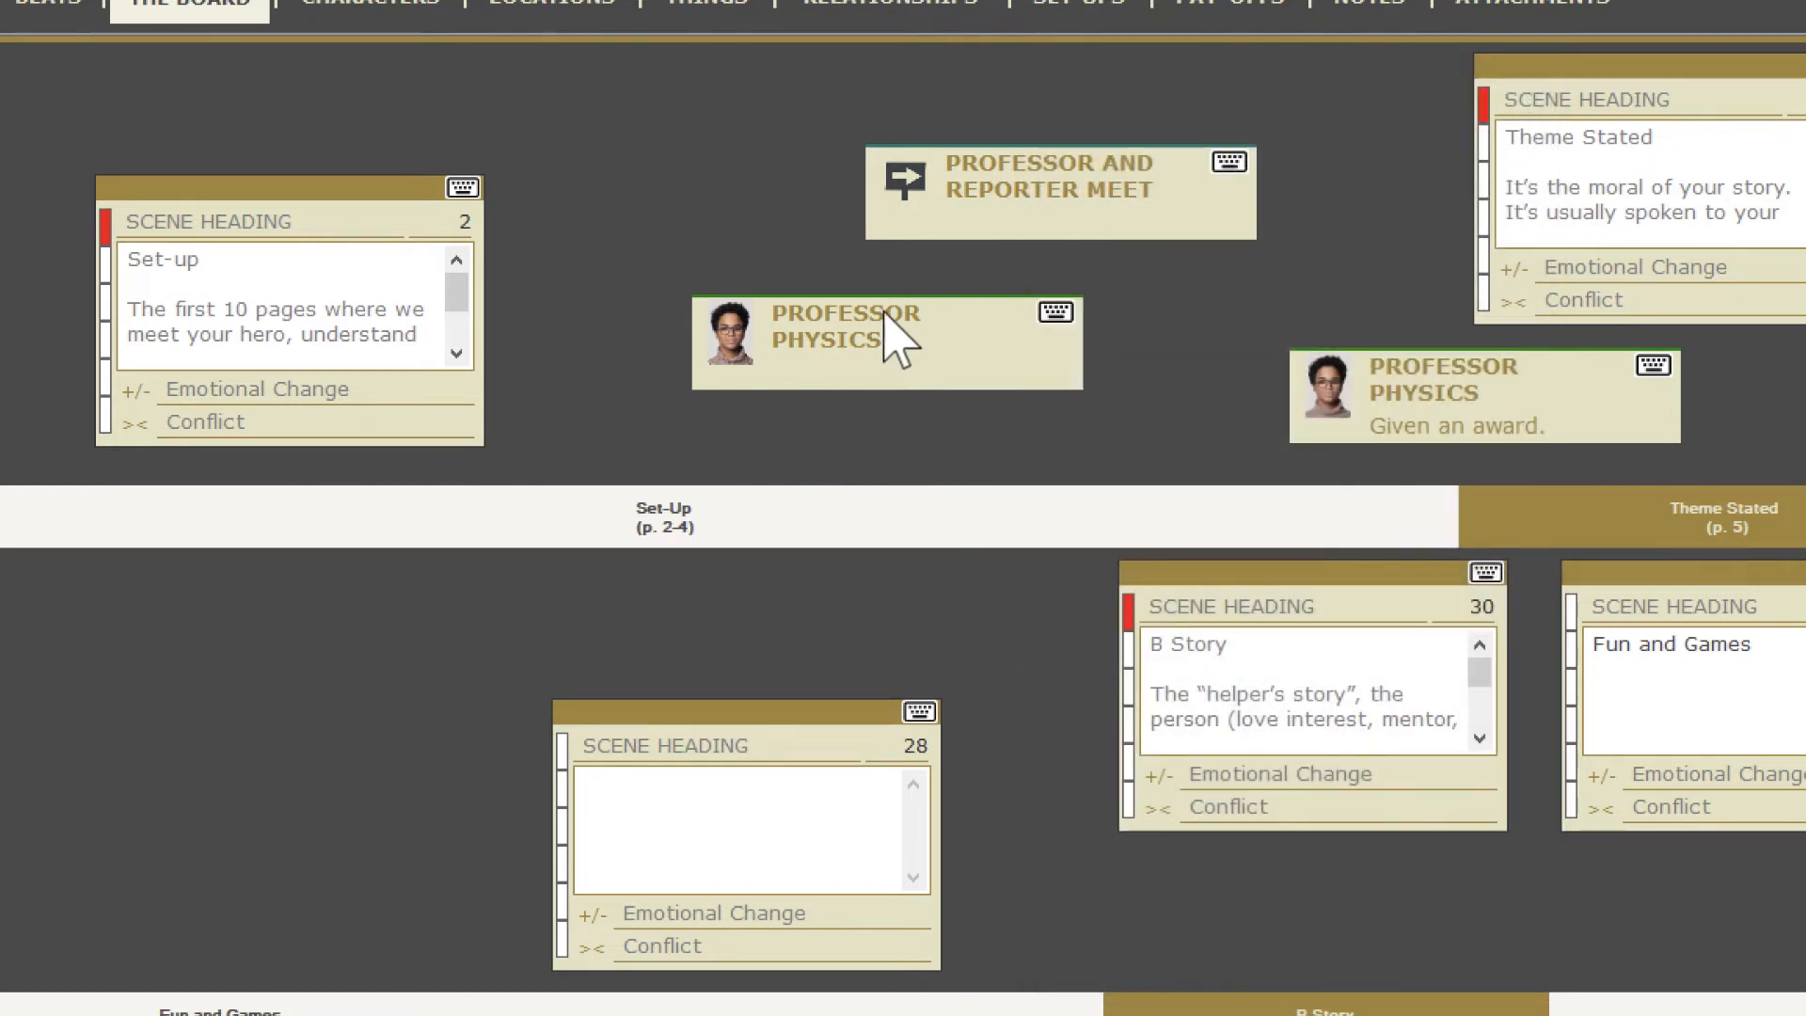
# - Open MR. MUSKY's details from the Set-up scene card, review his scenes by beat, and return to the Board
pyautogui.click(468, 188)
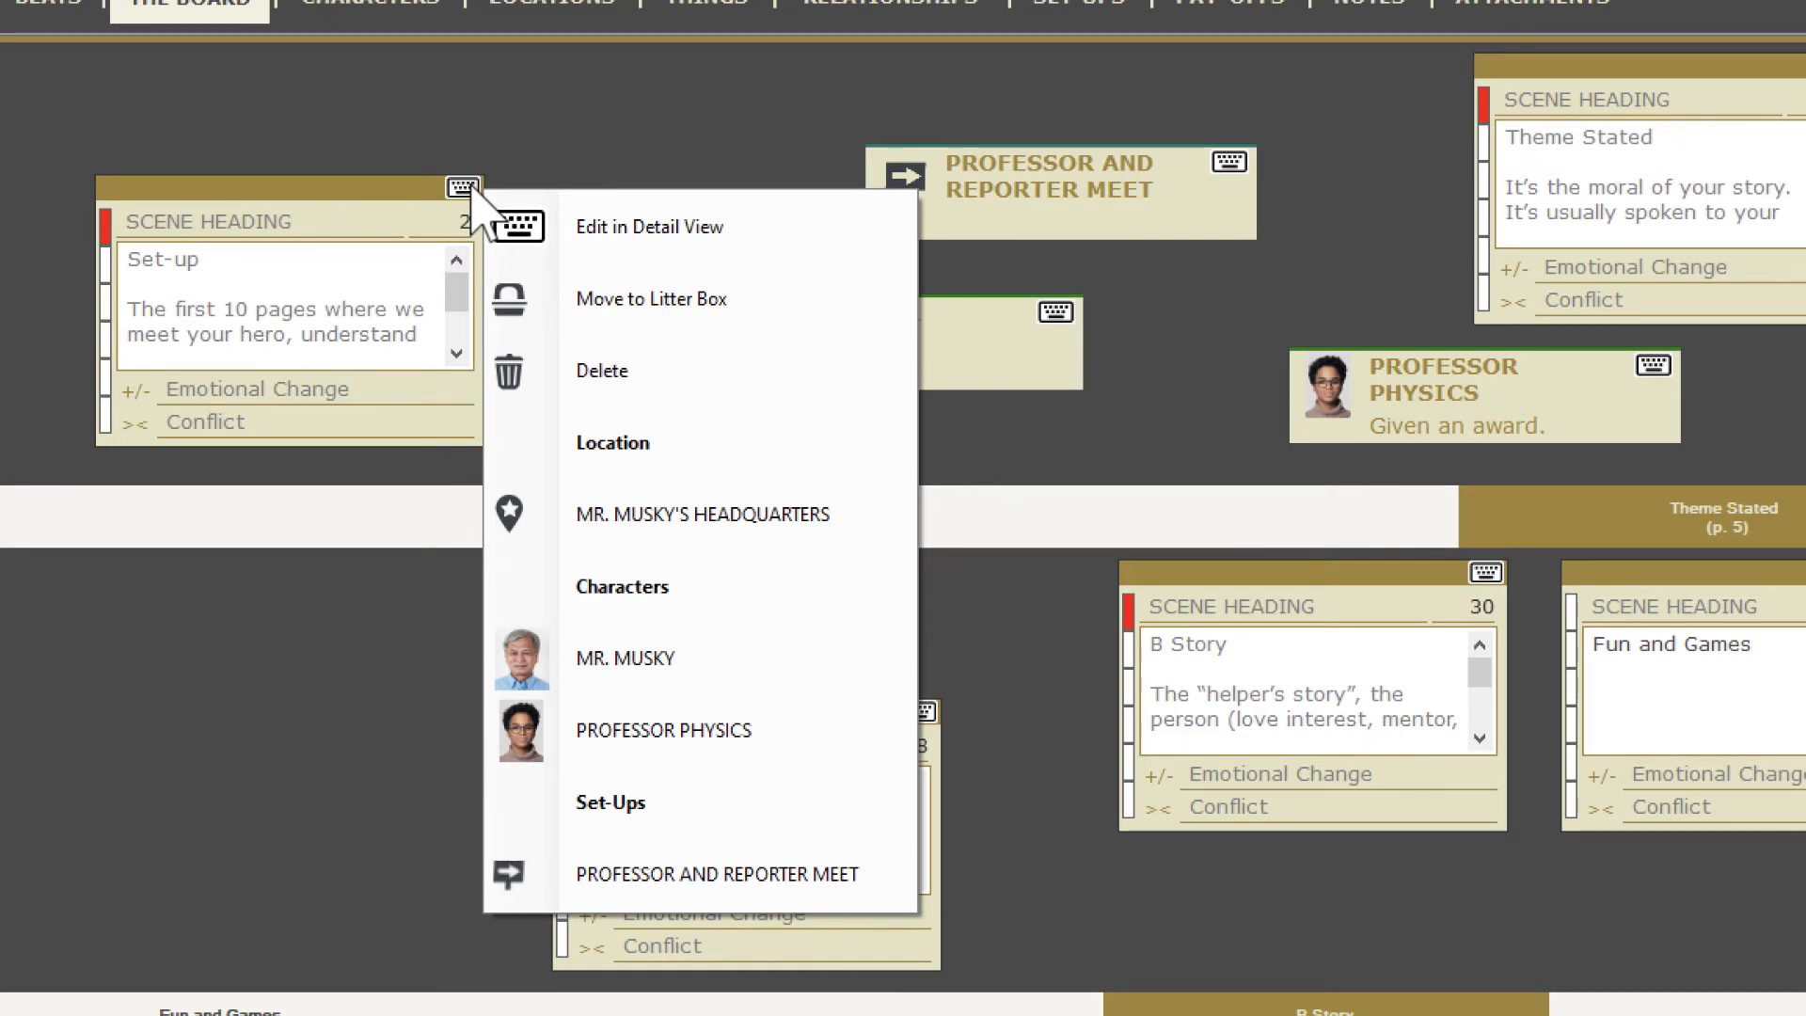
pyautogui.click(606, 659)
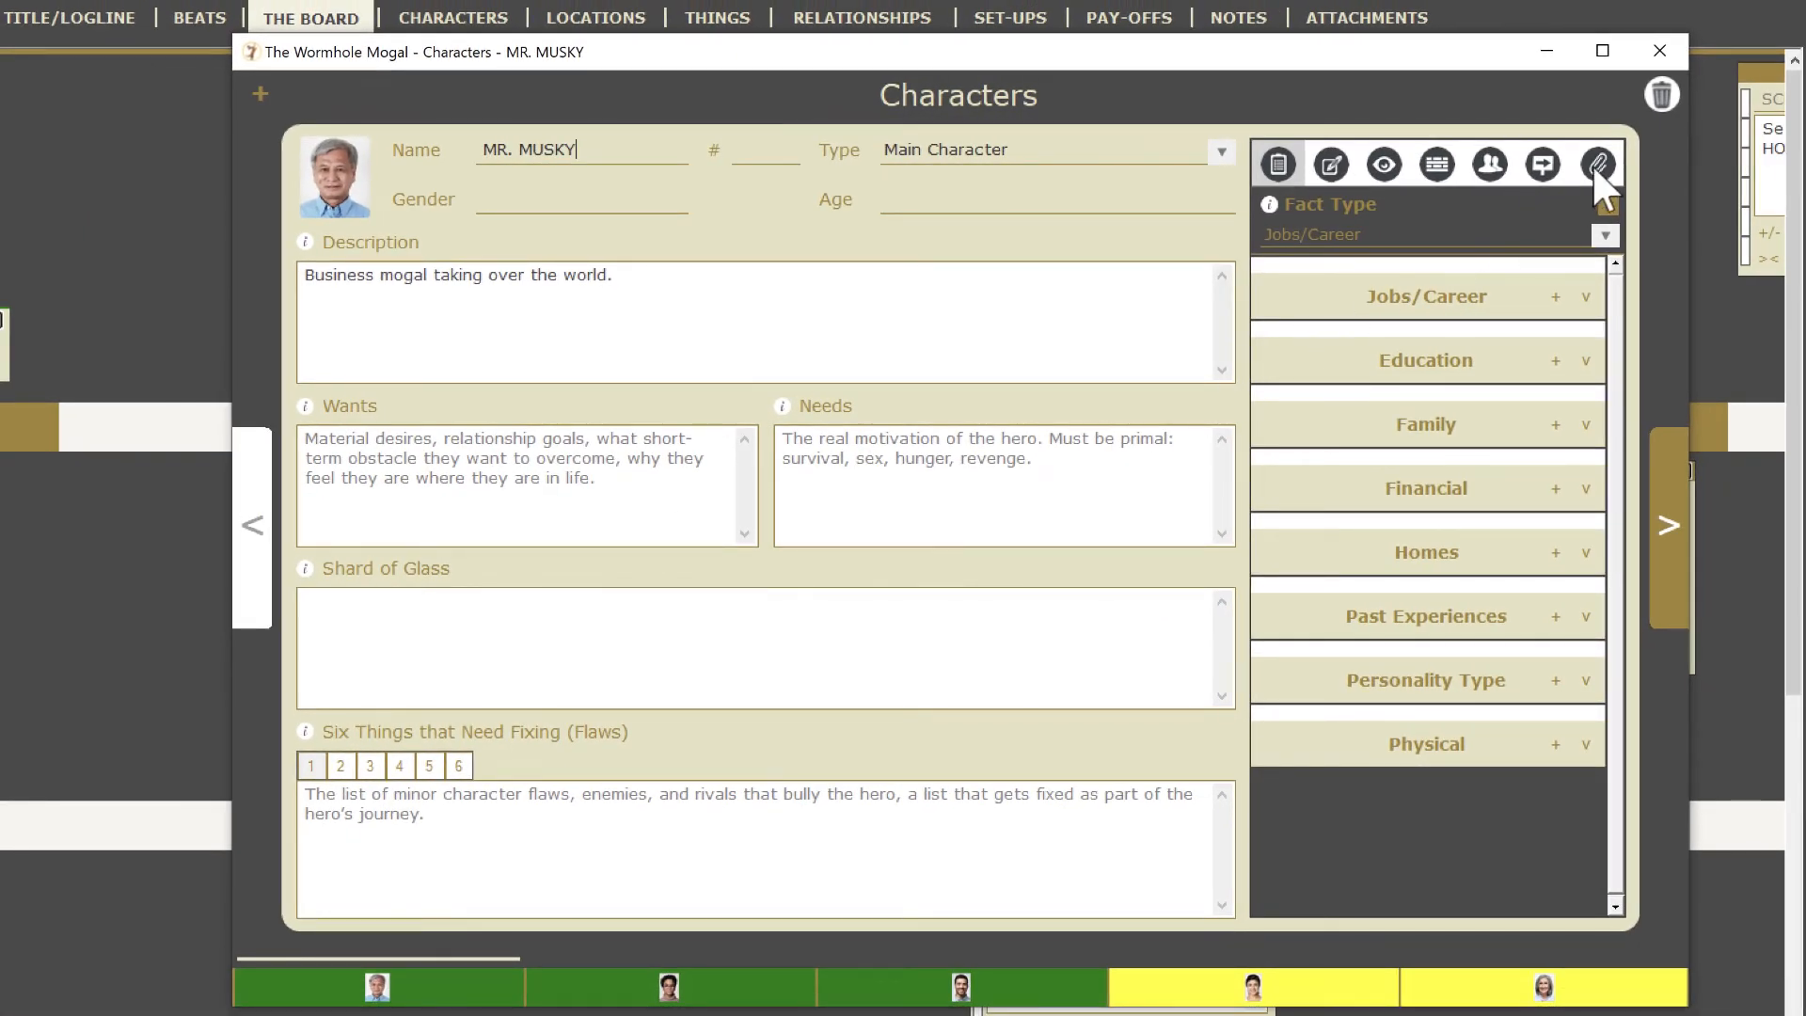
pyautogui.click(1435, 166)
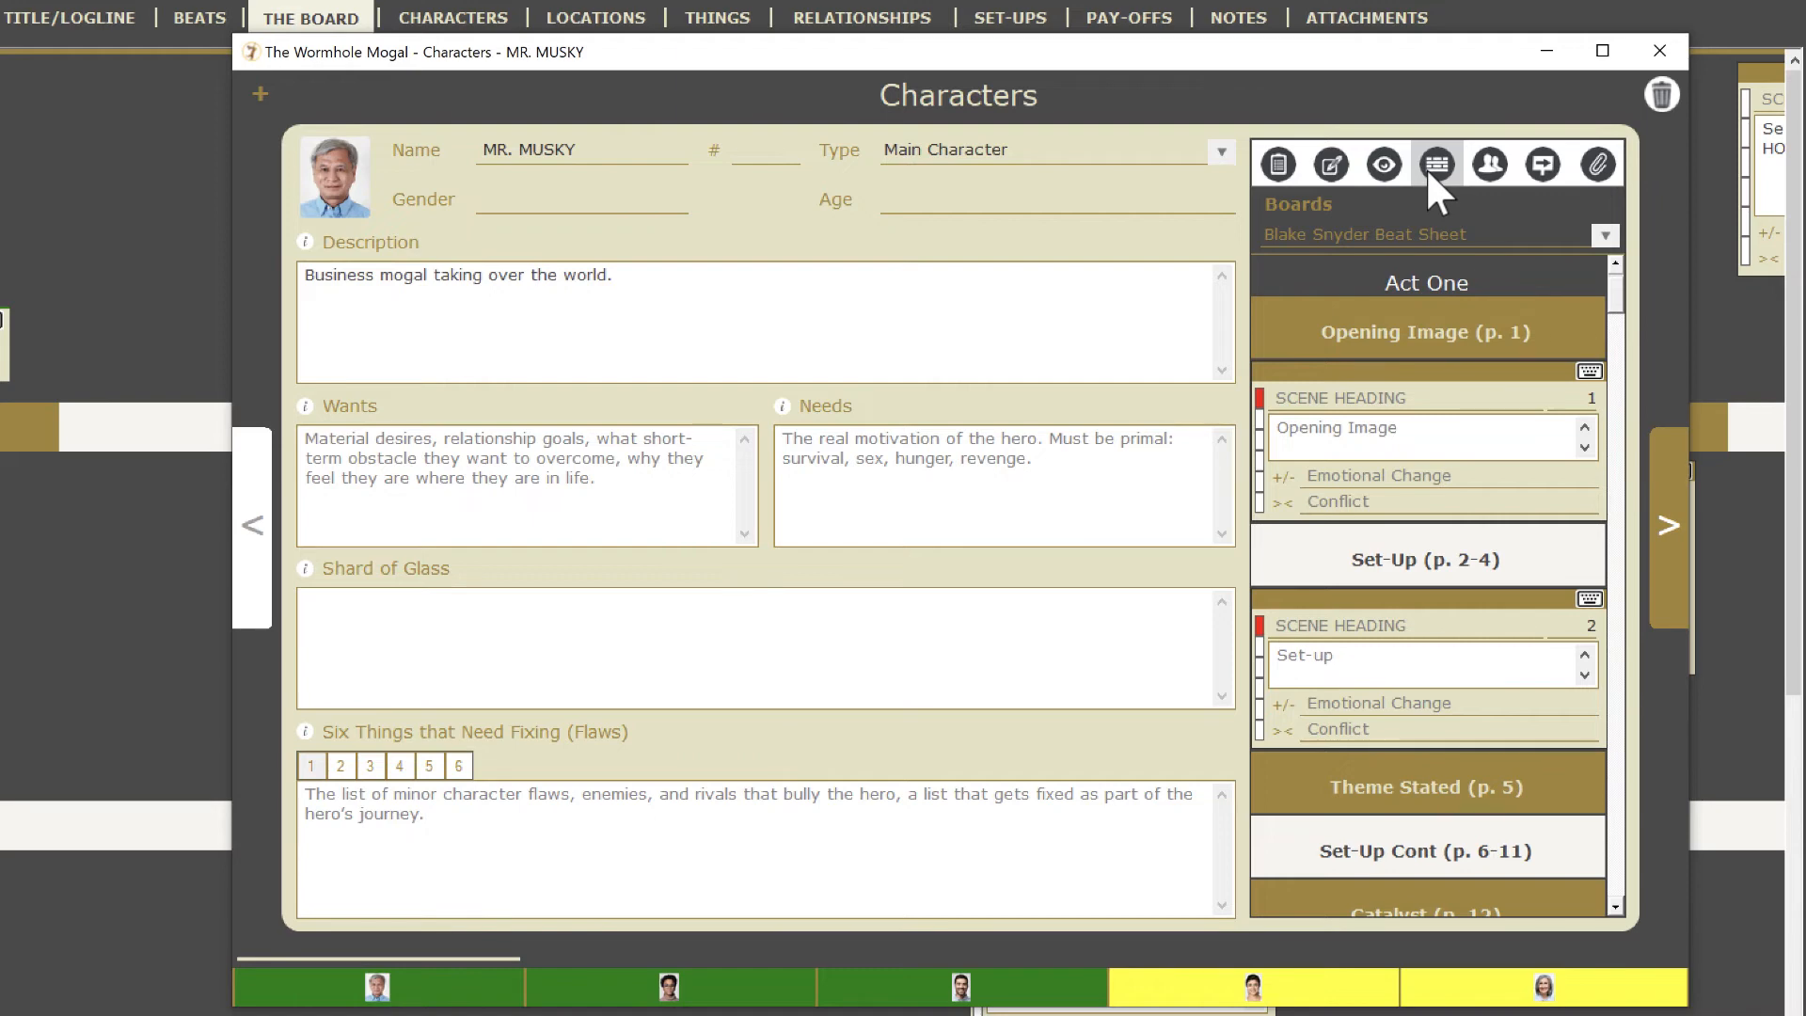
pyautogui.click(1661, 50)
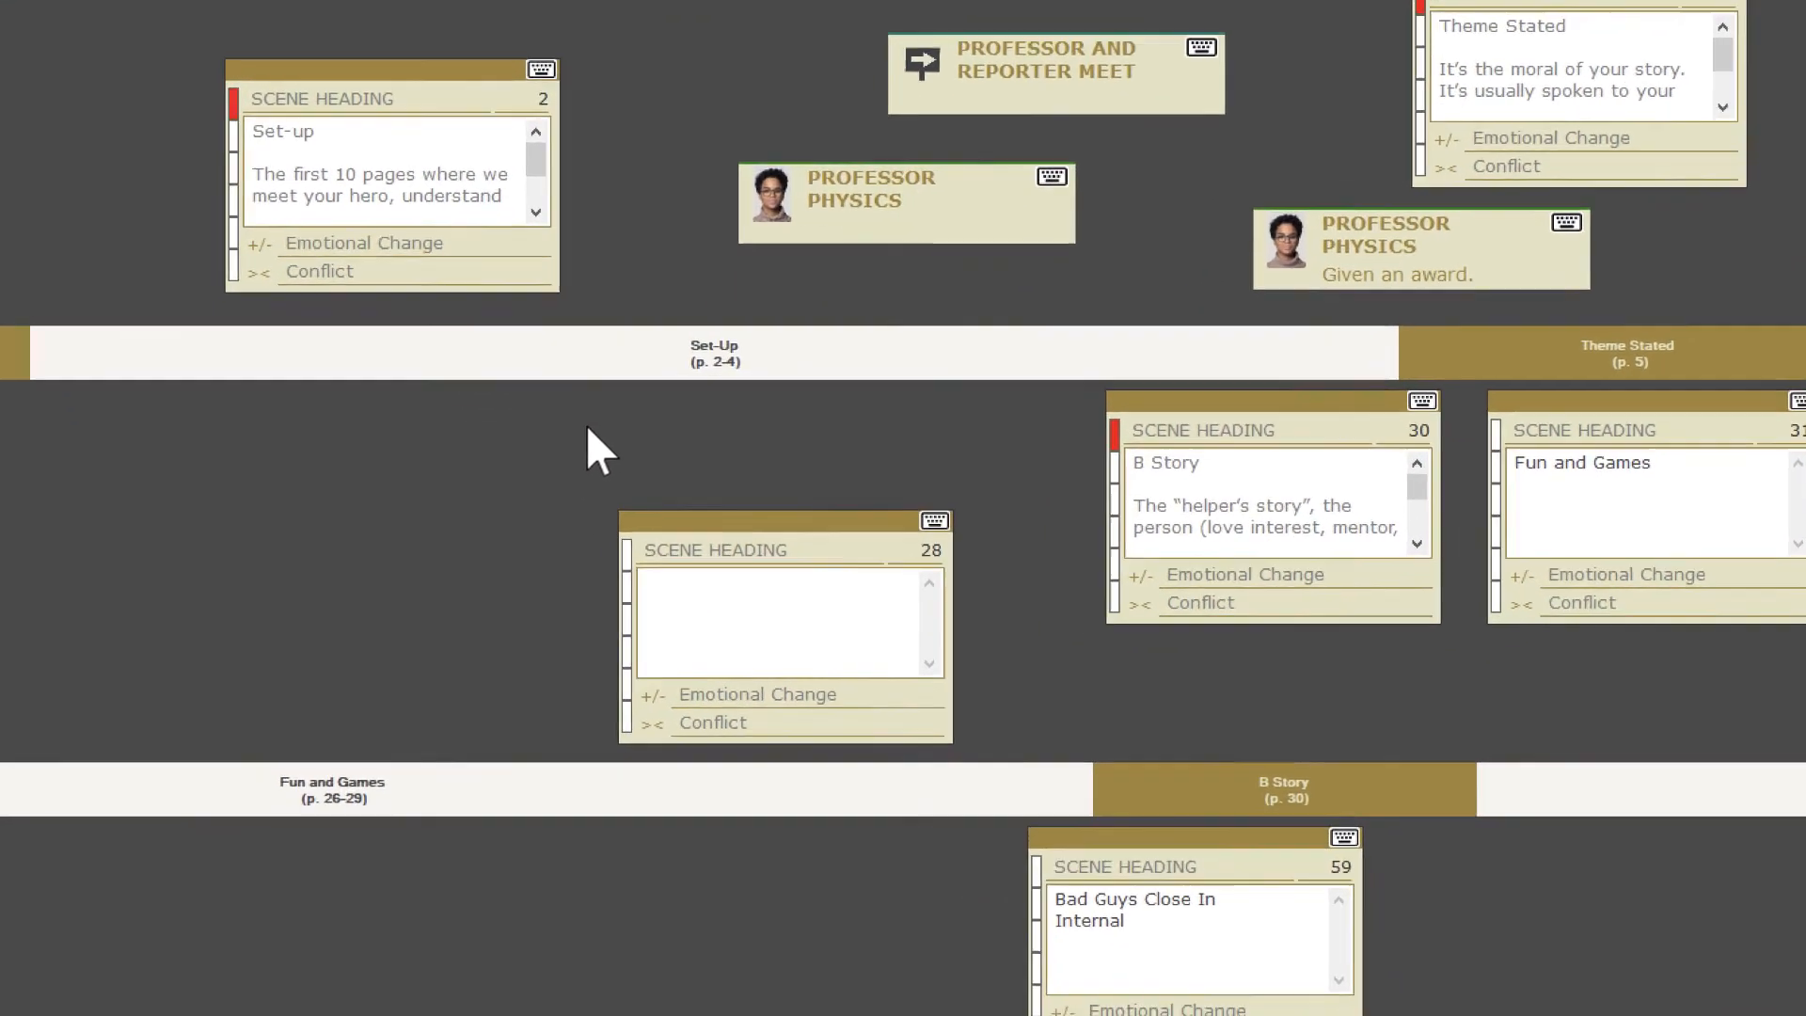
# - Add a Stunt label to the Fun and Games beat below the Set-up scene card, and close the label types list
pyautogui.rightClick(567, 494)
pyautogui.click(903, 828)
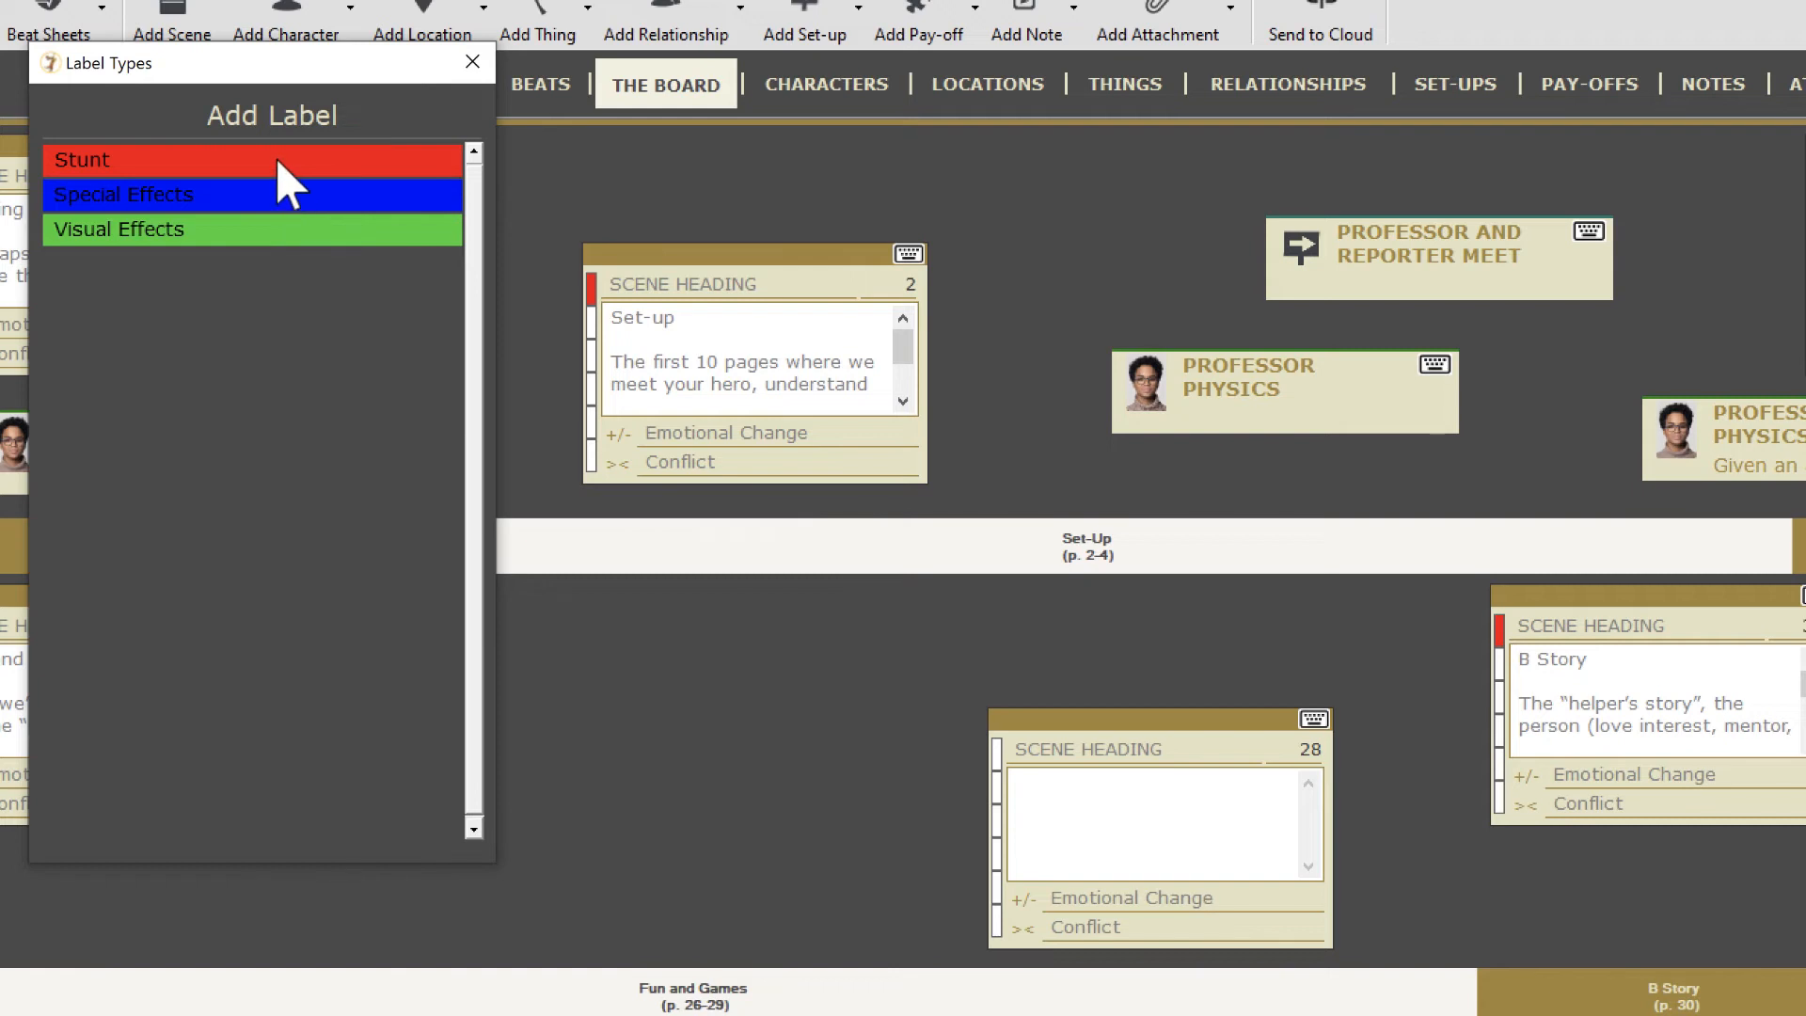
pyautogui.moveTo(282, 160); pyautogui.dragTo(761, 628)
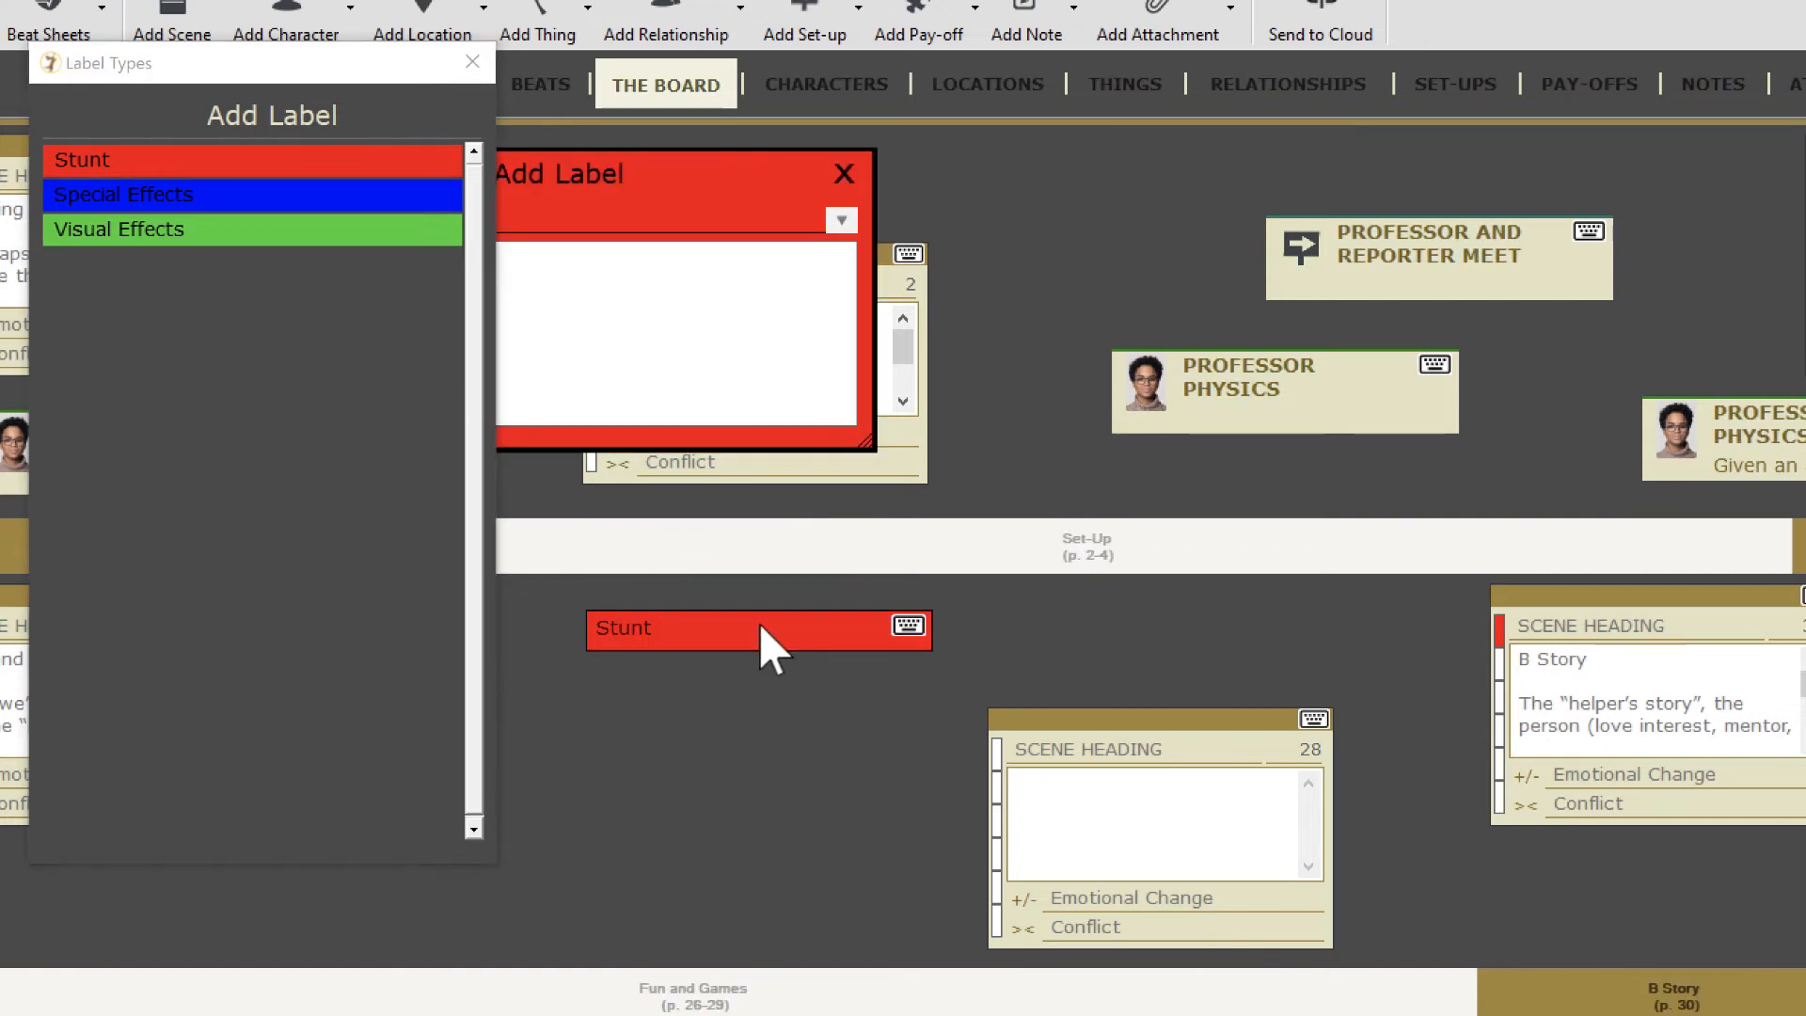
pyautogui.click(474, 63)
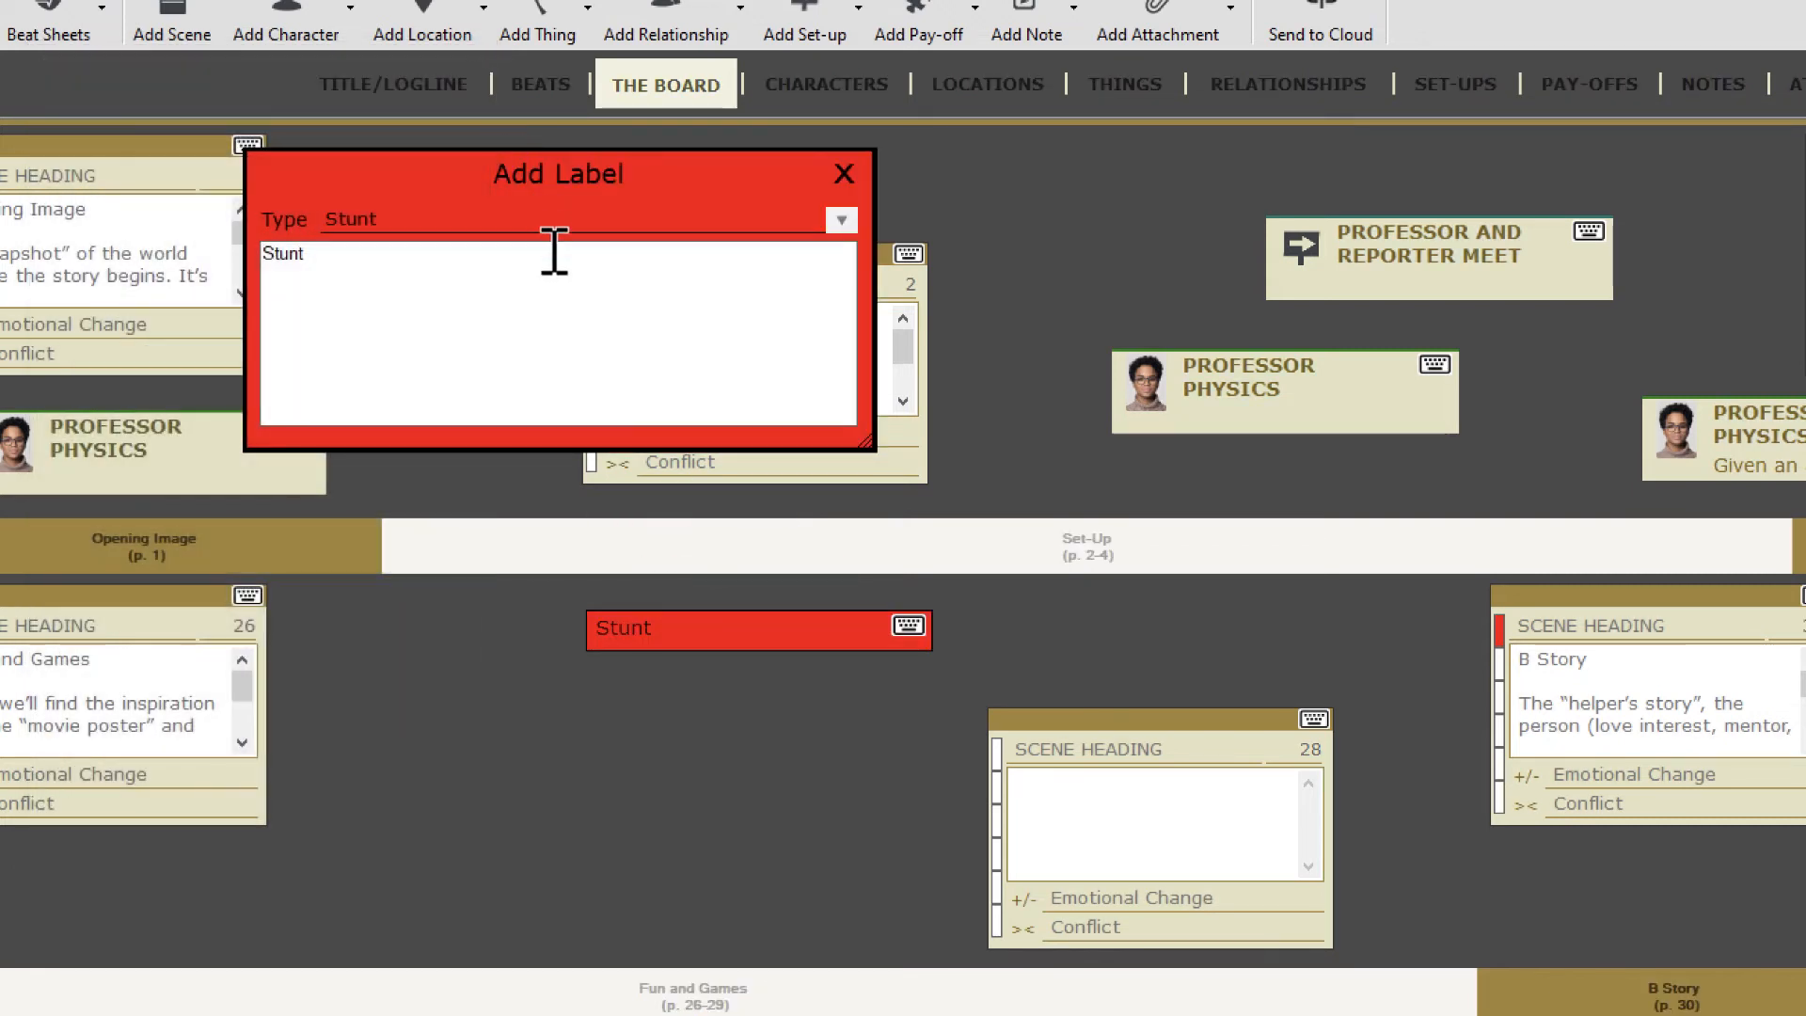
# - Replace the Stunt label's text with "The professor is hit by the reporter's car."
pyautogui.doubleClick(271, 254)
pyautogui.write('The pro')
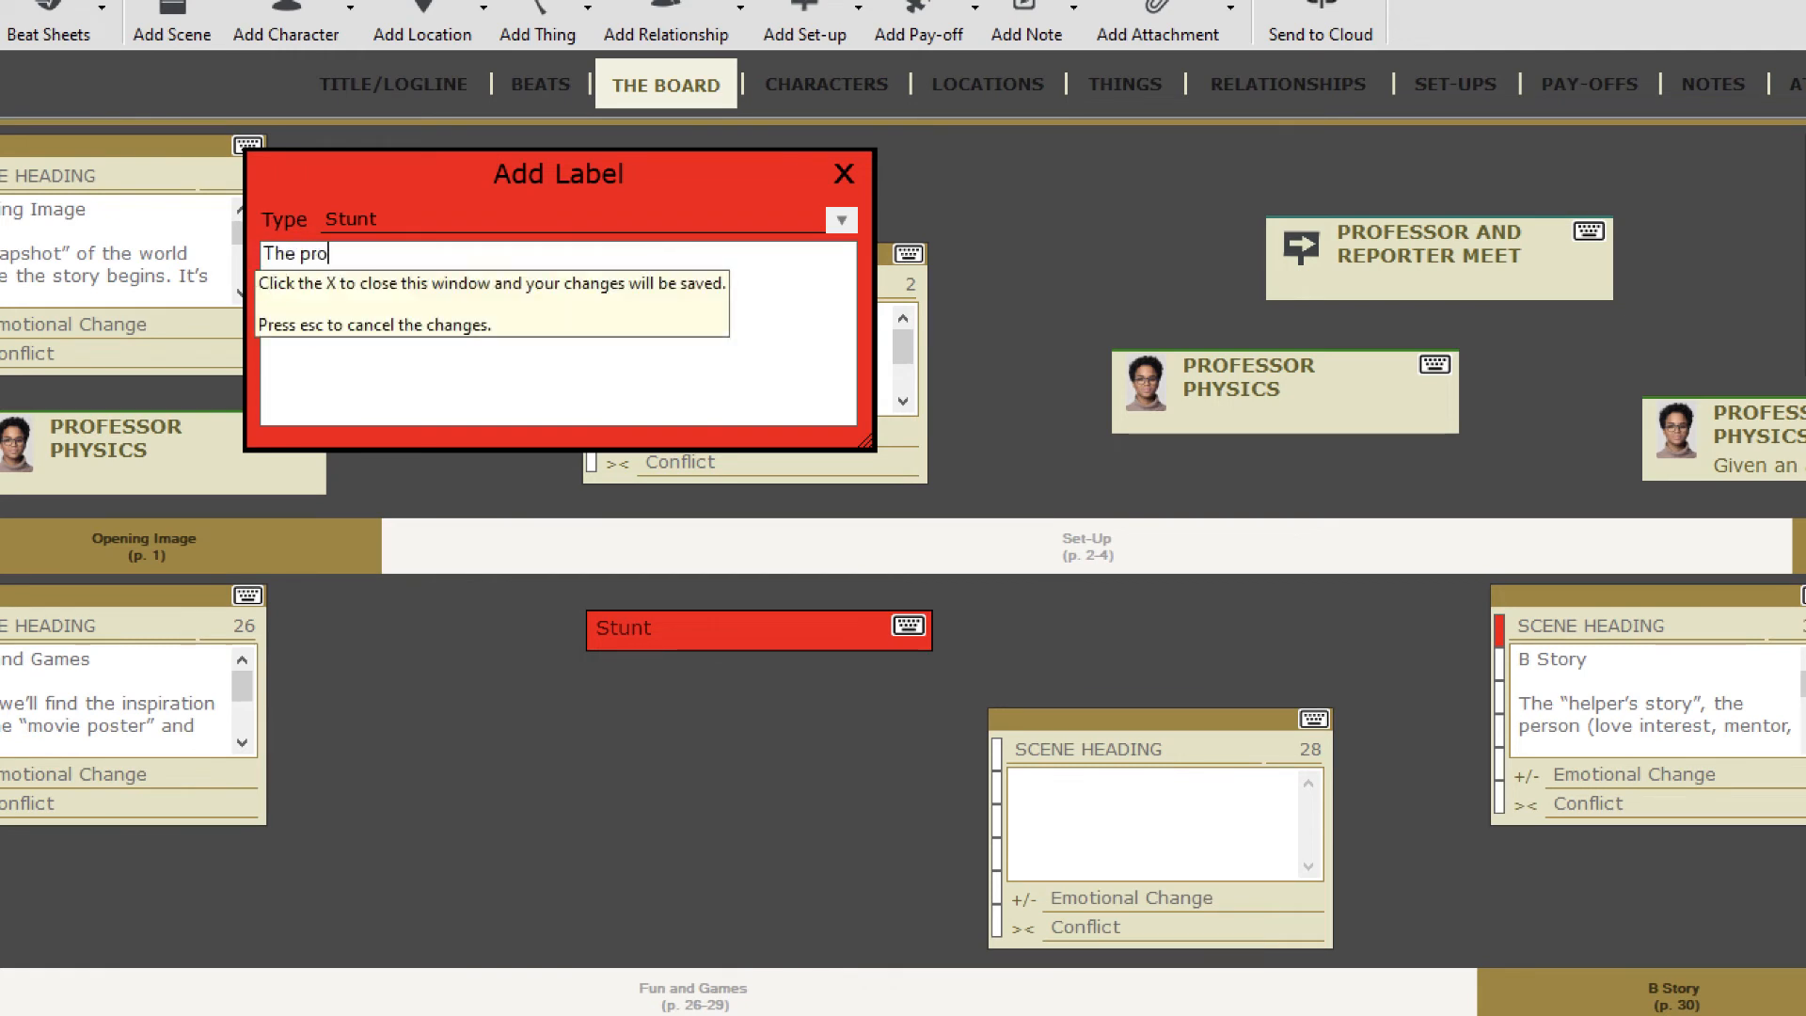
pyautogui.write("fessor is hit by the reporter's car.")
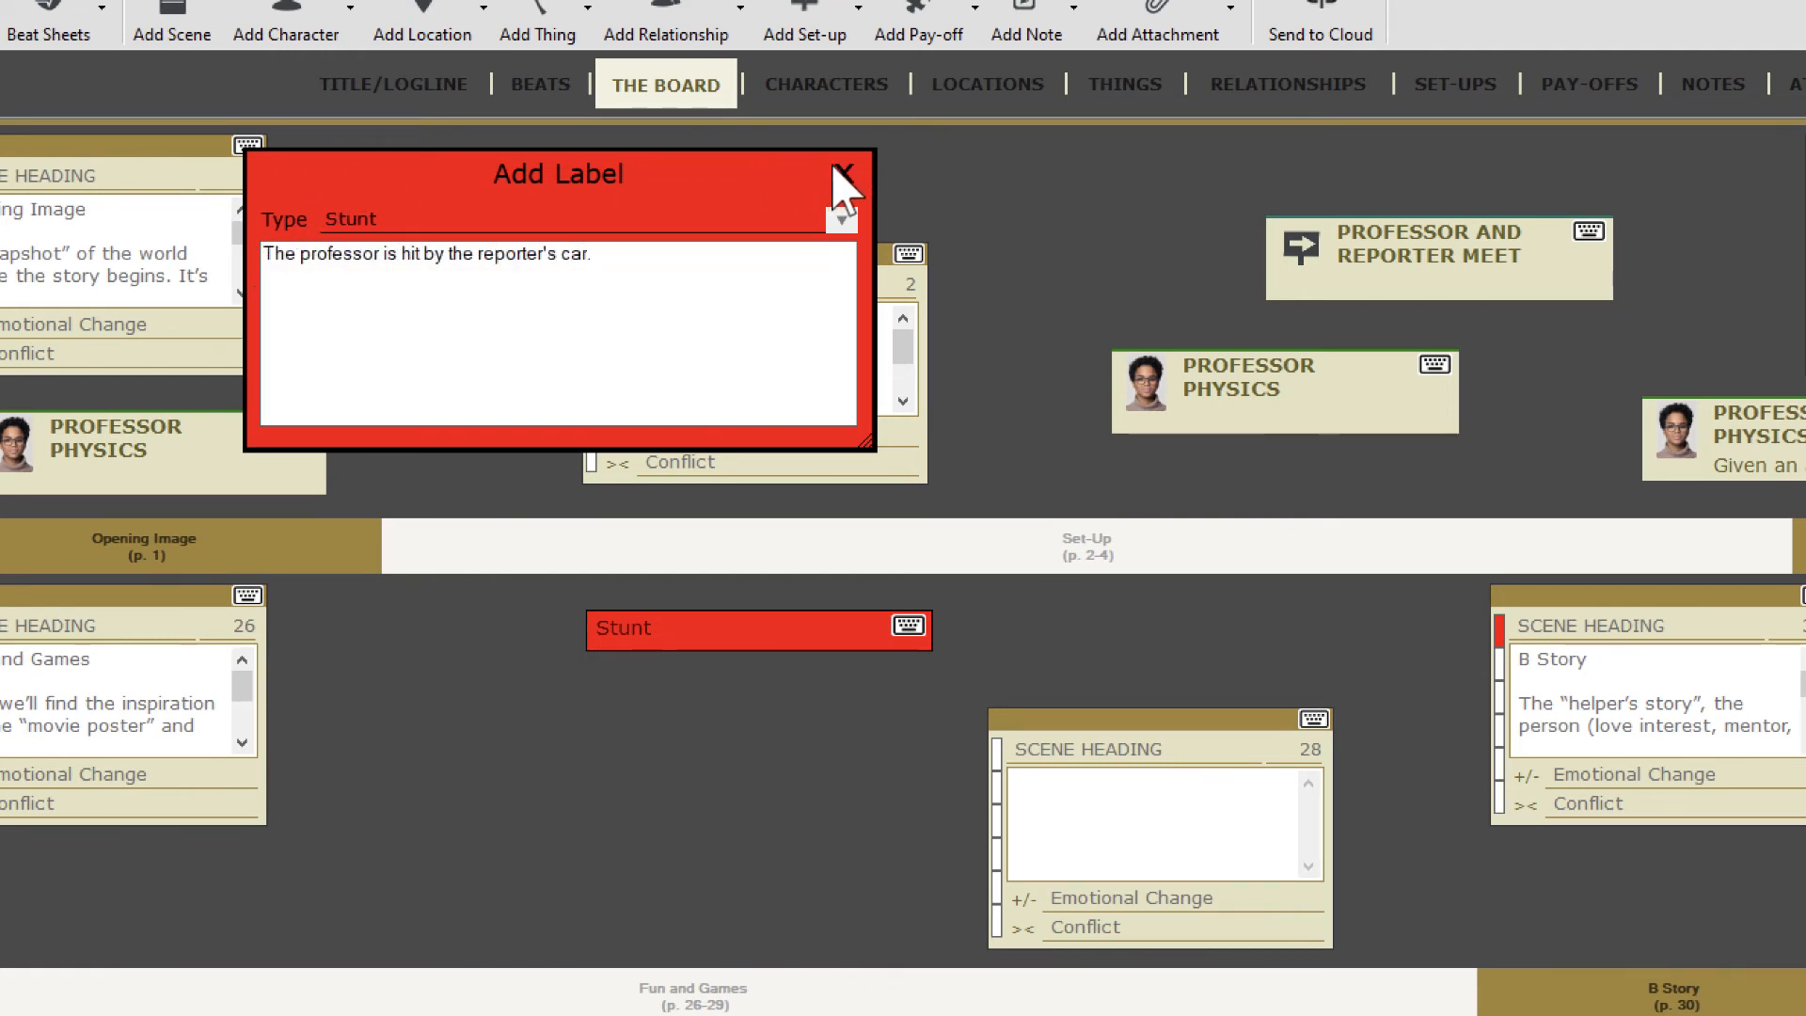
pyautogui.click(842, 175)
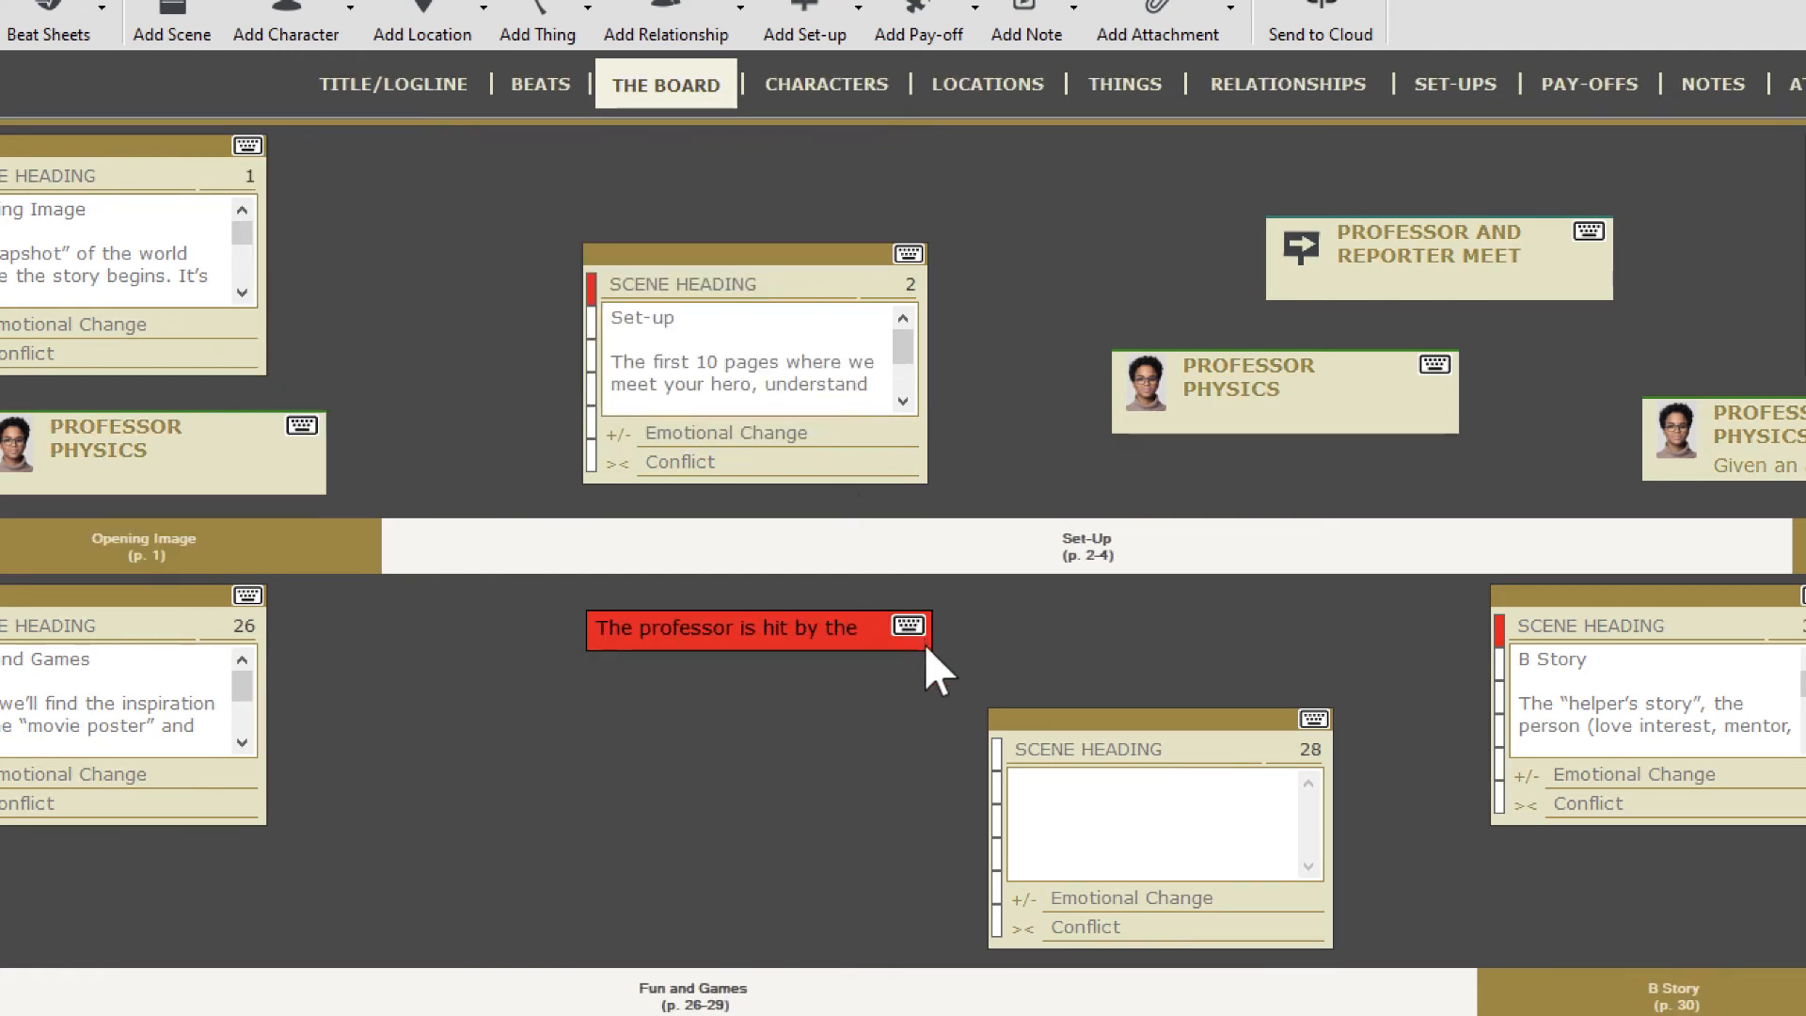
# - Enlarge the Stunt label to fit its two lines of text, and widen the Set-up scene card slightly
pyautogui.moveTo(926, 649)
pyautogui.mouseDown()
pyautogui.moveTo(935, 705)
pyautogui.moveTo(931, 671)
pyautogui.mouseUp()
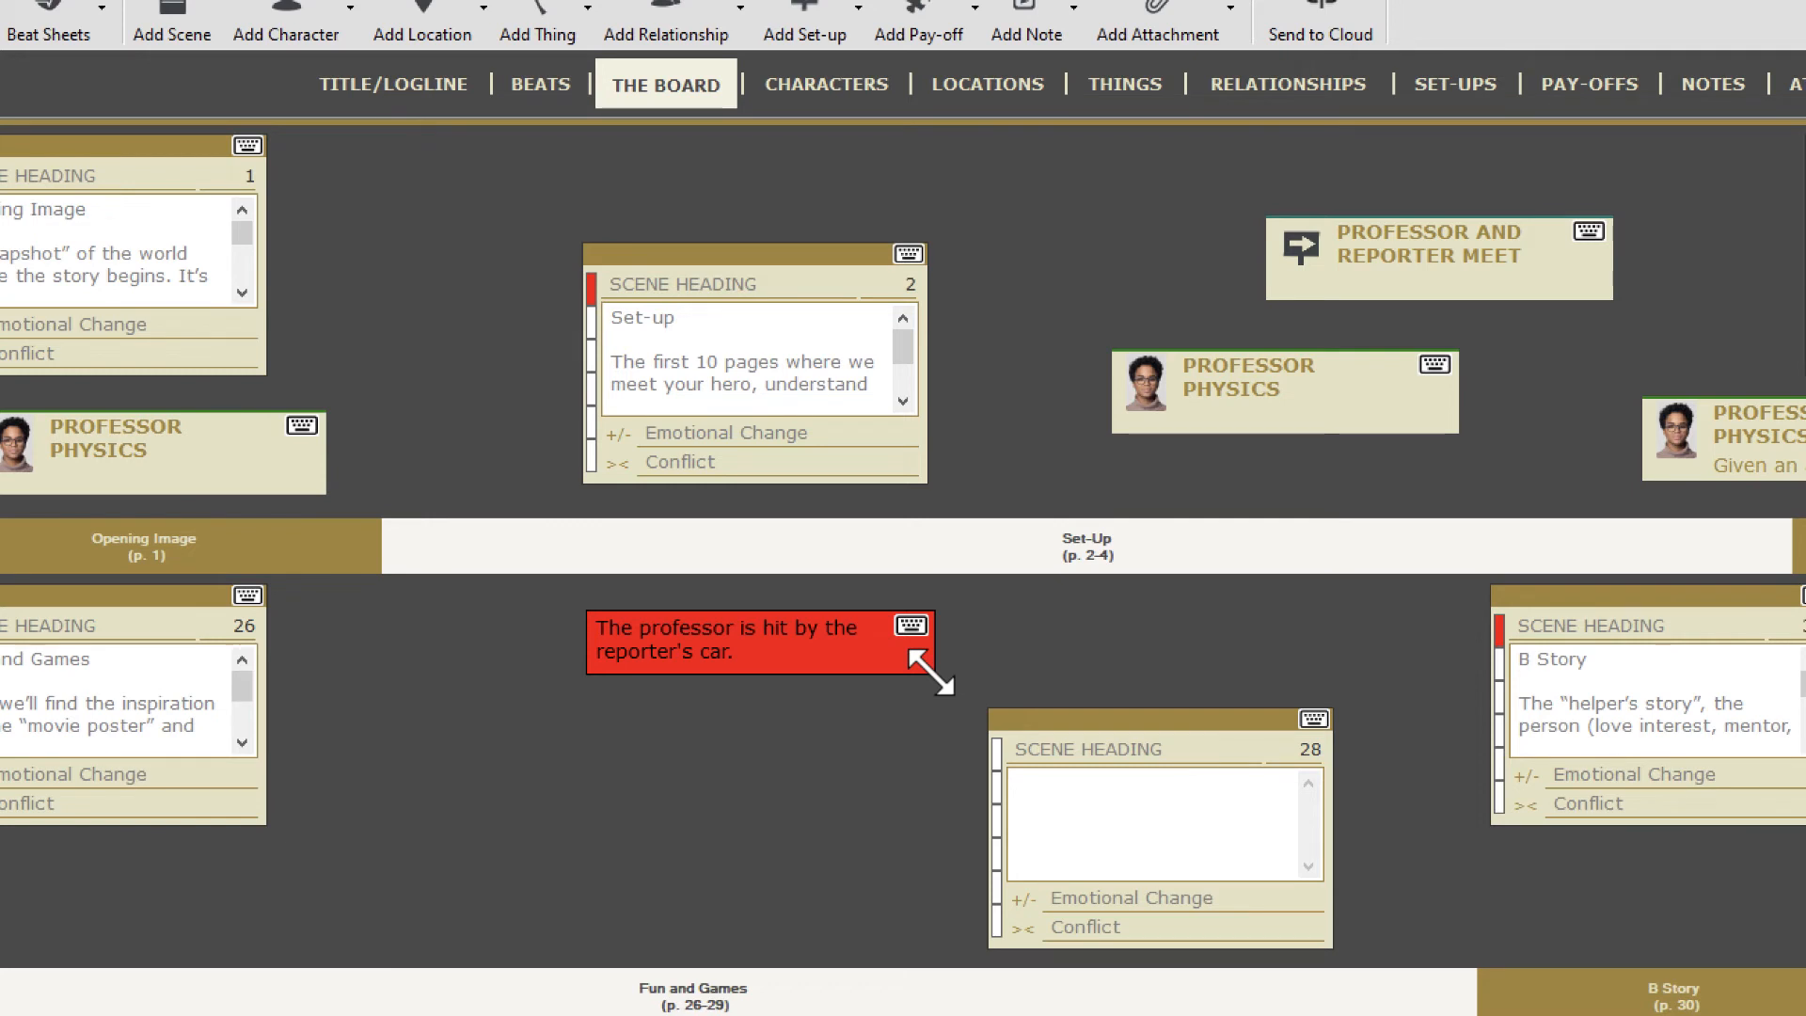
pyautogui.moveTo(924, 480); pyautogui.dragTo(961, 481)
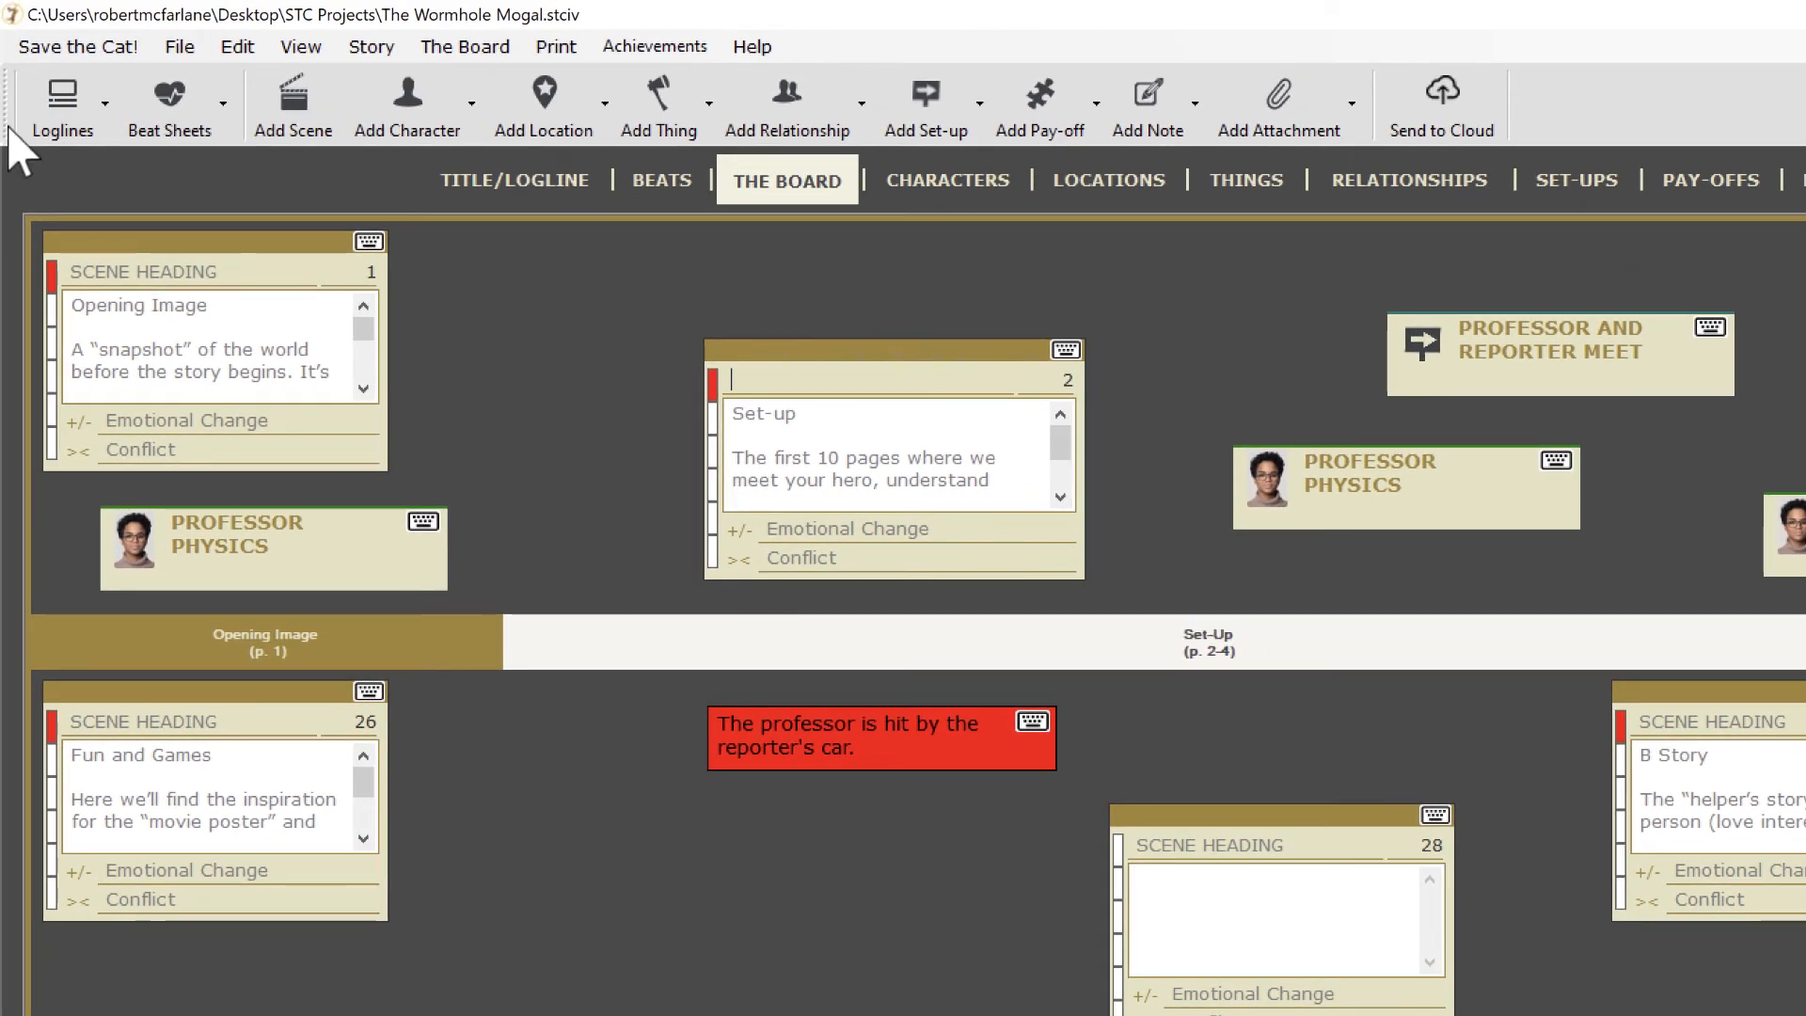
# - Review the project's preference settings, including the maximum lines of text options for entity cards, without changing any
pyautogui.click(113, 47)
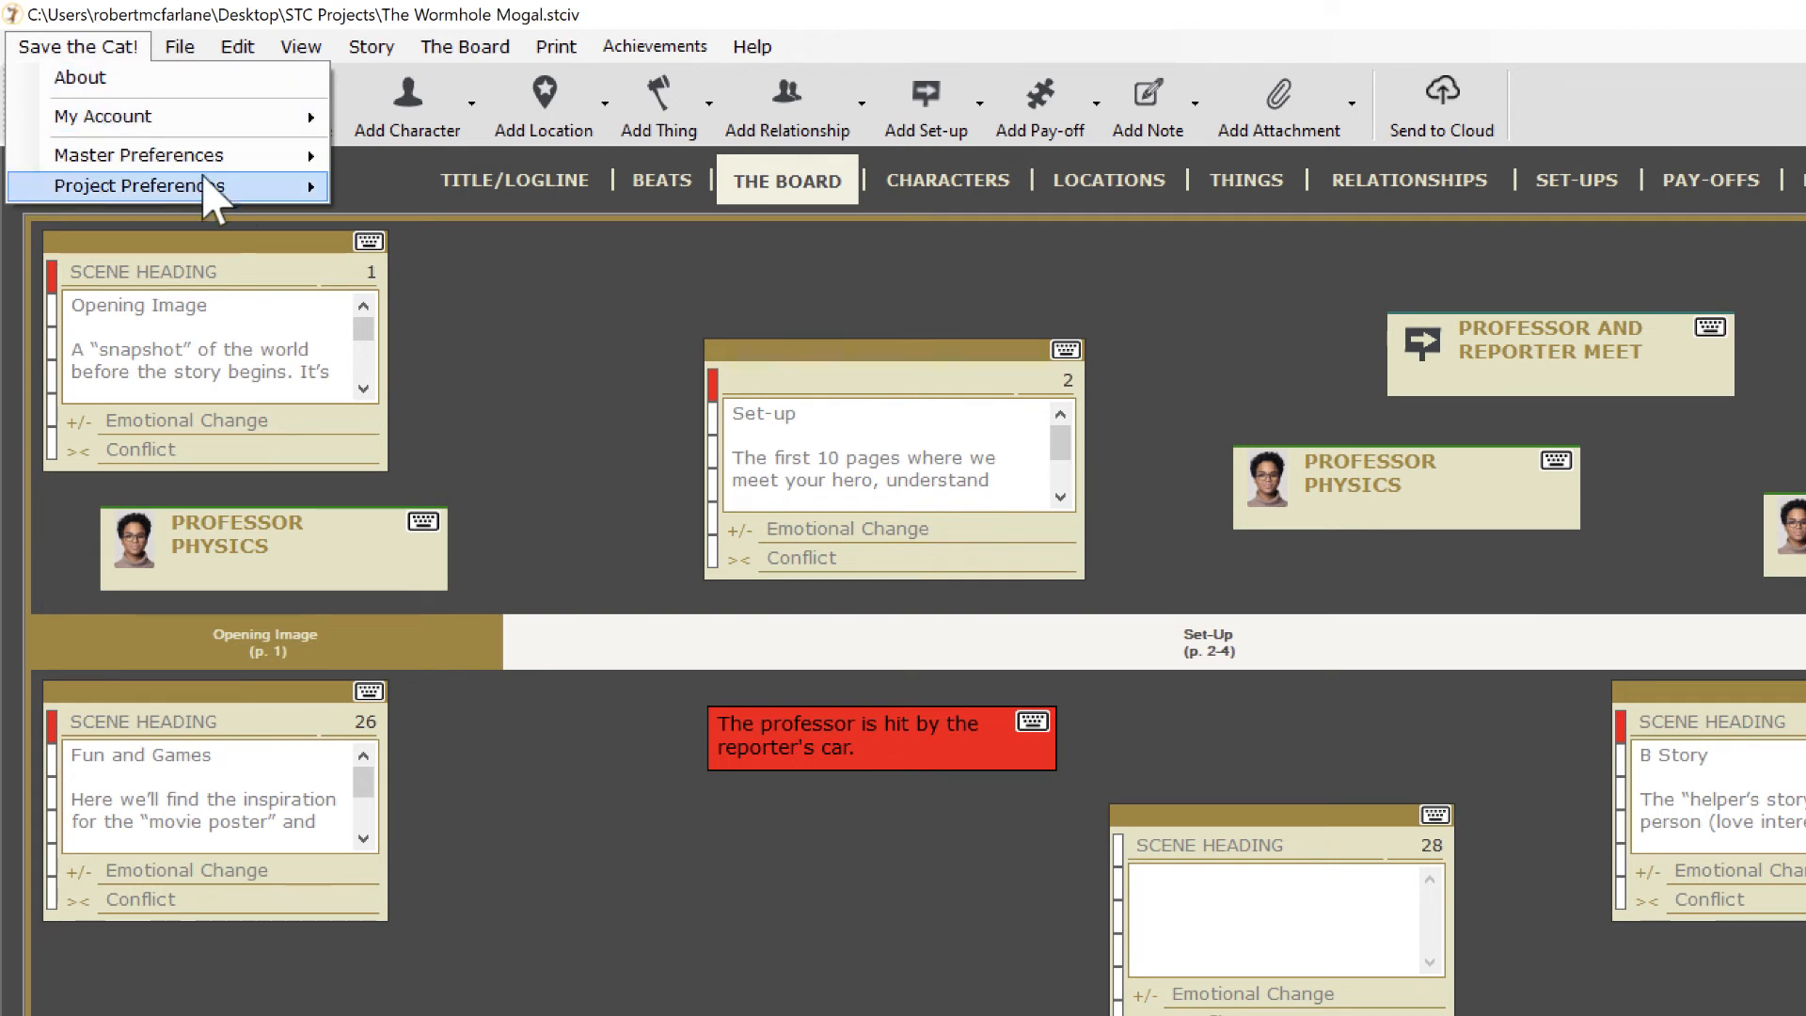
pyautogui.moveTo(240, 192)
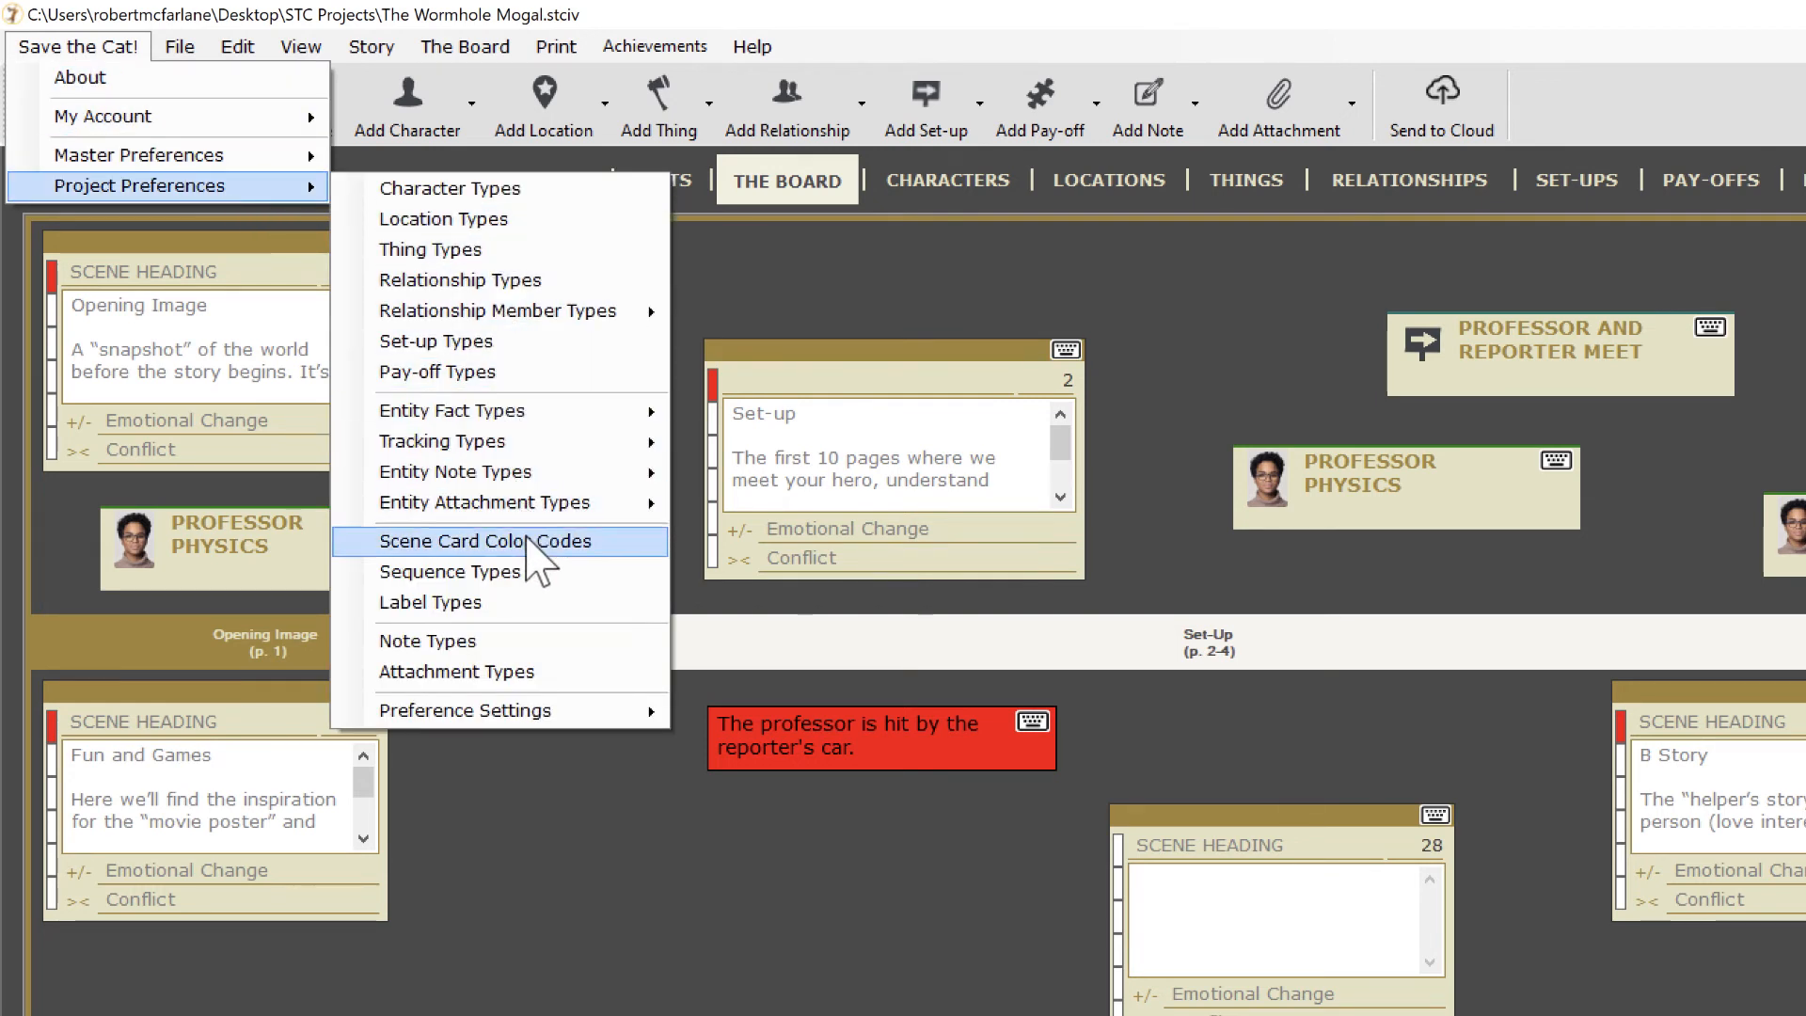
pyautogui.moveTo(571, 712)
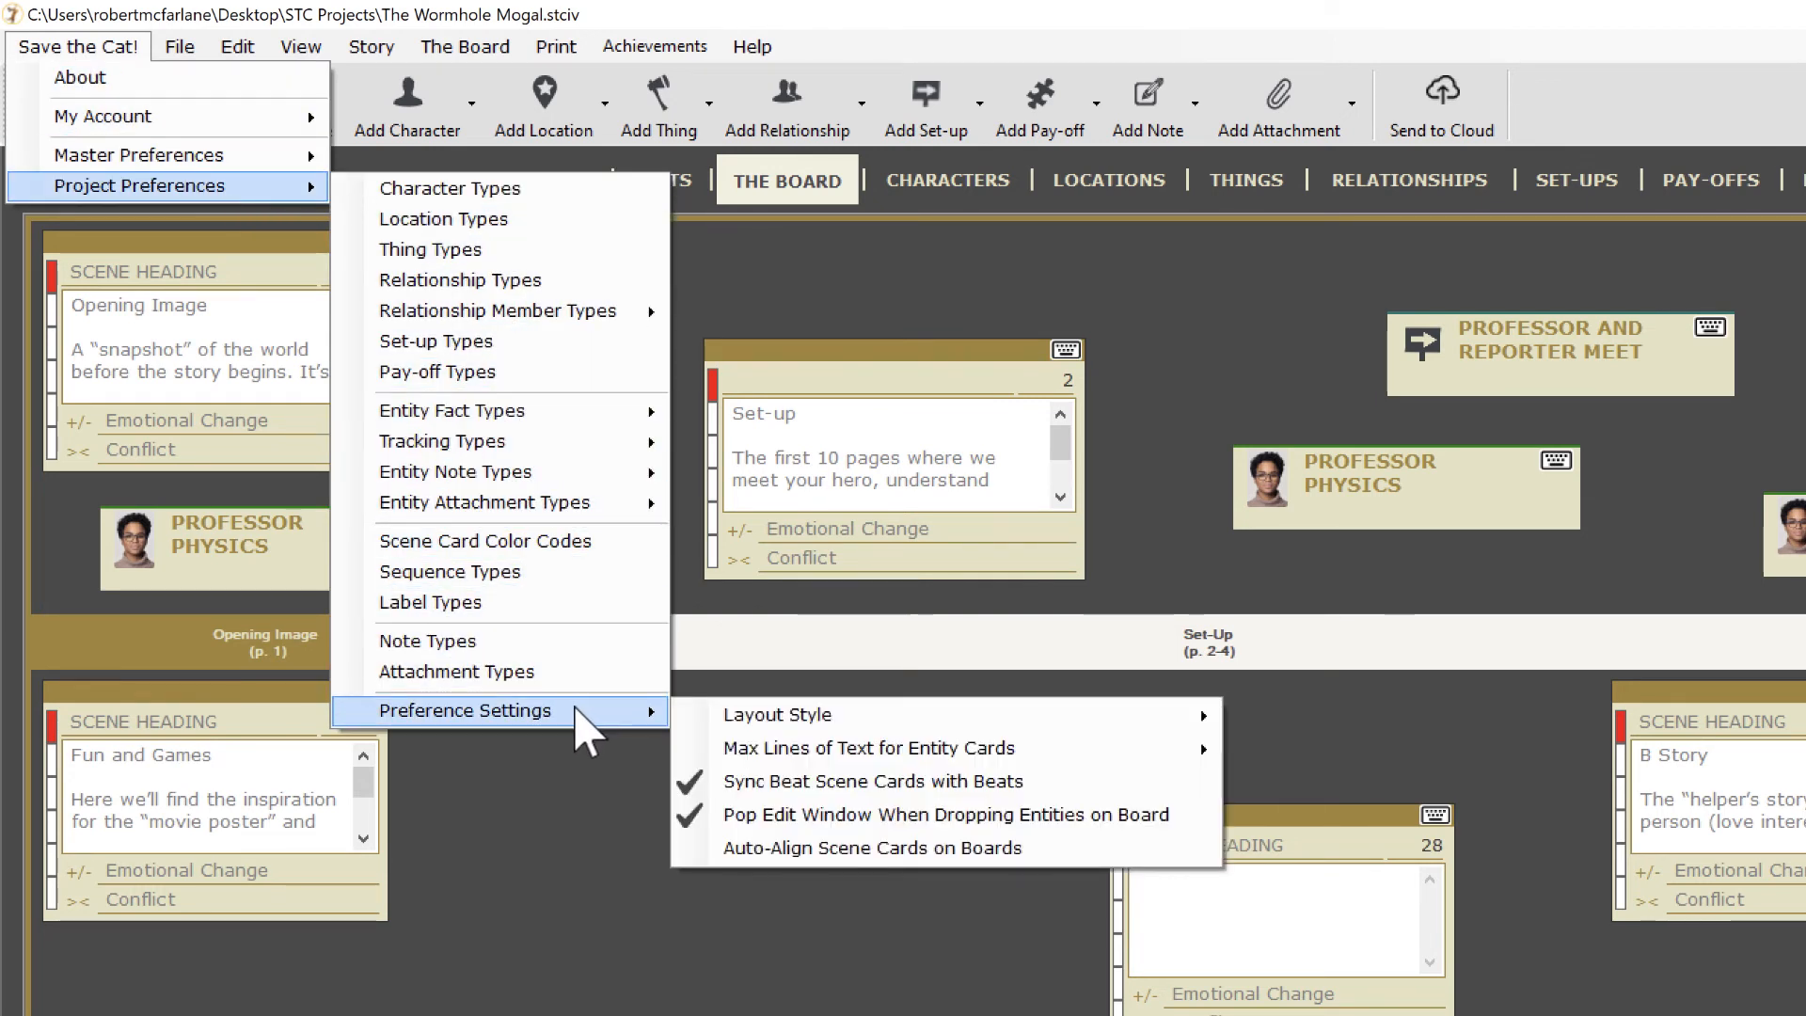
pyautogui.moveTo(757, 748)
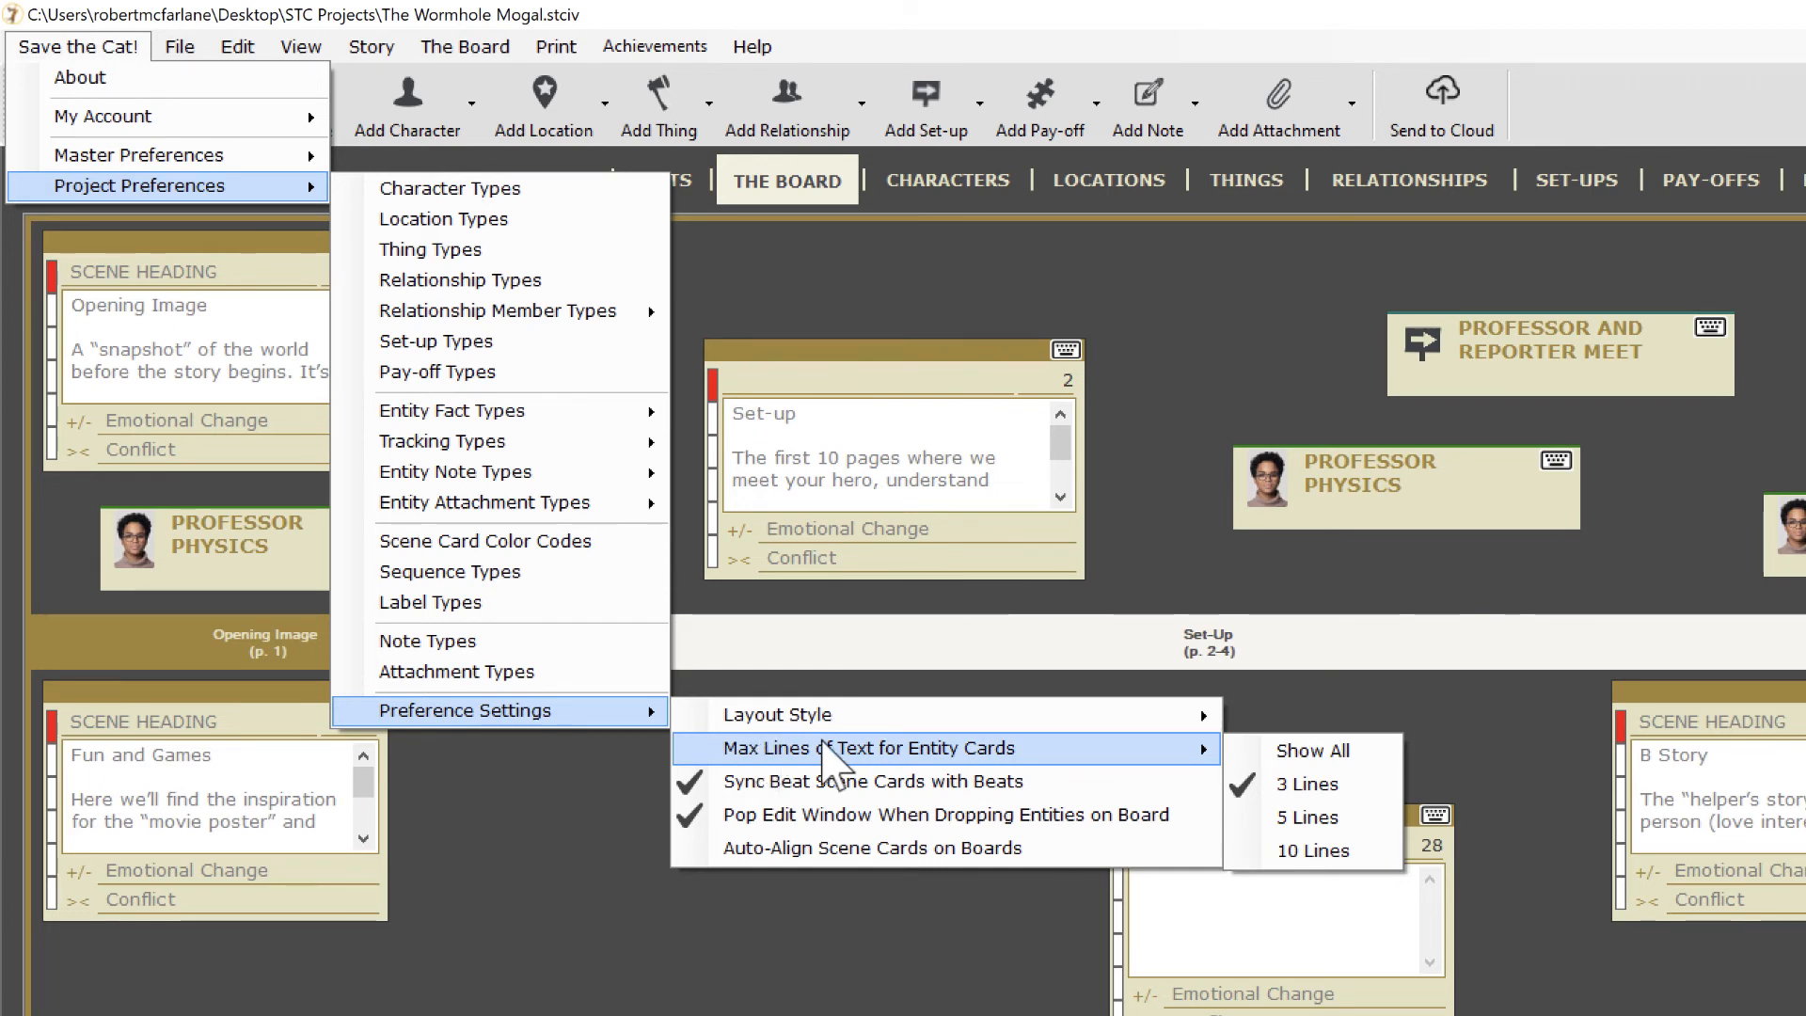
pyautogui.click(1402, 519)
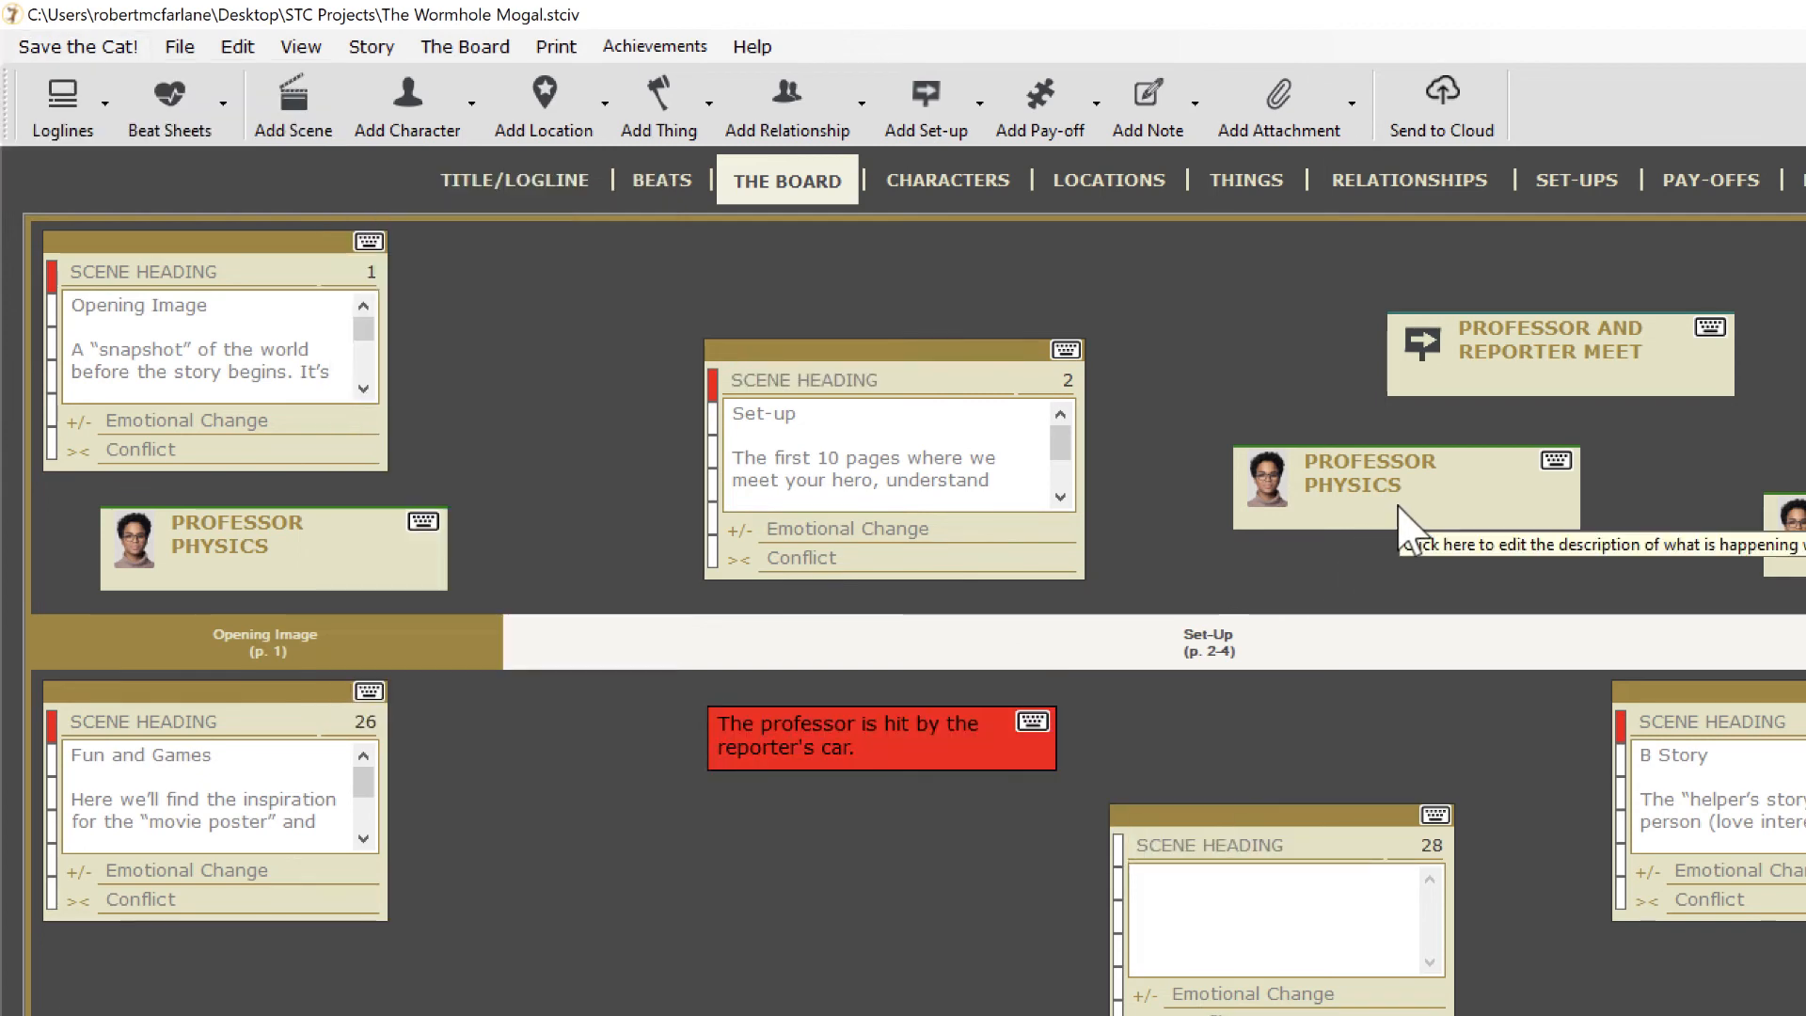
# - Set the Set-Up beat's PROFESSOR PHYSICS card description to "She has it all together. Success, money, friends. What more could she want? Everything is great!"
pyautogui.rightClick(1552, 463)
pyautogui.click(1628, 492)
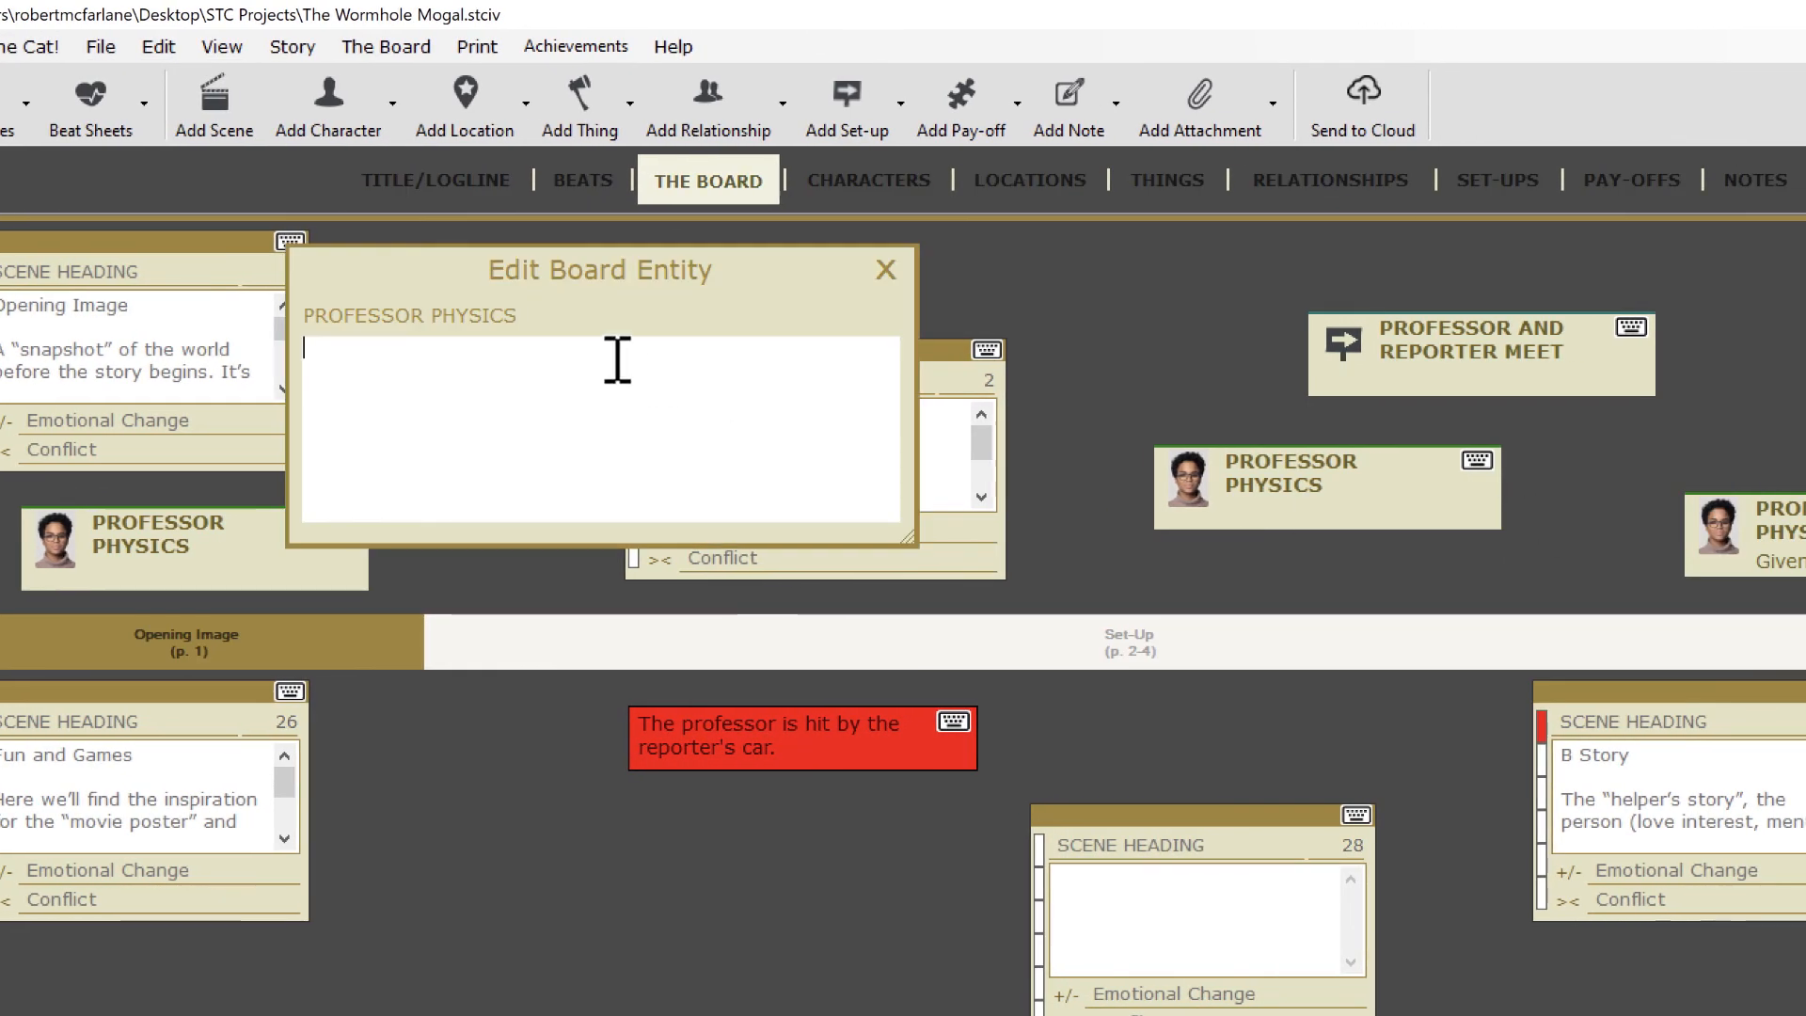
pyautogui.write('She has it all together. Success, money, friends. What more')
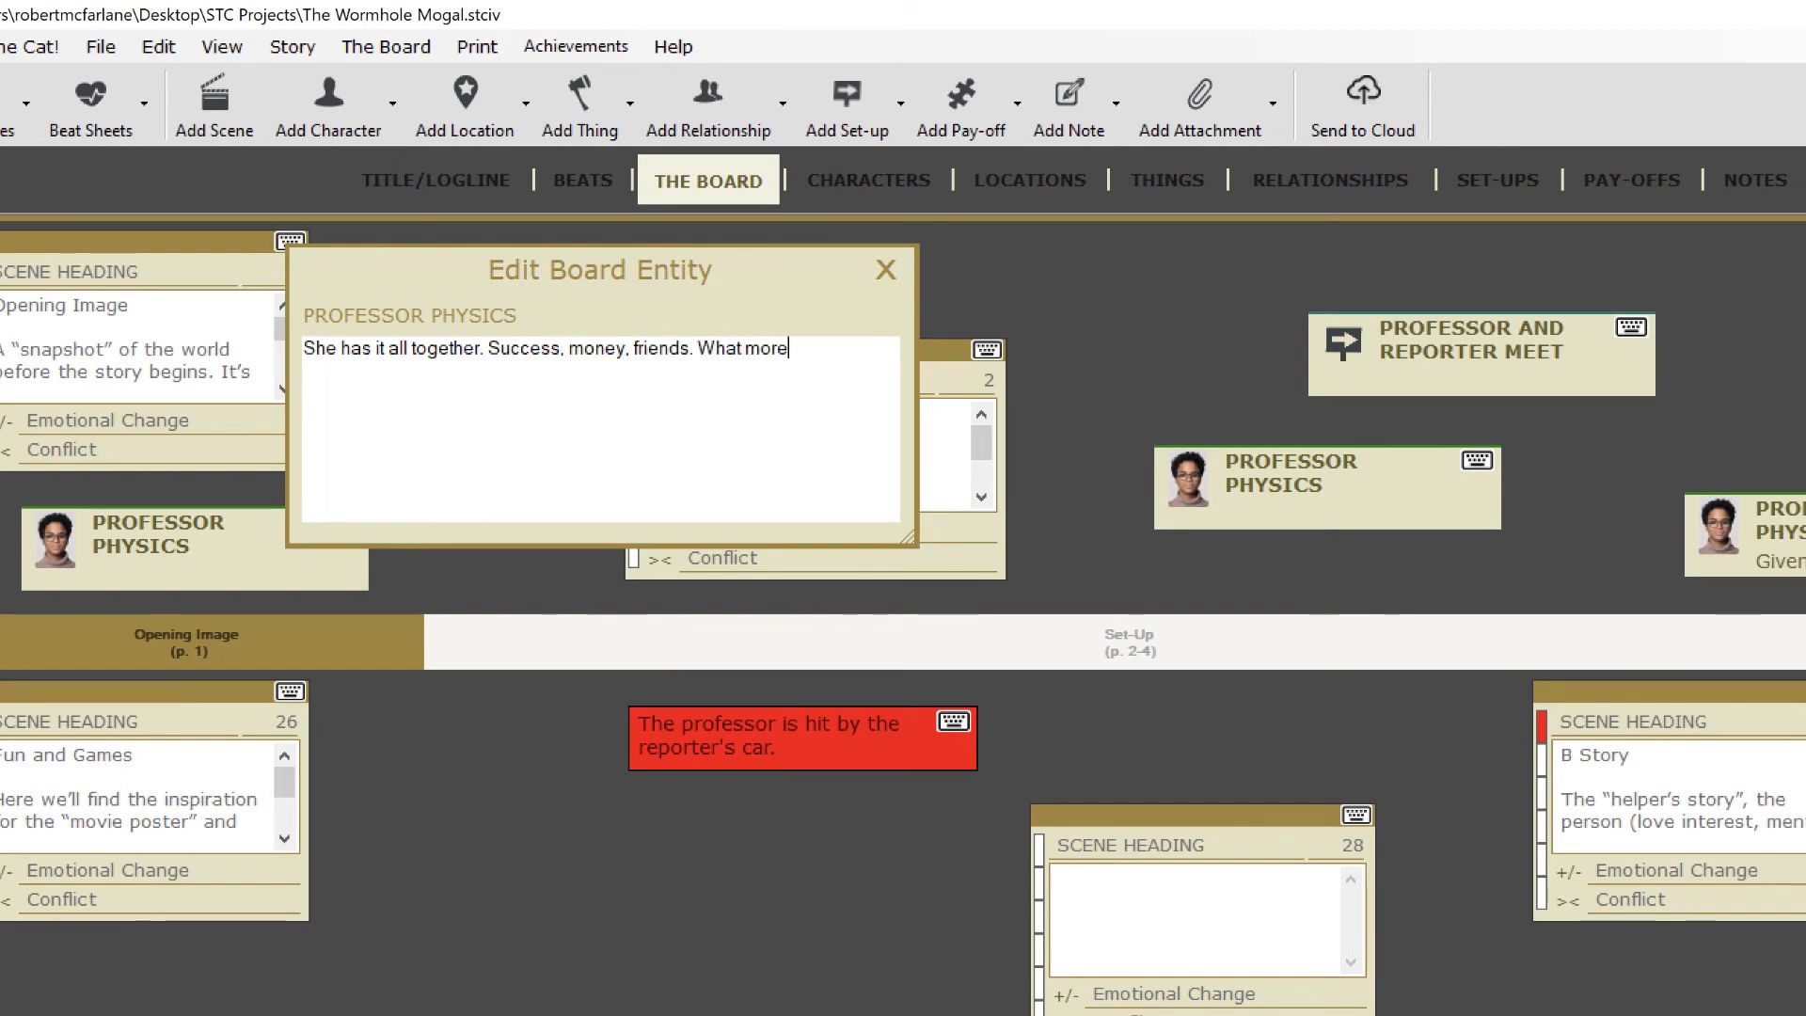
pyautogui.write(' could she want? Everything is great!')
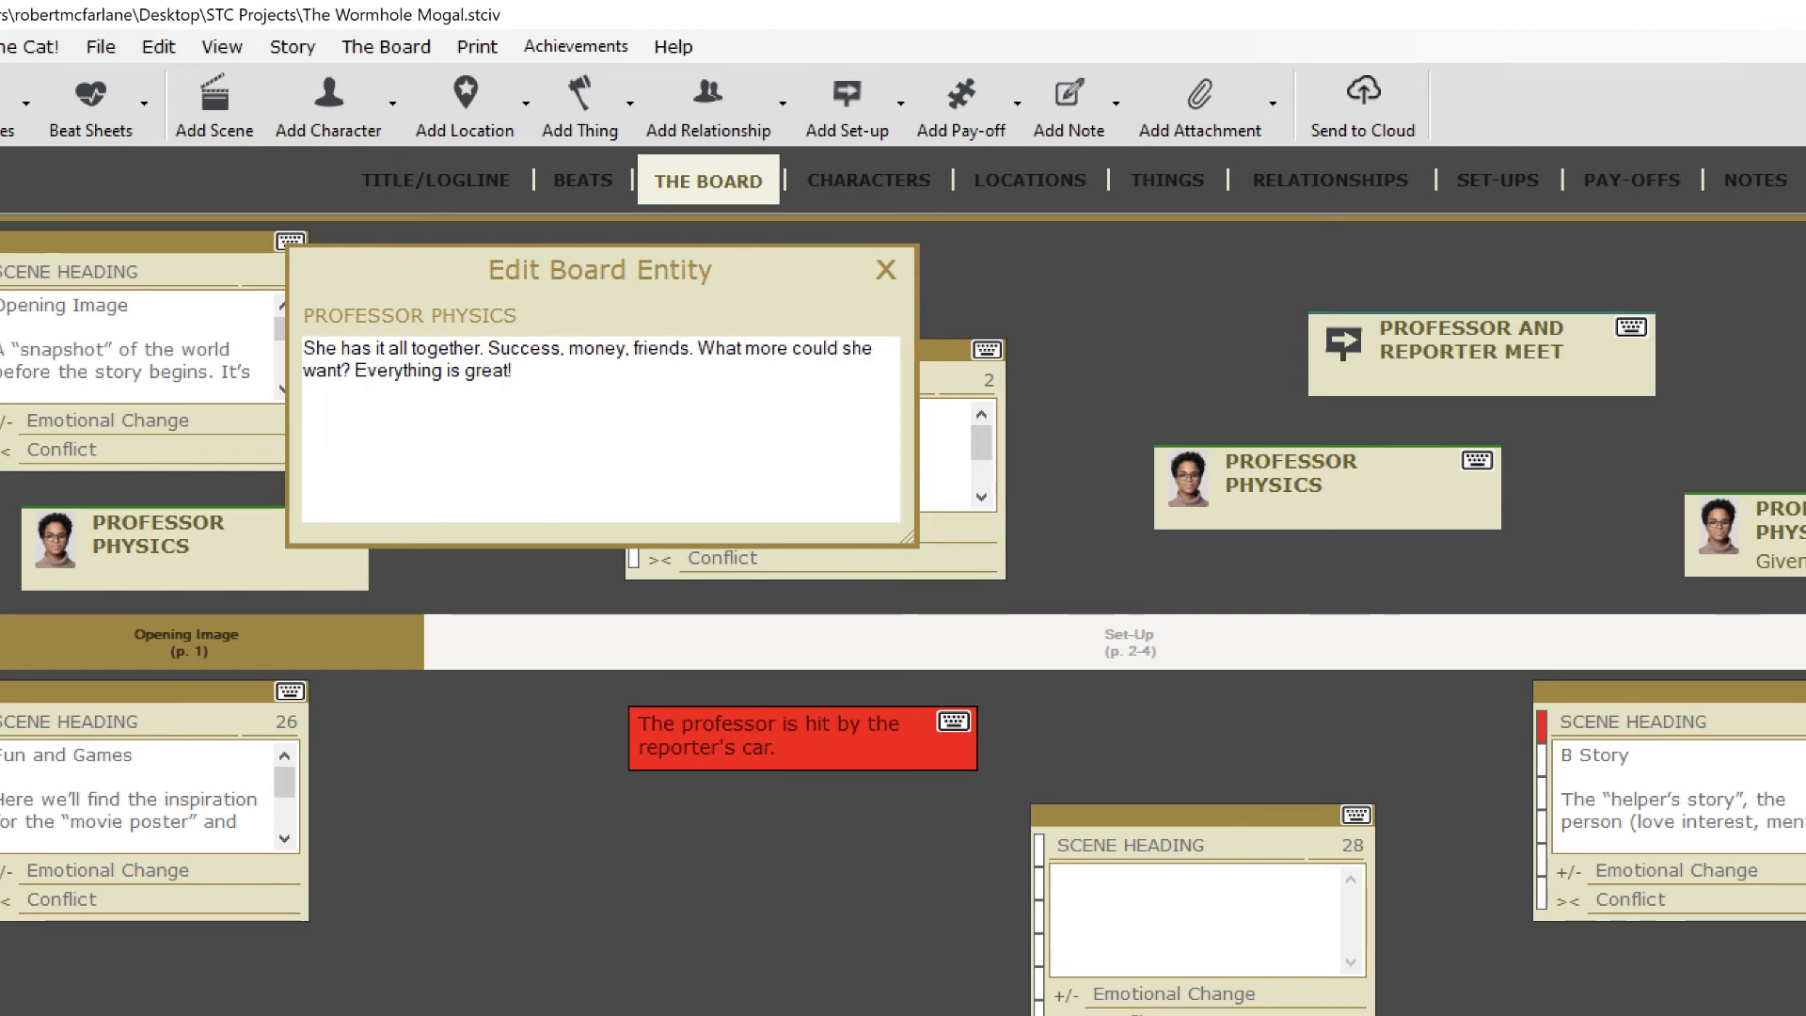
pyautogui.click(885, 271)
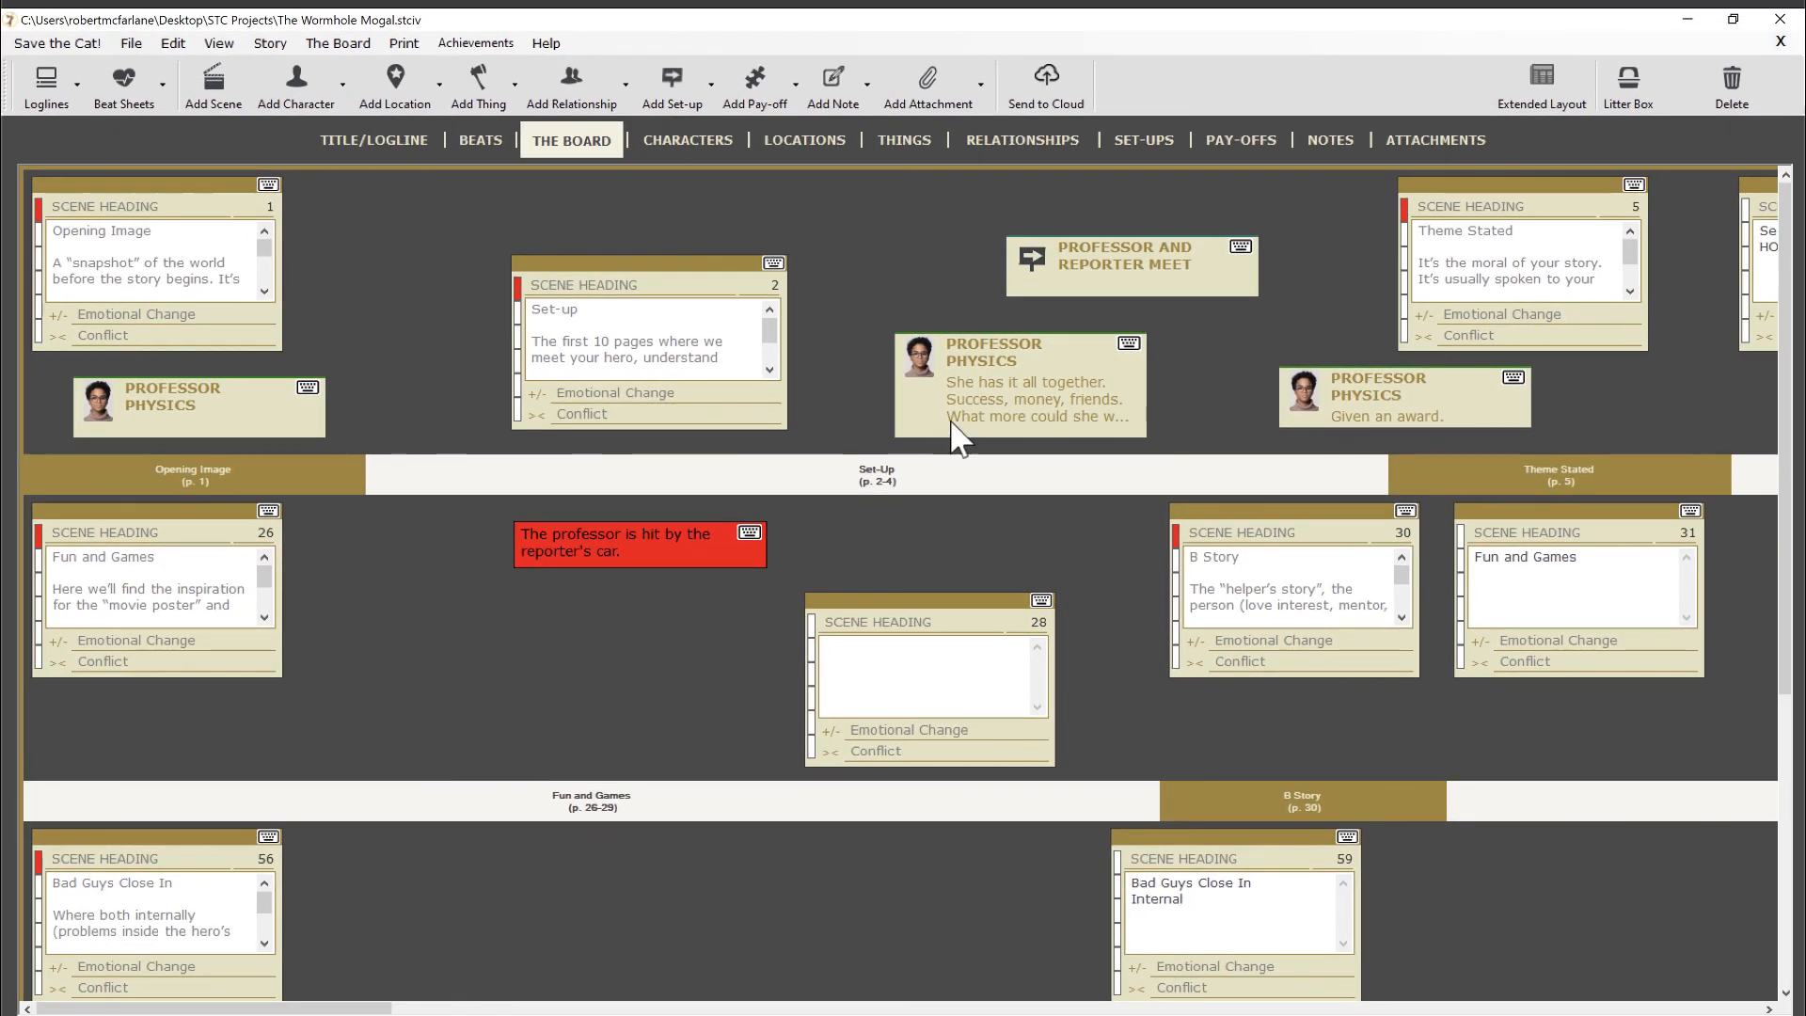
# - Place MR. MUSKY's "Is now the richest man in the world." card from the Litter Box above the Set-up scene card, and close the box
pyautogui.click(1628, 80)
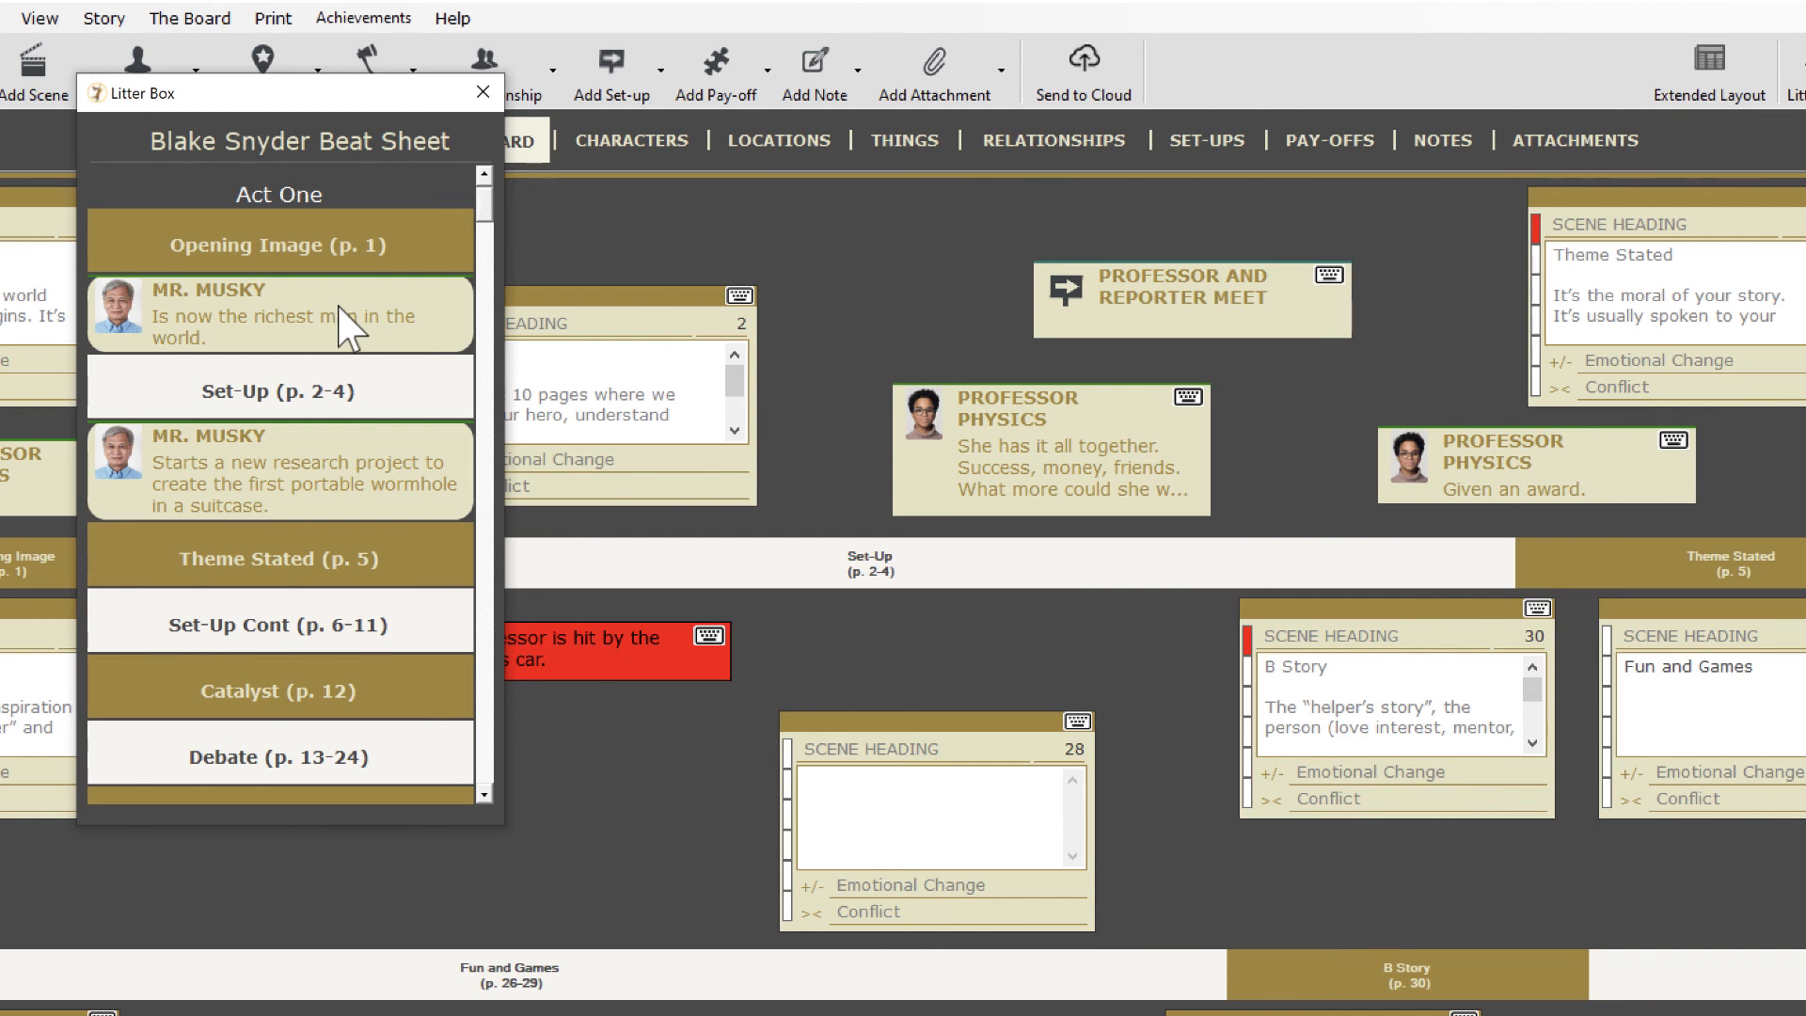
pyautogui.moveTo(348, 324); pyautogui.dragTo(735, 230)
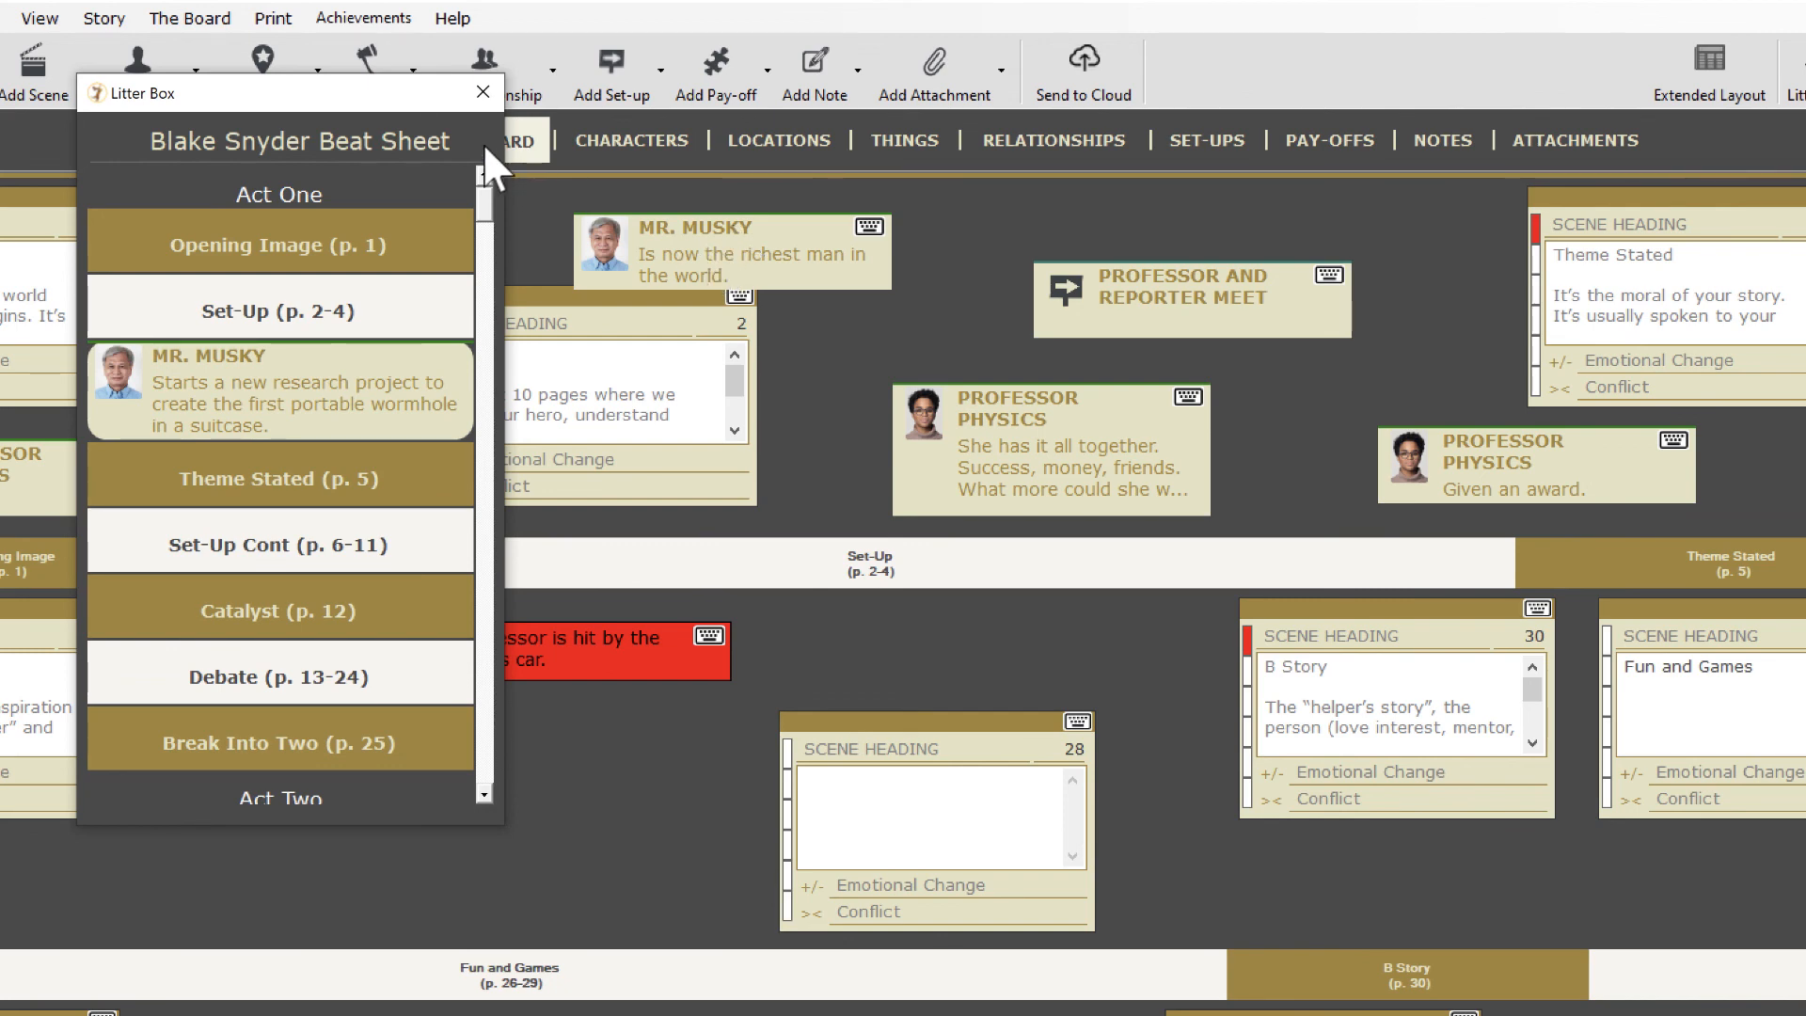
pyautogui.click(482, 92)
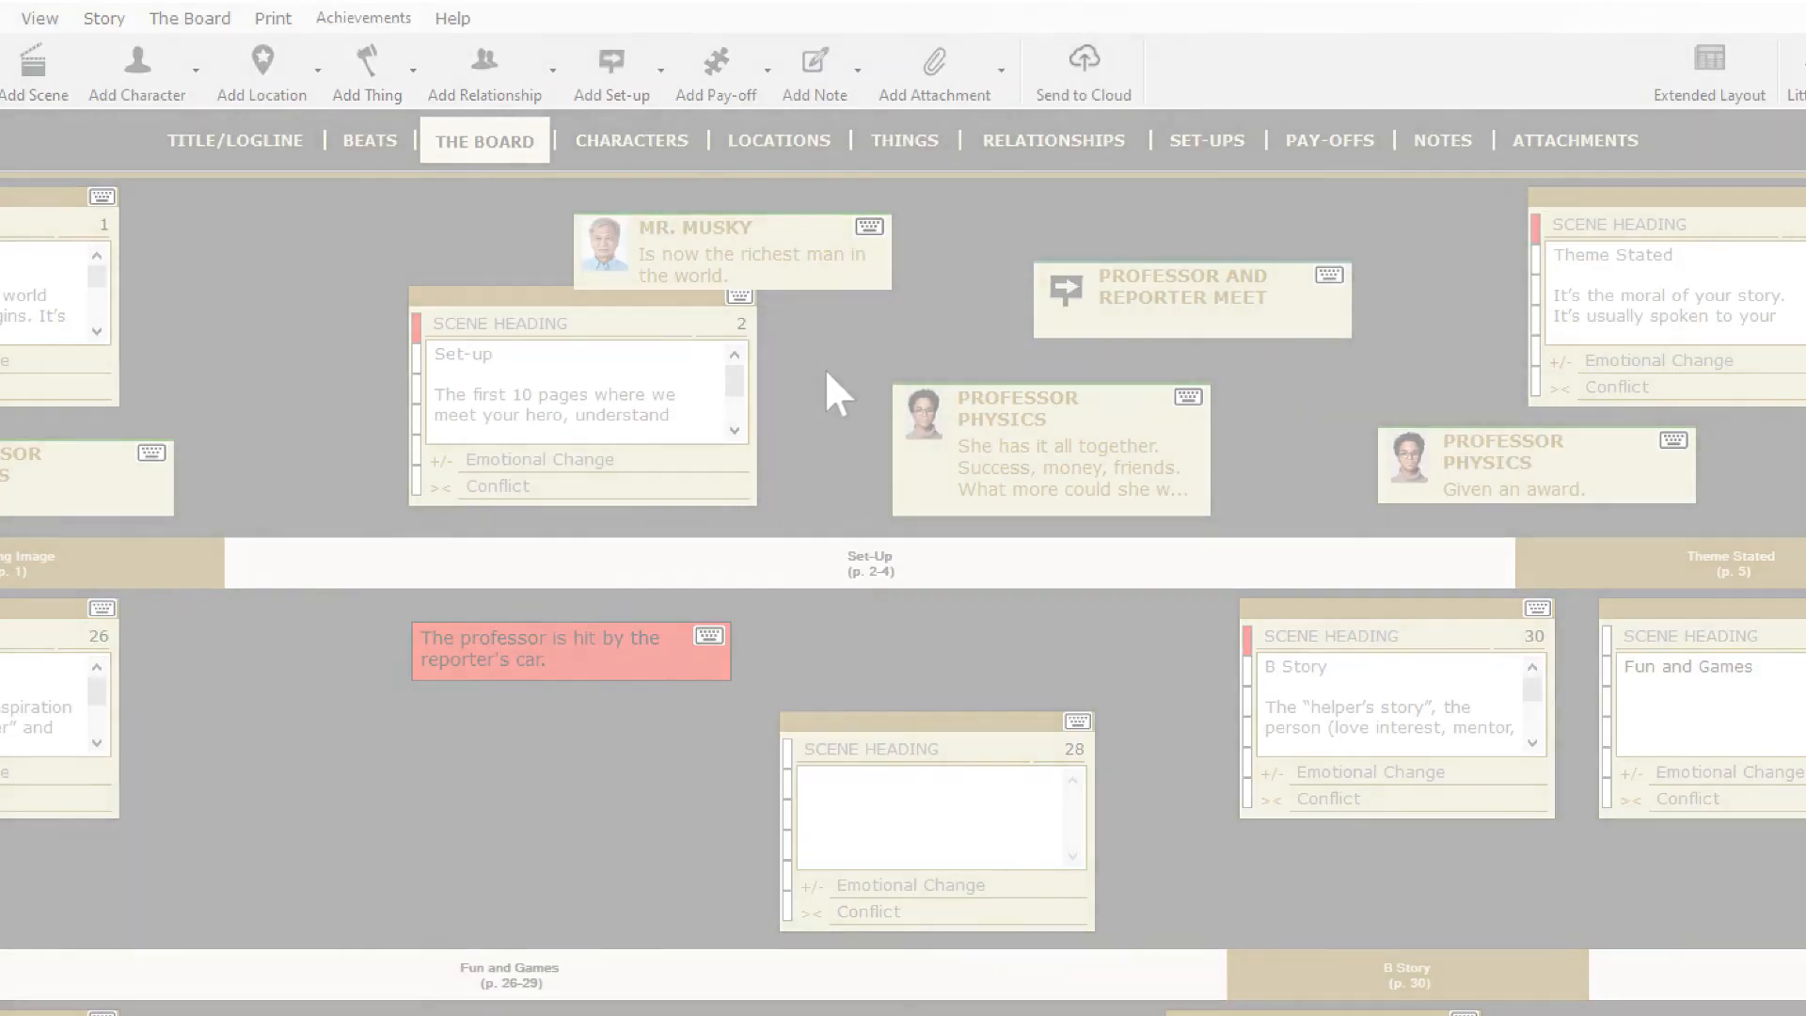